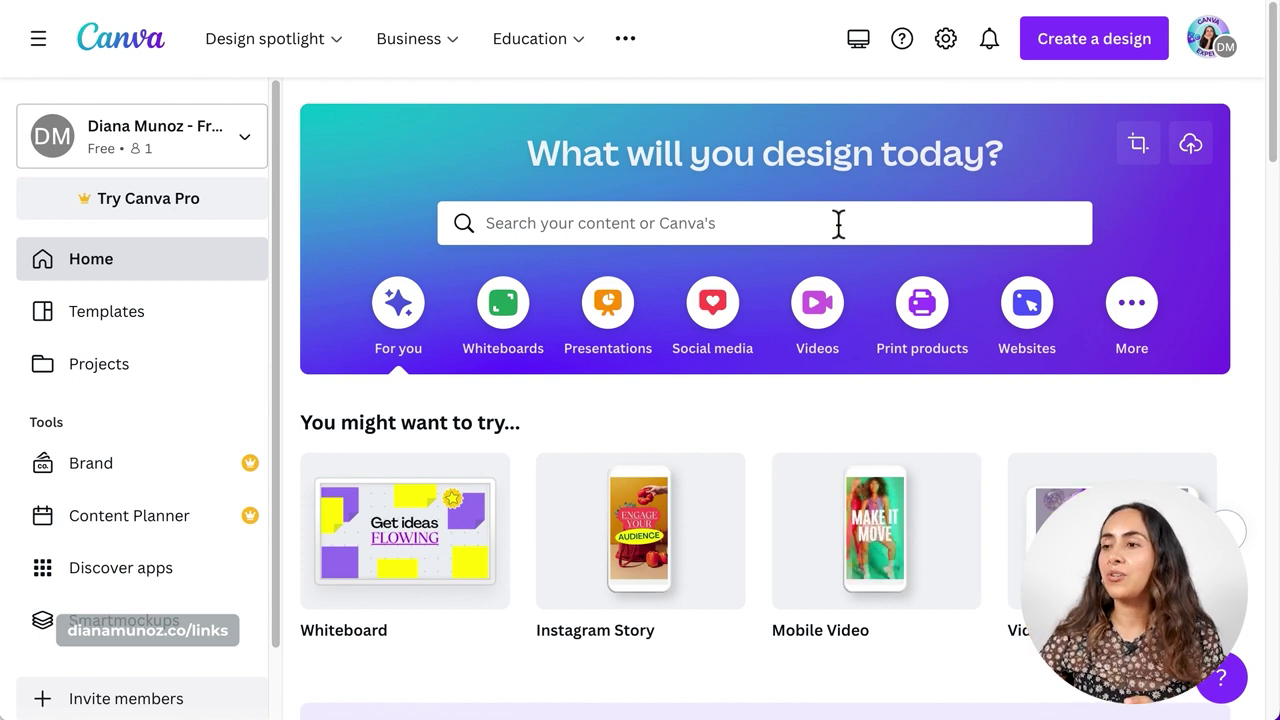
Step: Create a blank Mobile Video design of 1080 × 1920 px
click(830, 320)
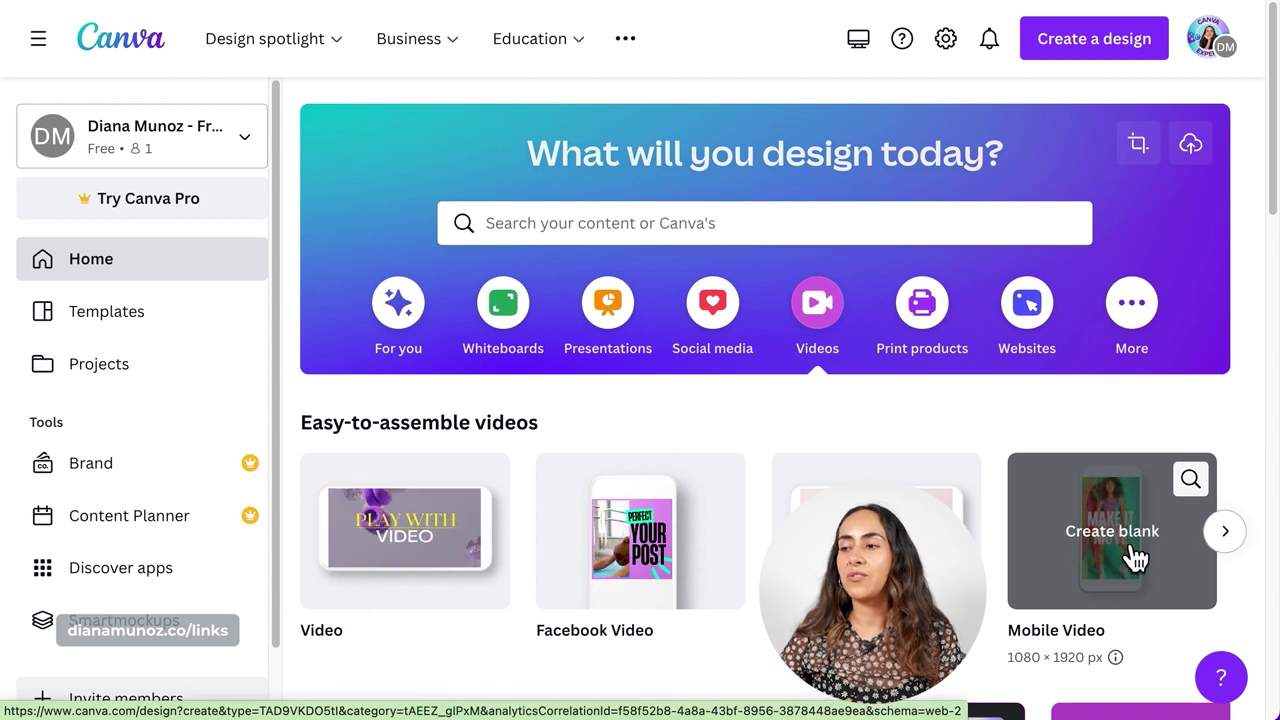
click(1135, 550)
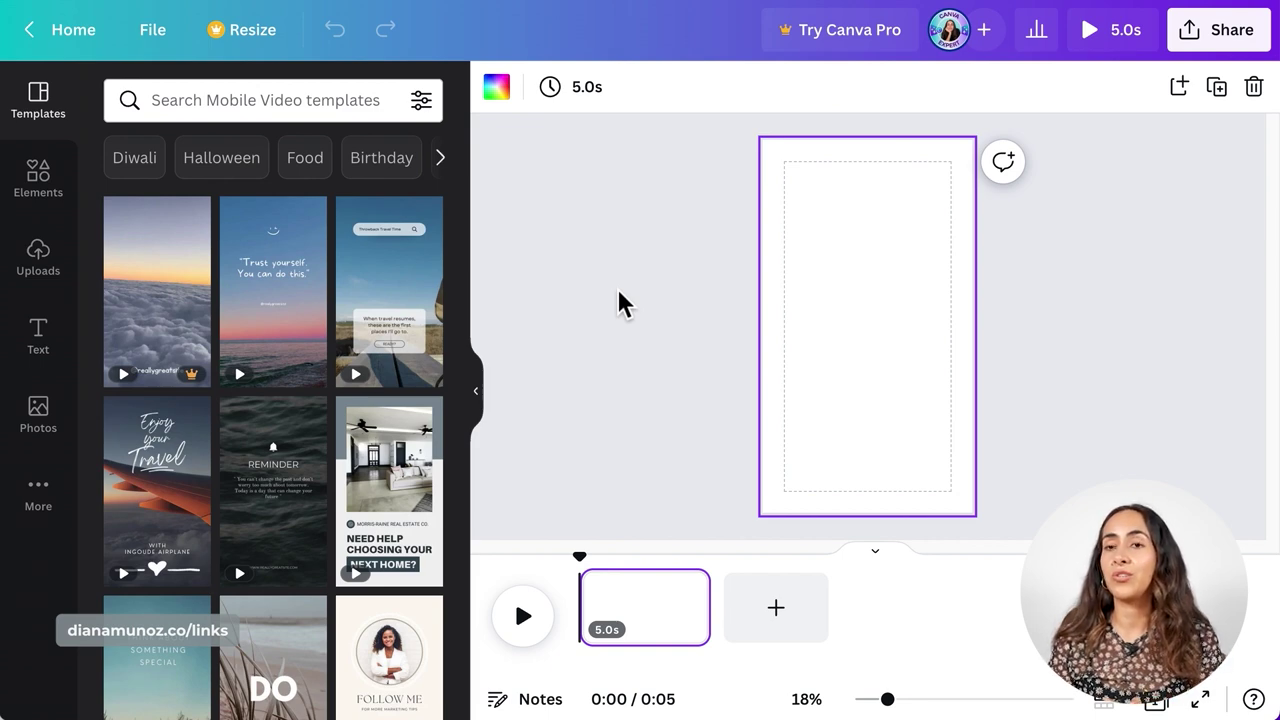
Step: Add the uploaded 9.5-second video to the page, rotate it upright and set it as the background
mouse_move(108, 262)
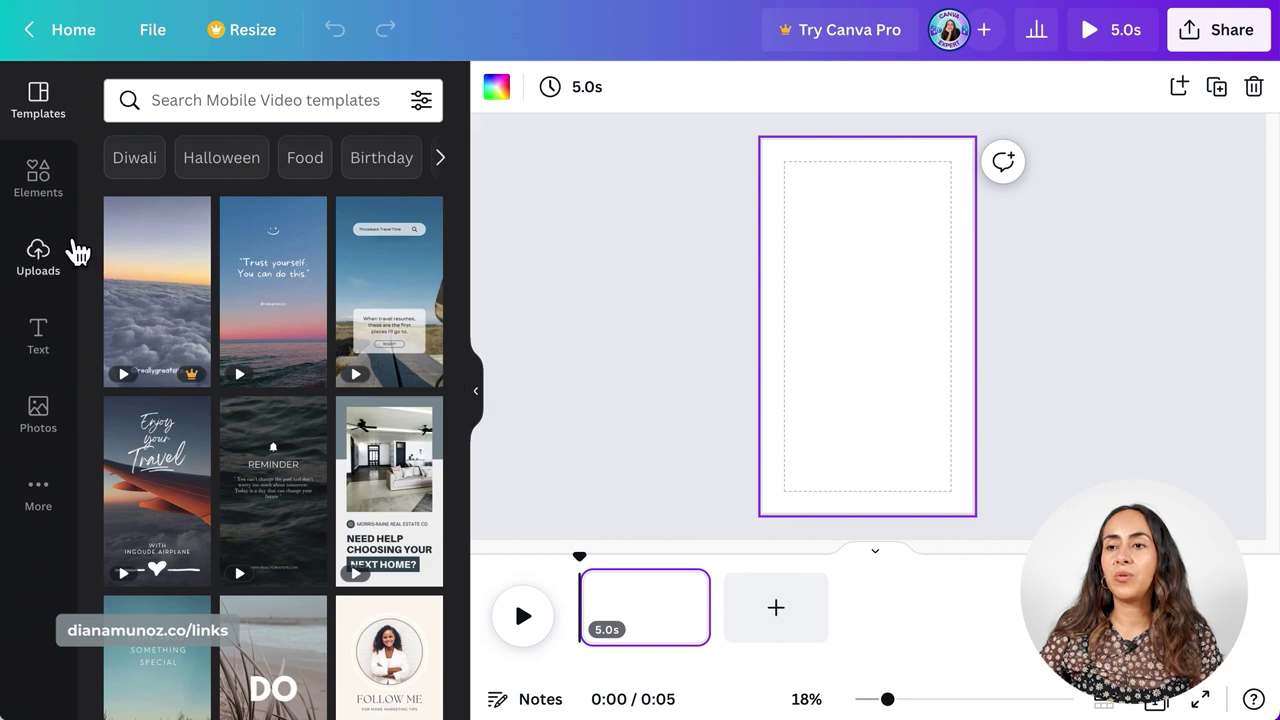
click(38, 255)
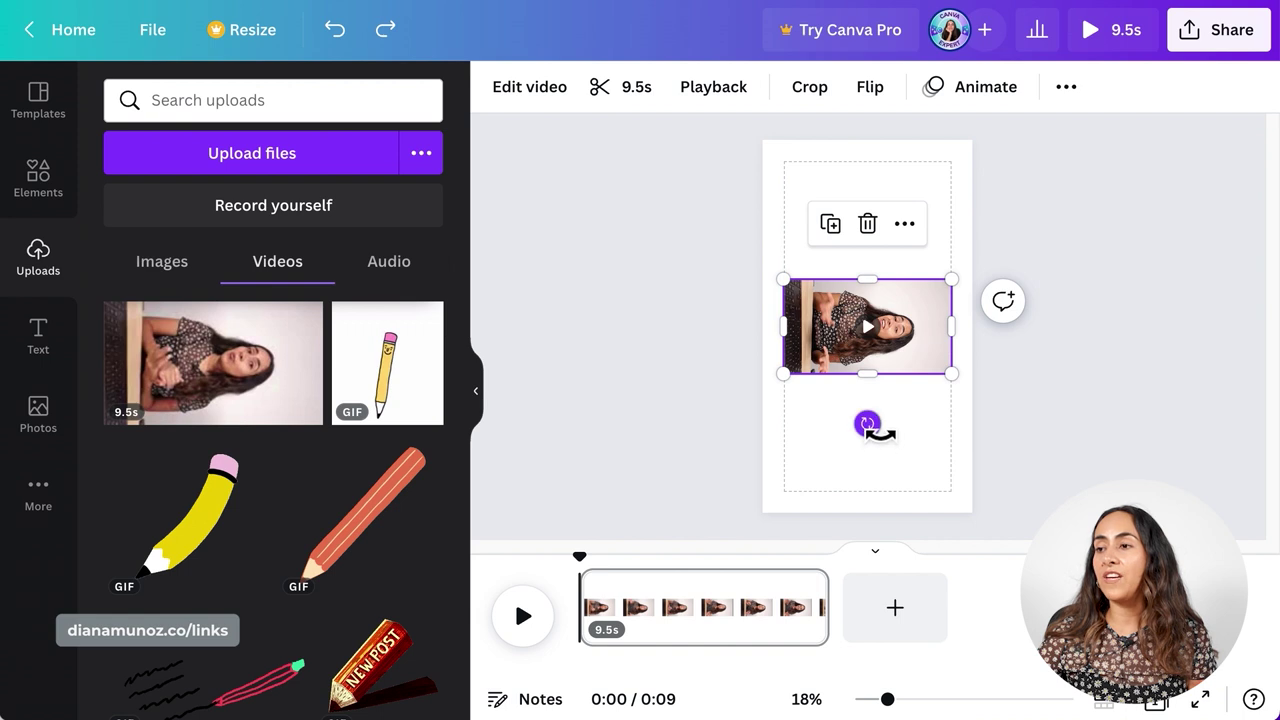
drag(866, 423, 982, 330)
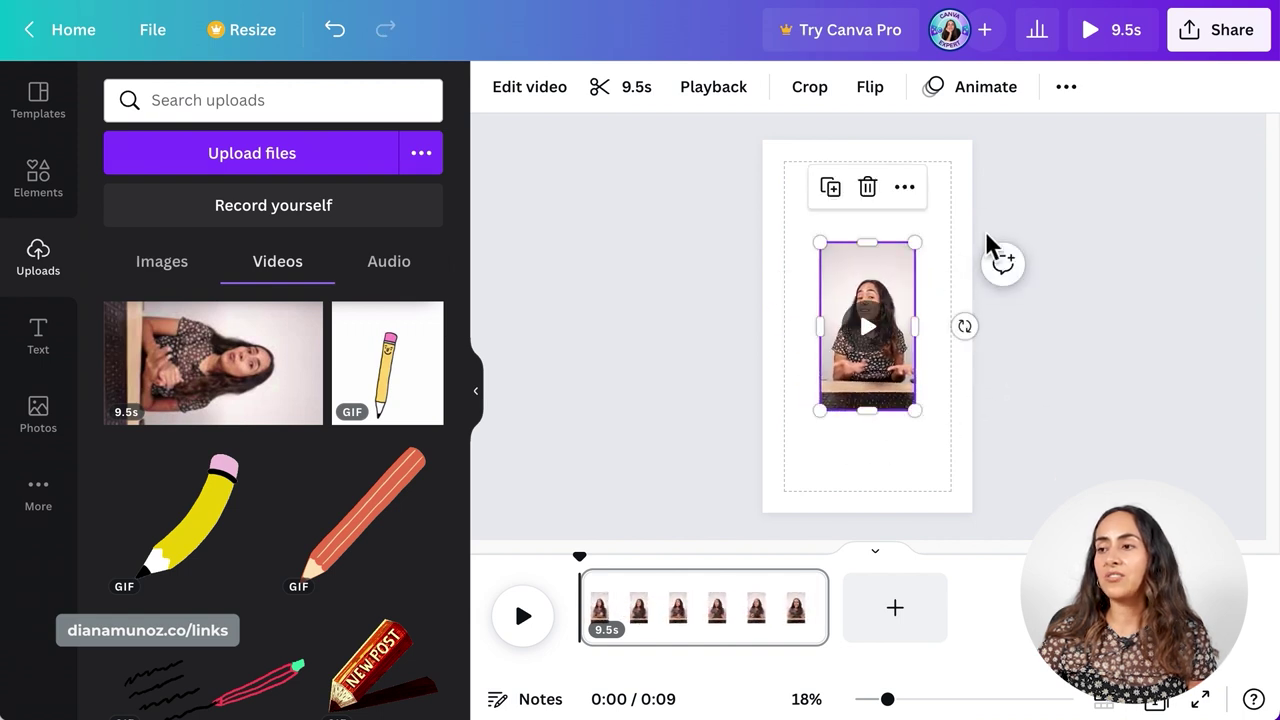
right_click(890, 284)
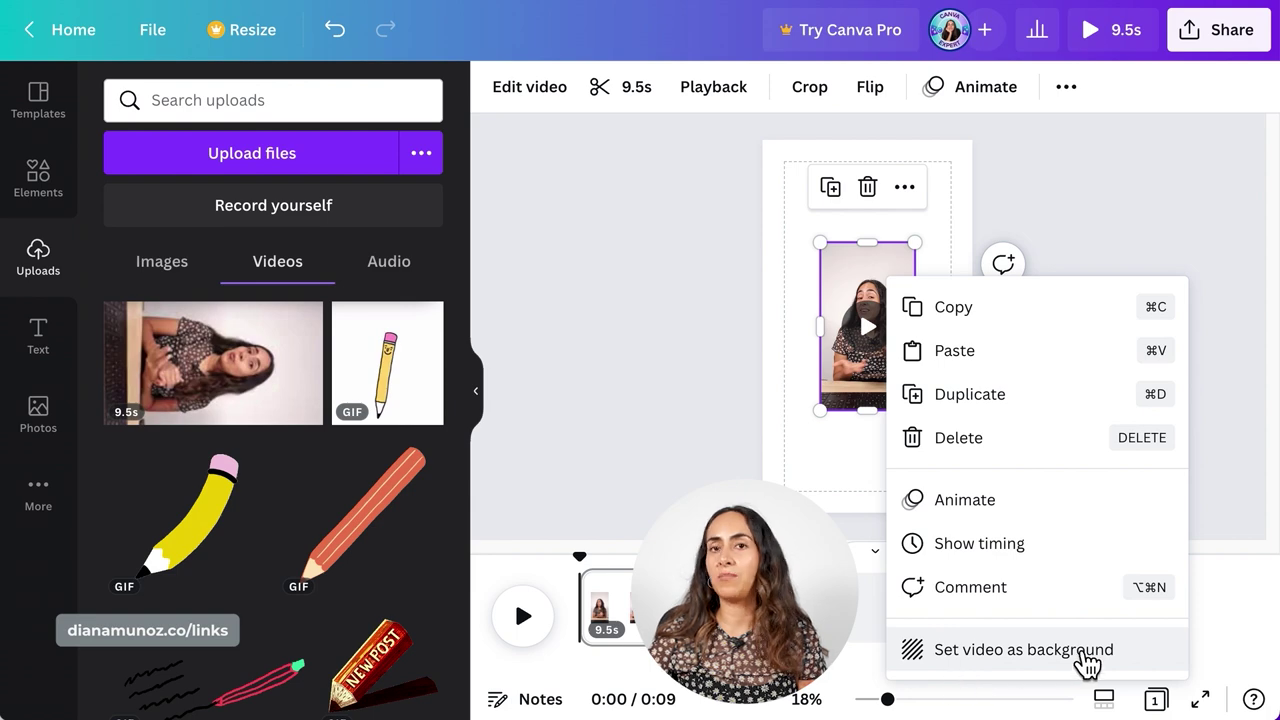
click(1085, 650)
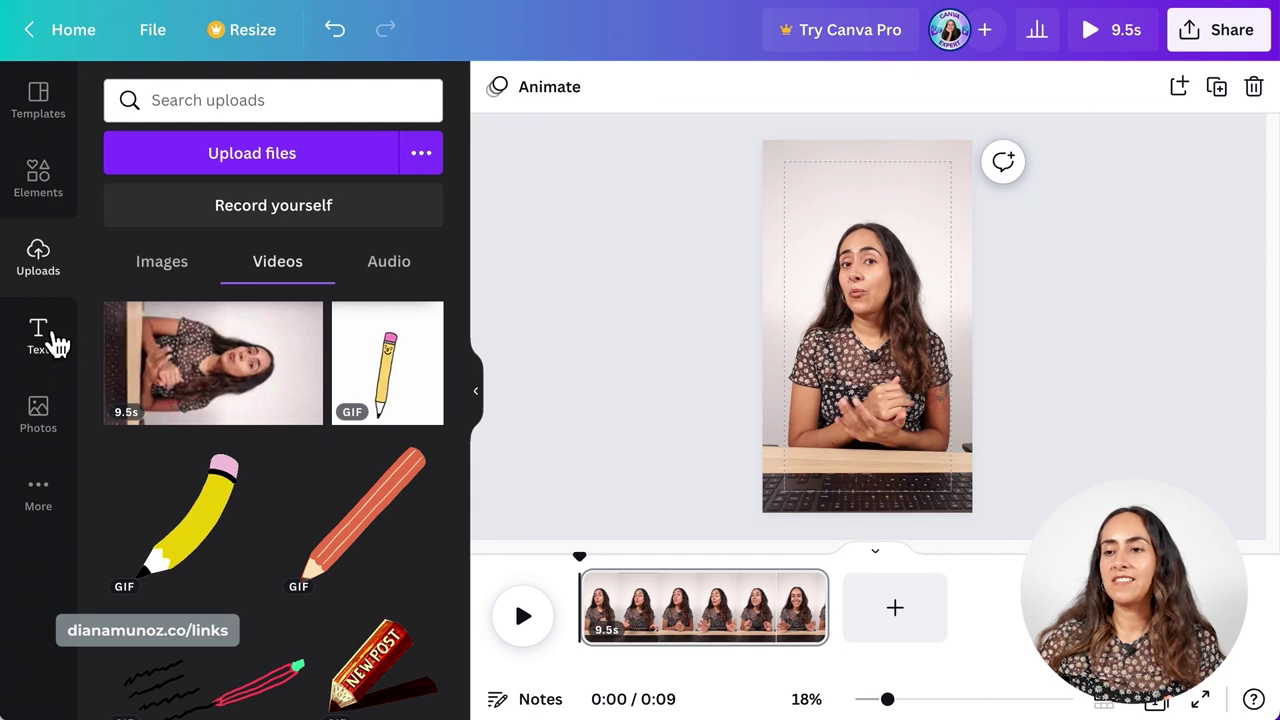
Step: Add a text box over the video and set its font to Anton
click(55, 338)
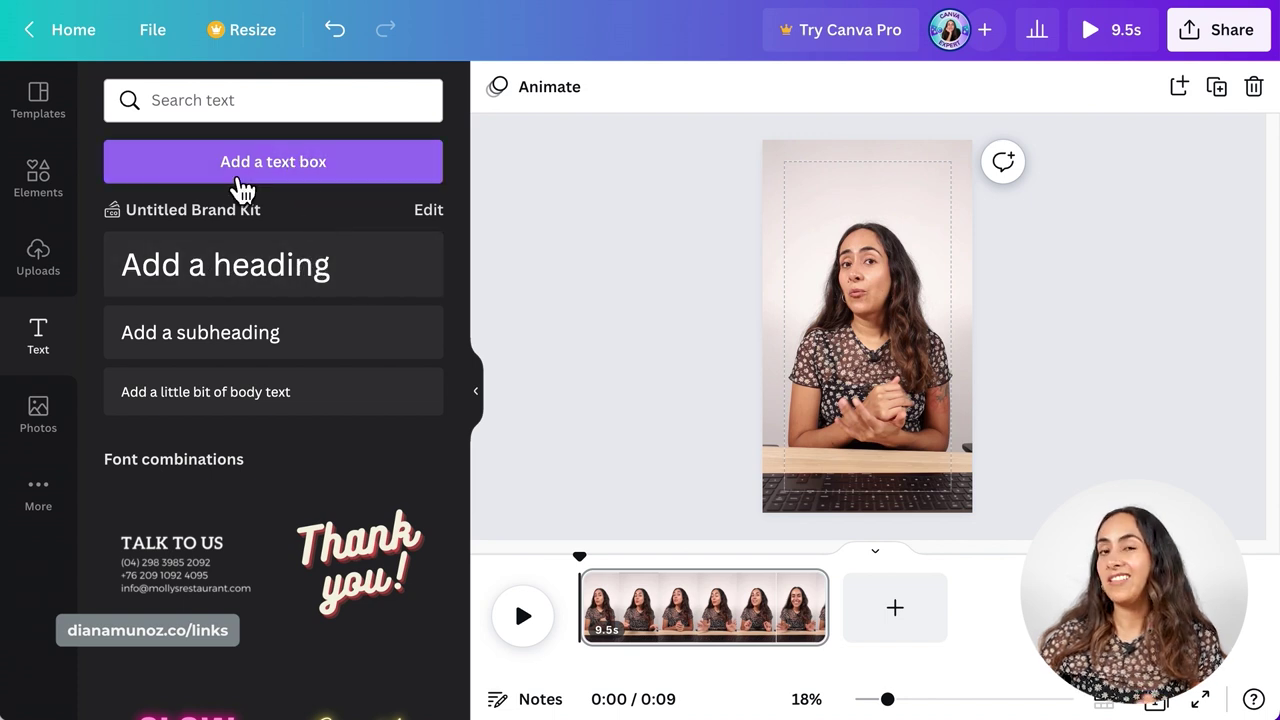
click(380, 162)
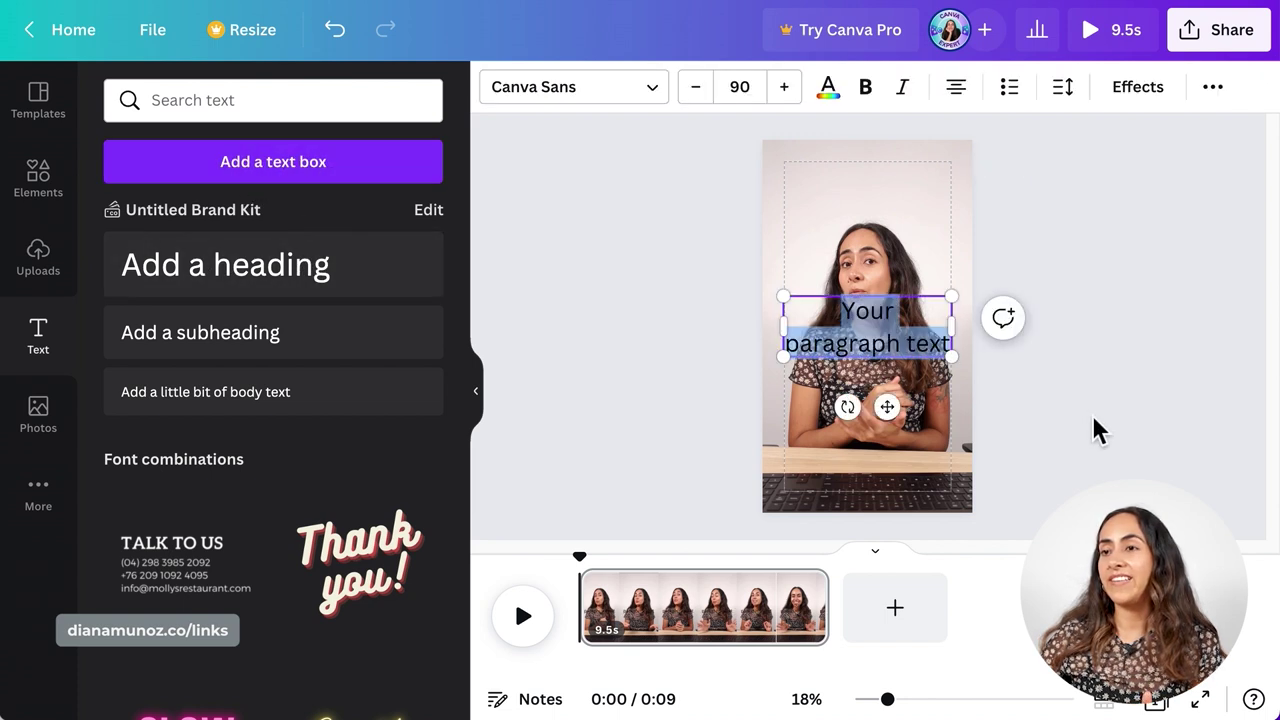
click(477, 395)
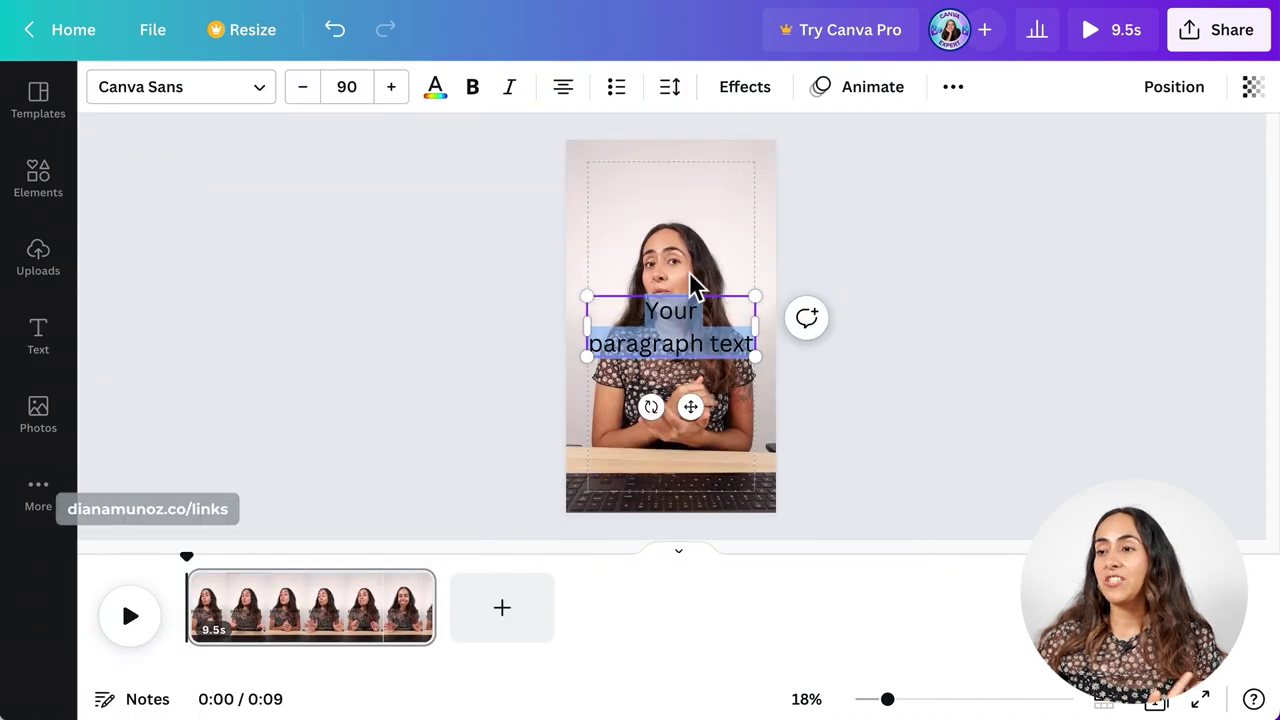
click(701, 307)
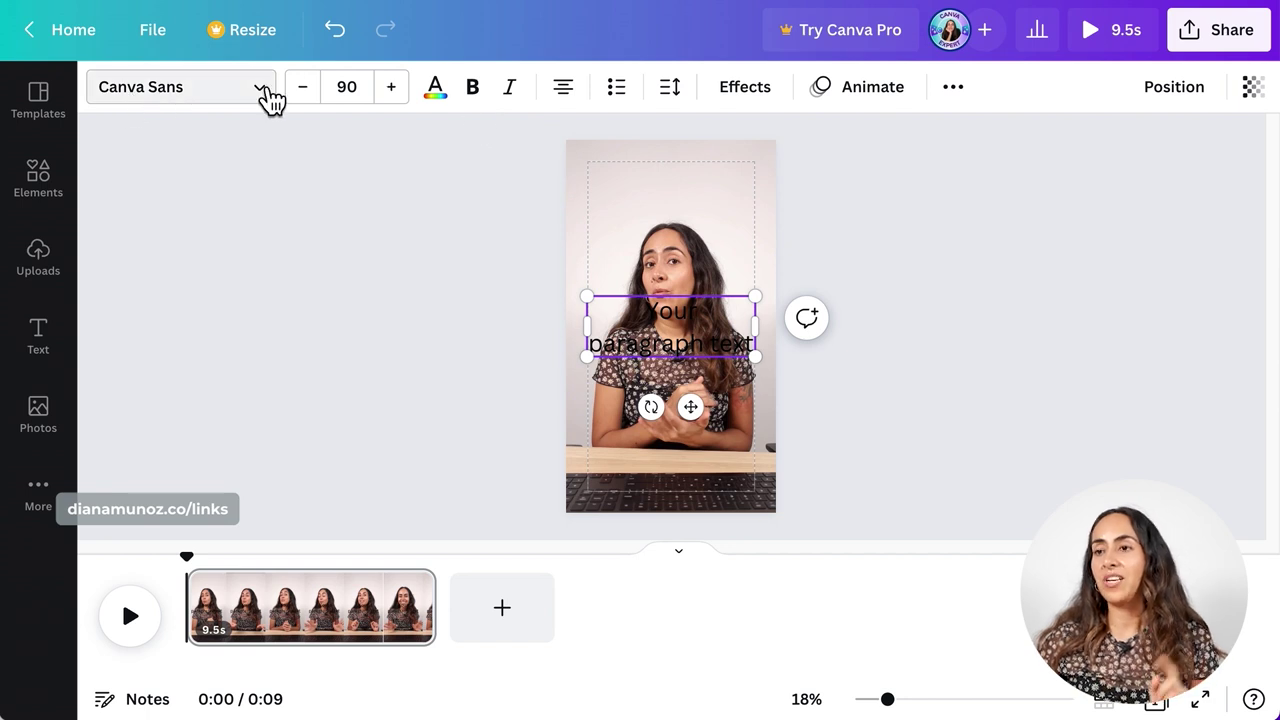
click(175, 95)
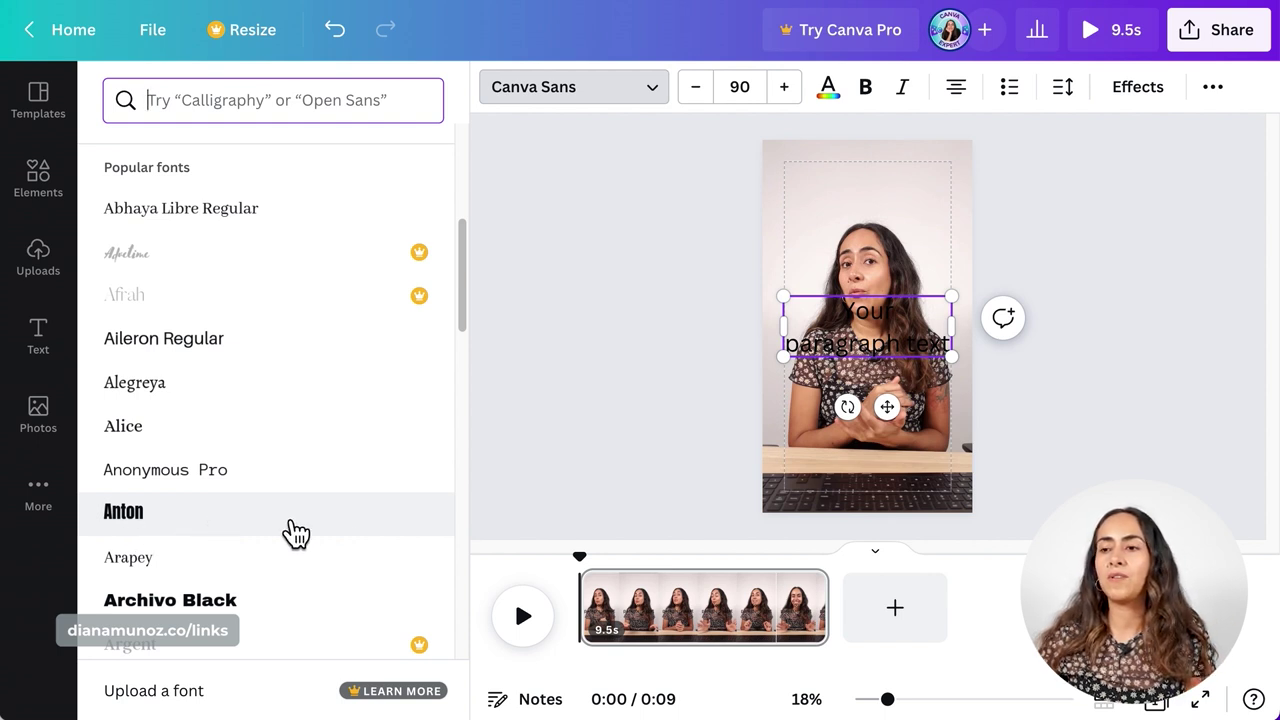
click(213, 532)
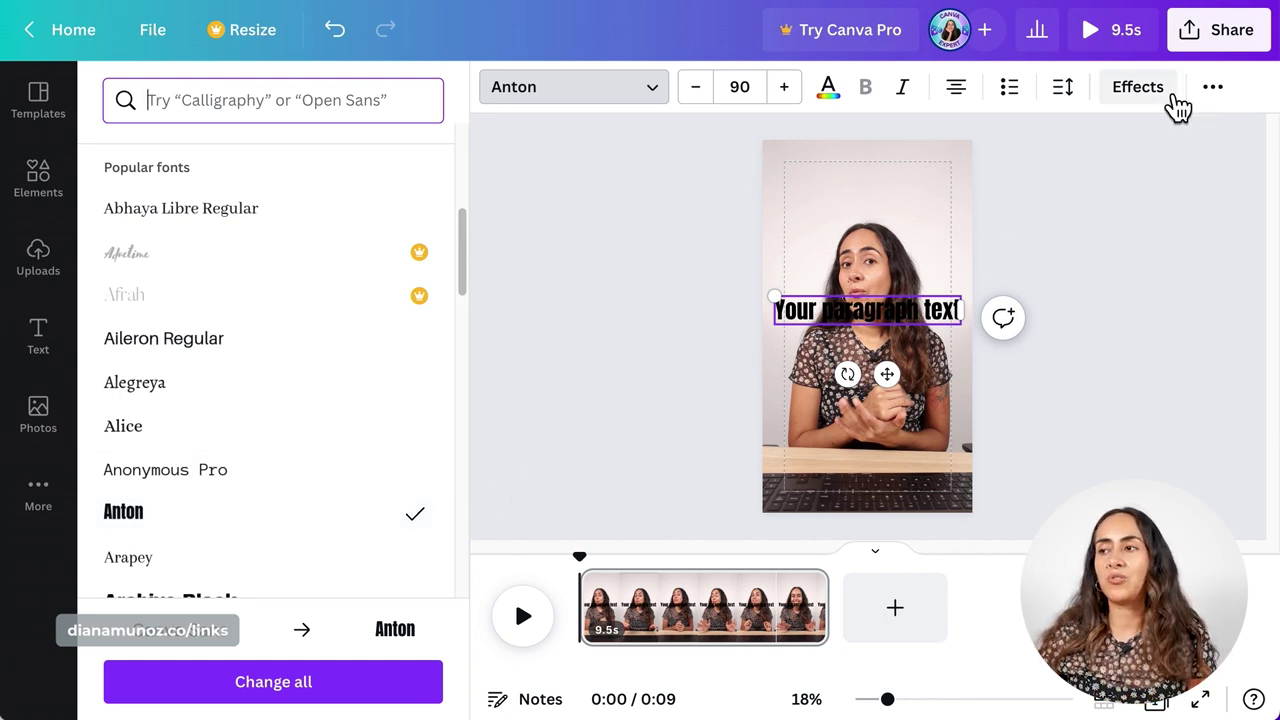
Step: Apply the Splice effect to the text with an offset of 0 and white as its color
click(1140, 88)
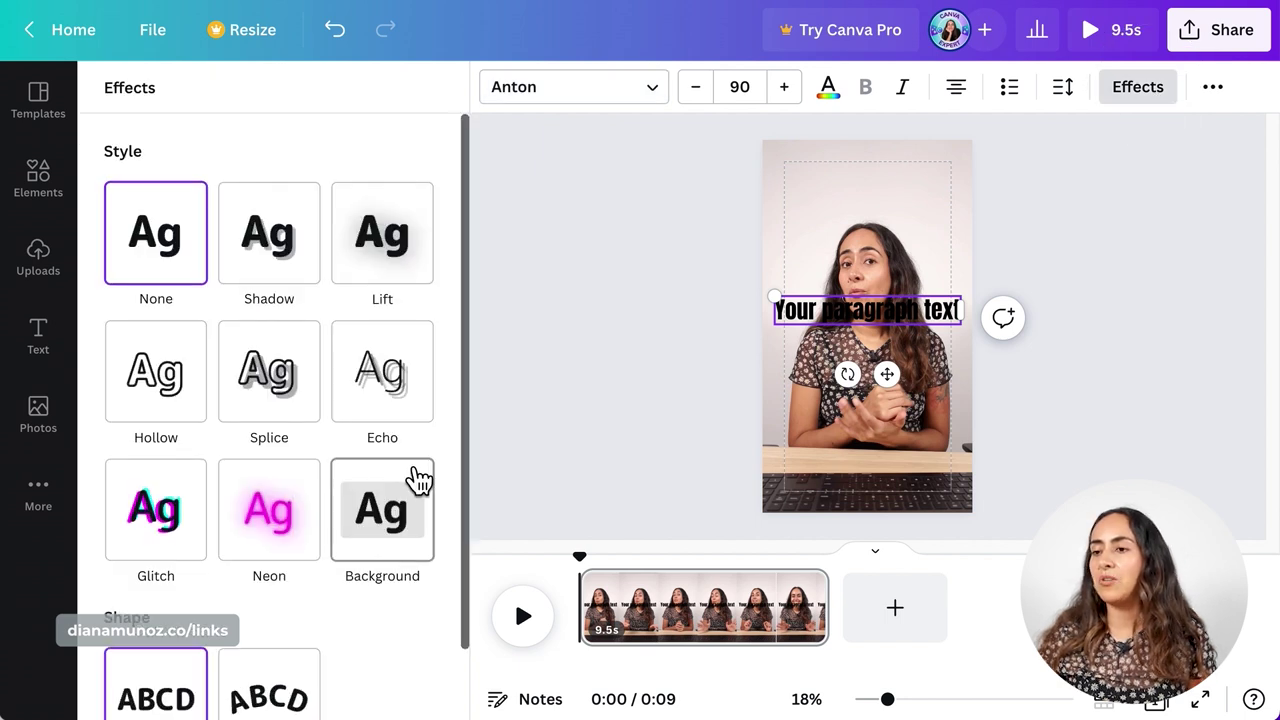
click(286, 412)
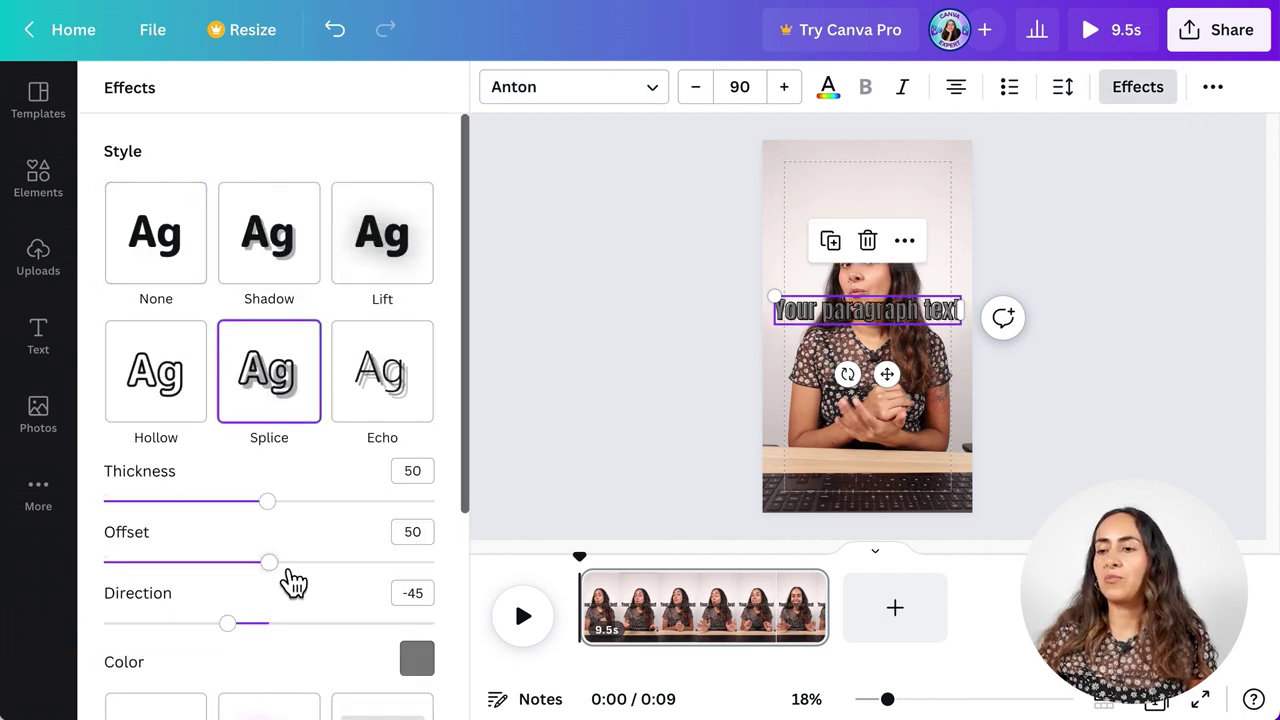
drag(269, 562, 112, 565)
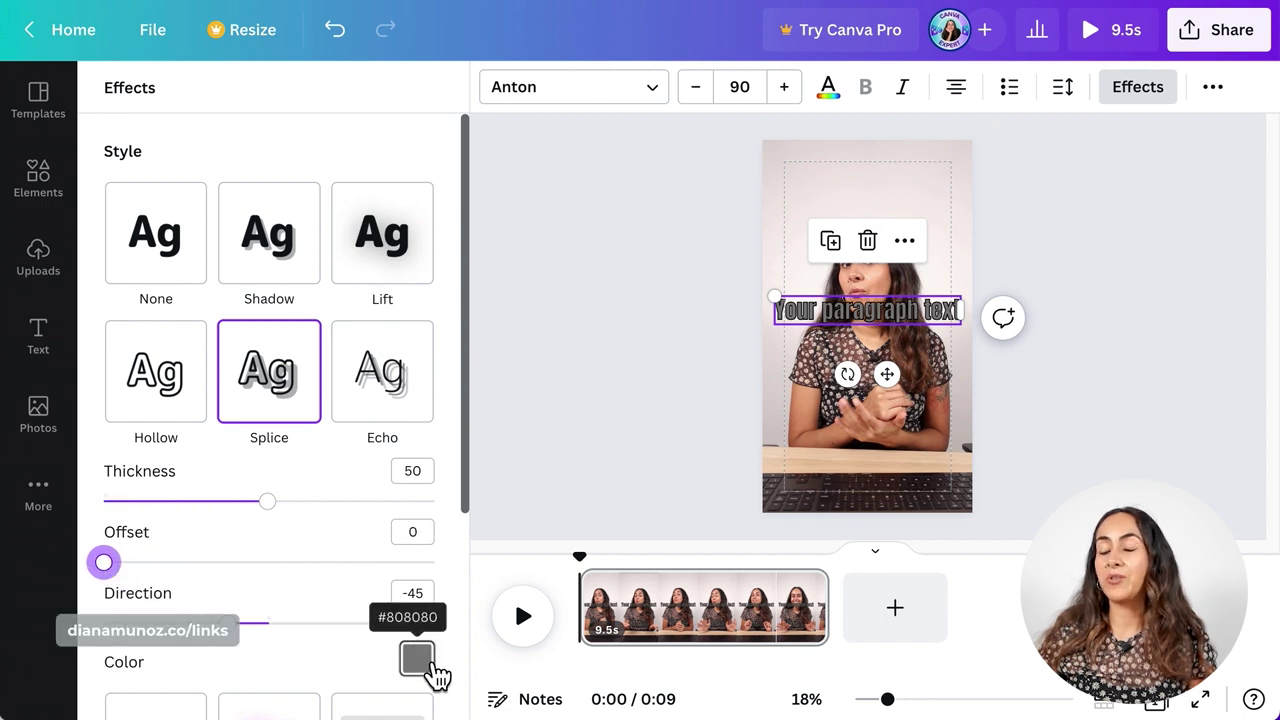
click(435, 670)
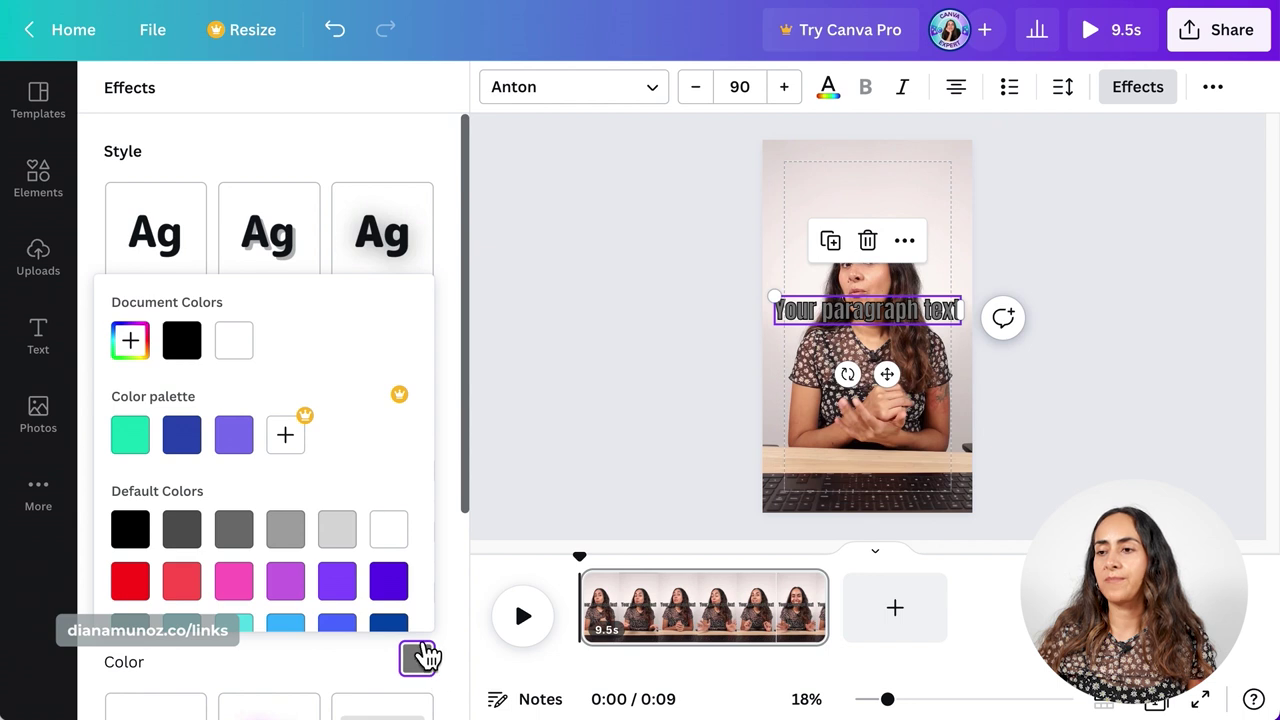
click(246, 357)
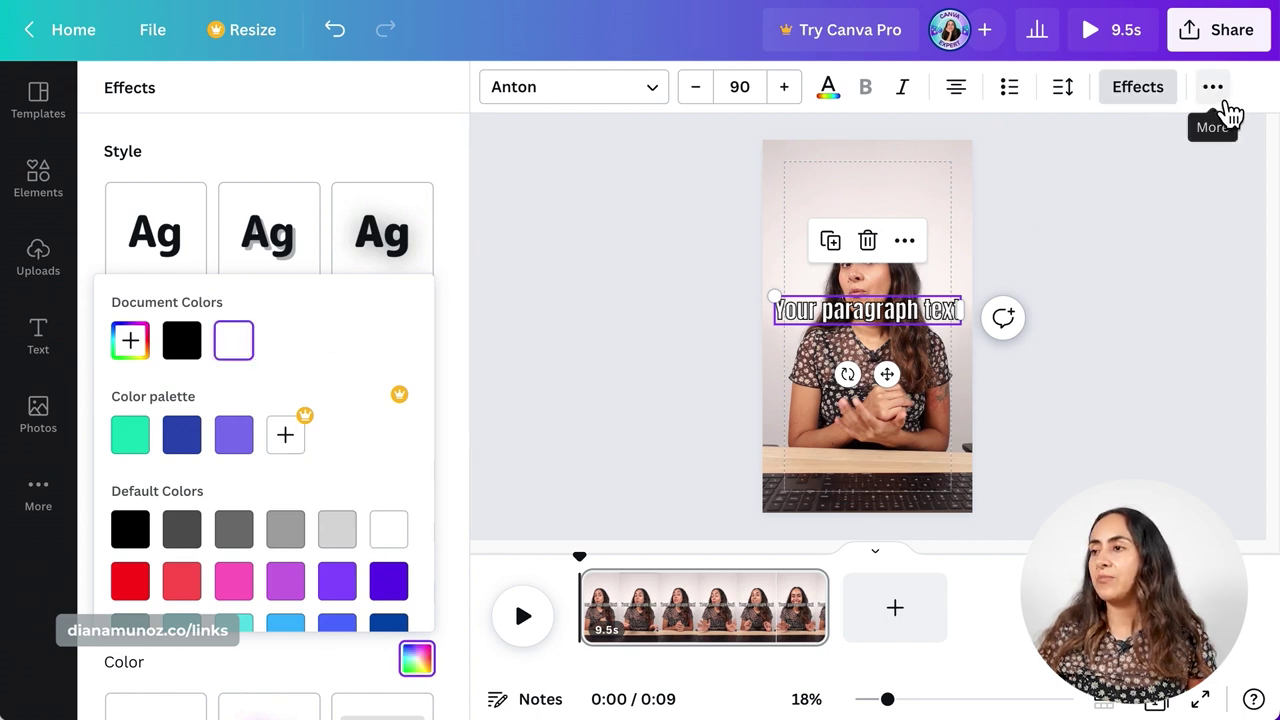
Step: Switch the text to uppercase and move it down to the woman's chest, centred on the page
click(1228, 100)
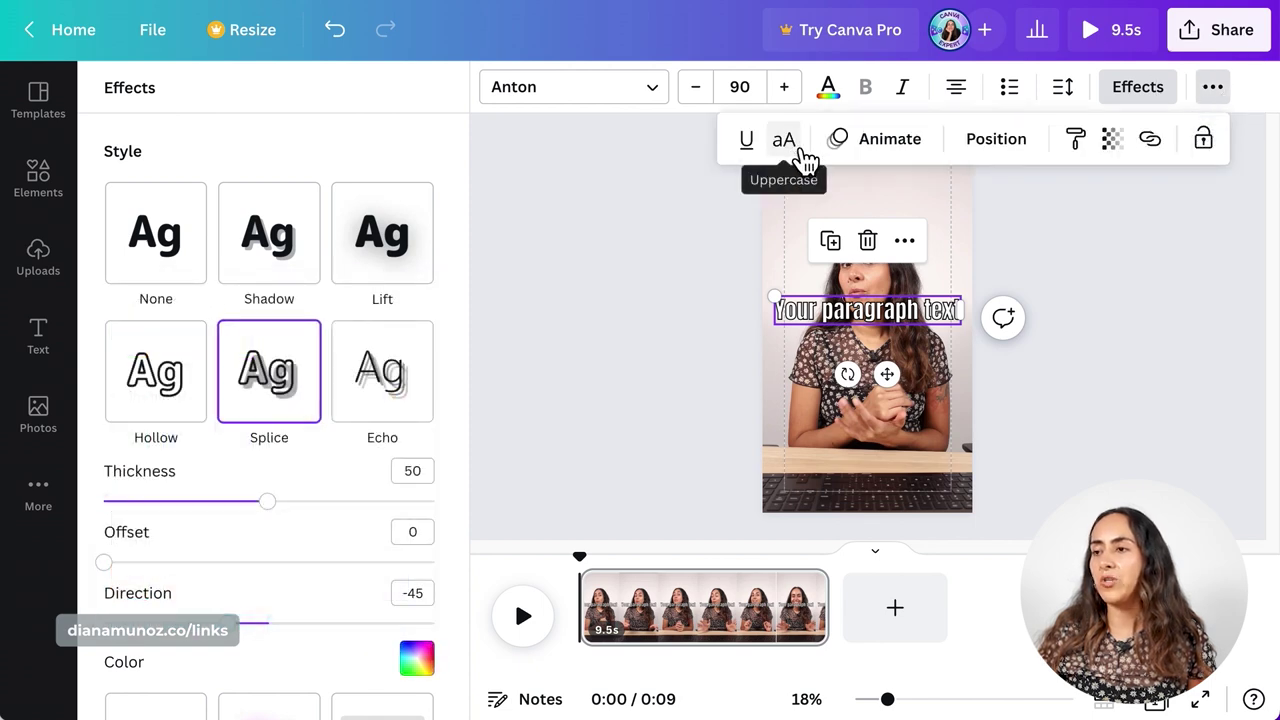
click(785, 140)
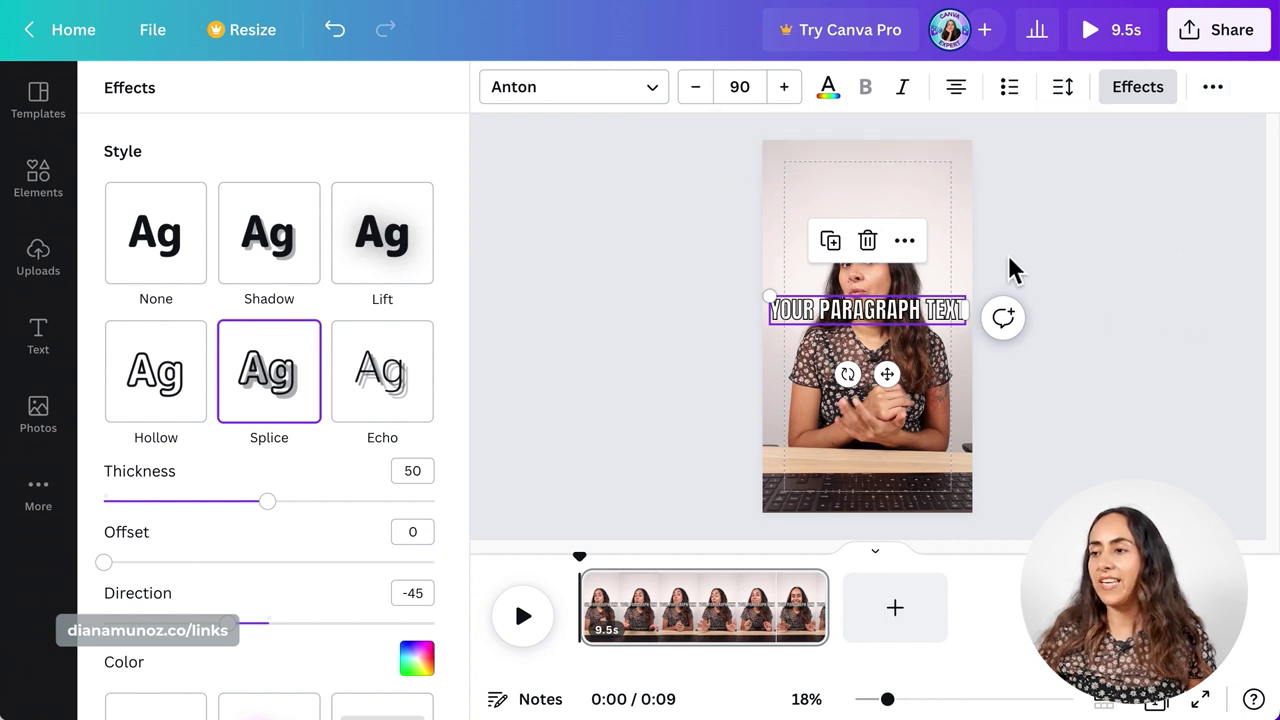
drag(886, 372, 903, 437)
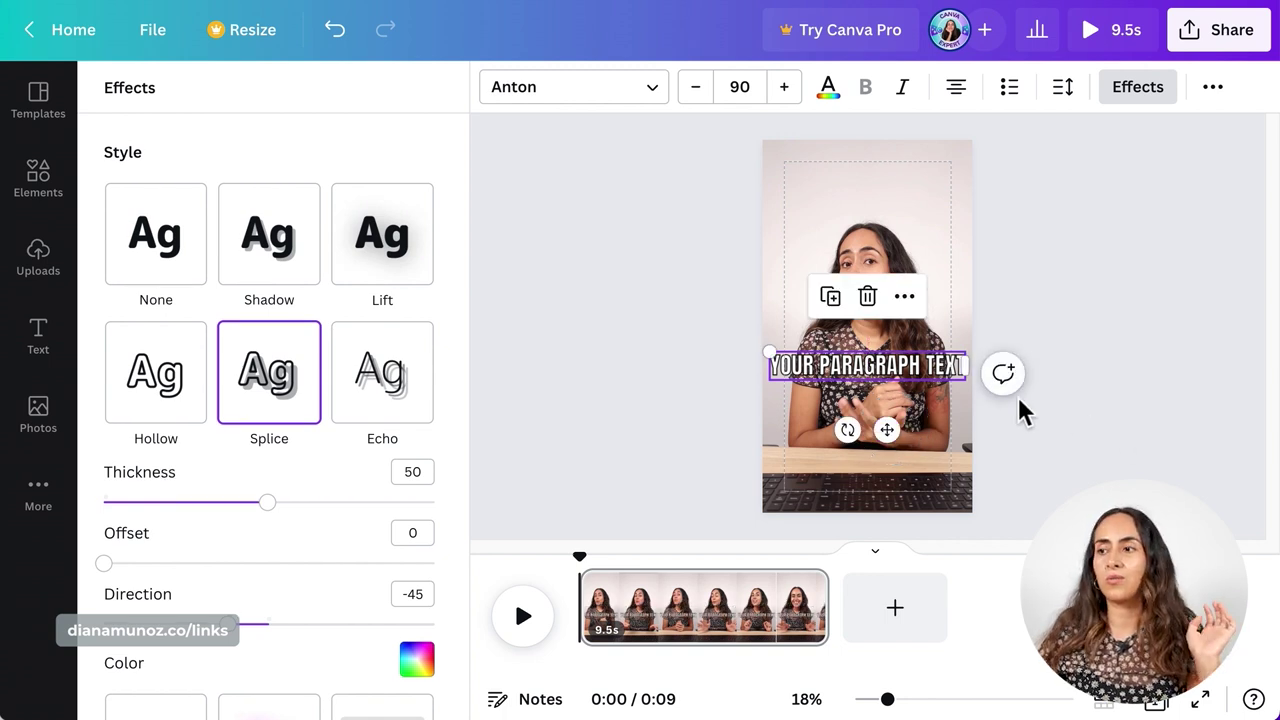
Step: Replace the placeholder text with "TEXT" and enlarge it to font size 163
click(915, 380)
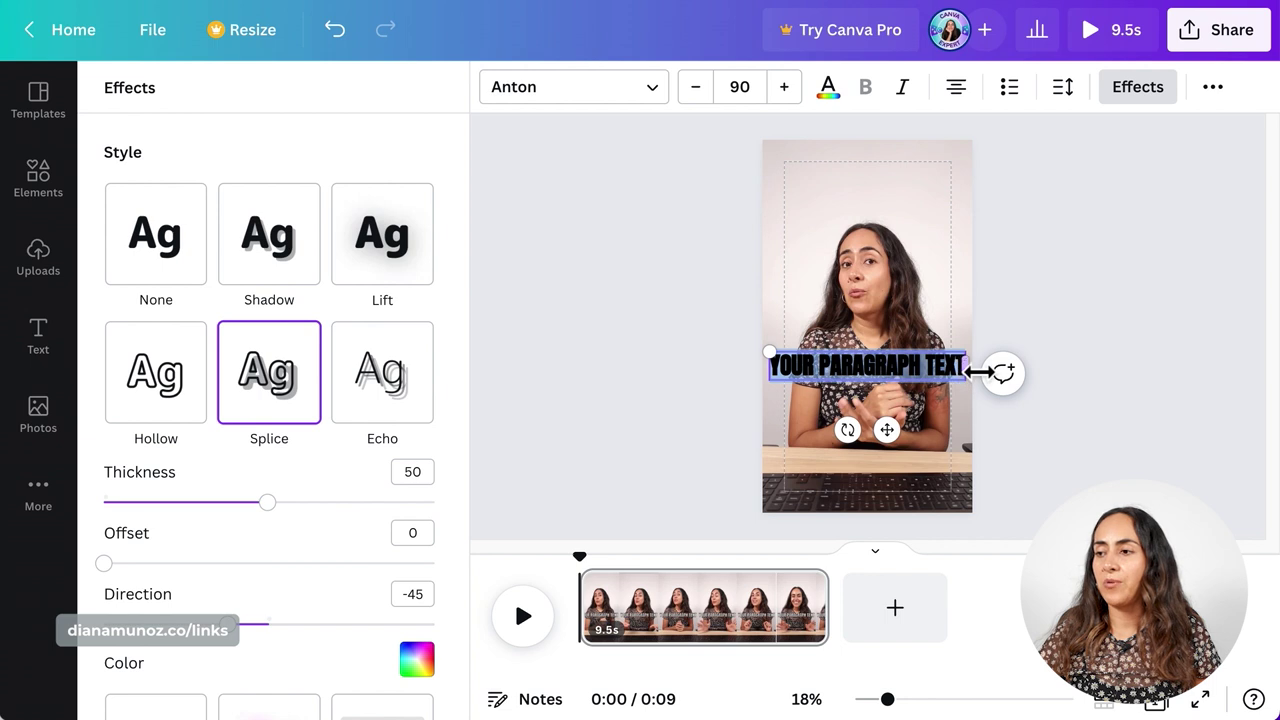
key(Escape)
text(TEXT)
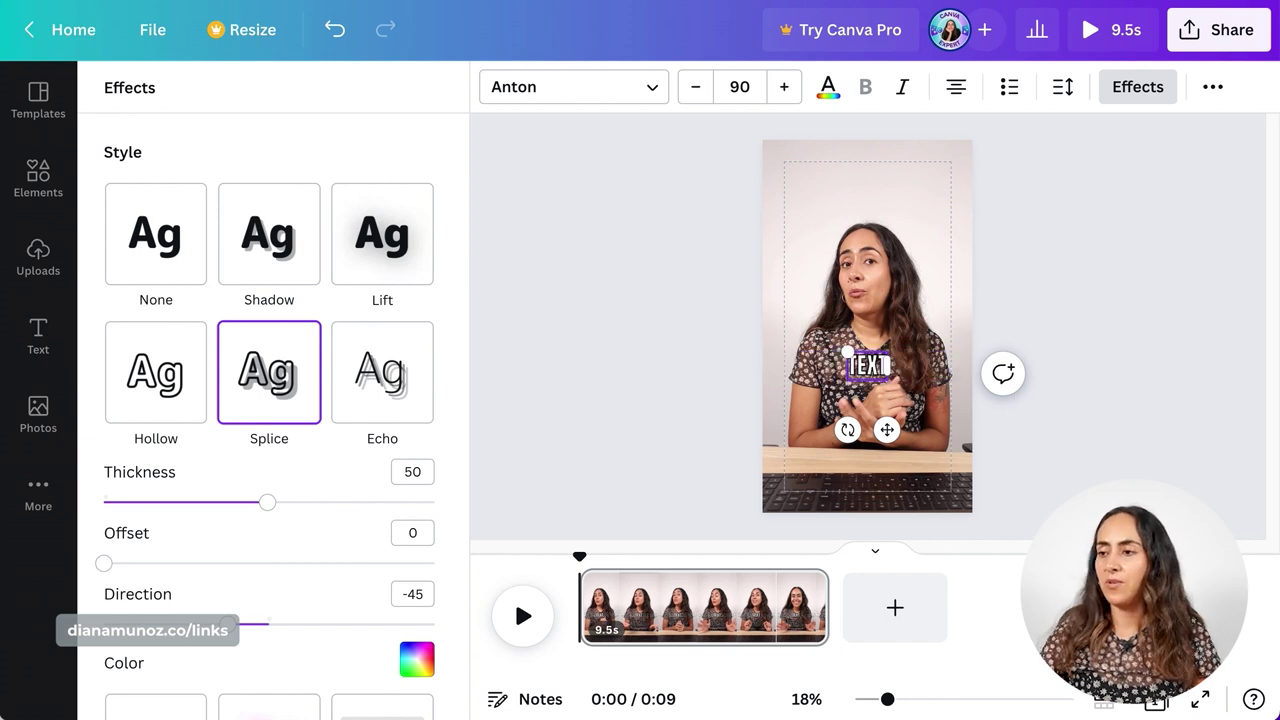
drag(848, 362, 830, 341)
drag(890, 453, 890, 465)
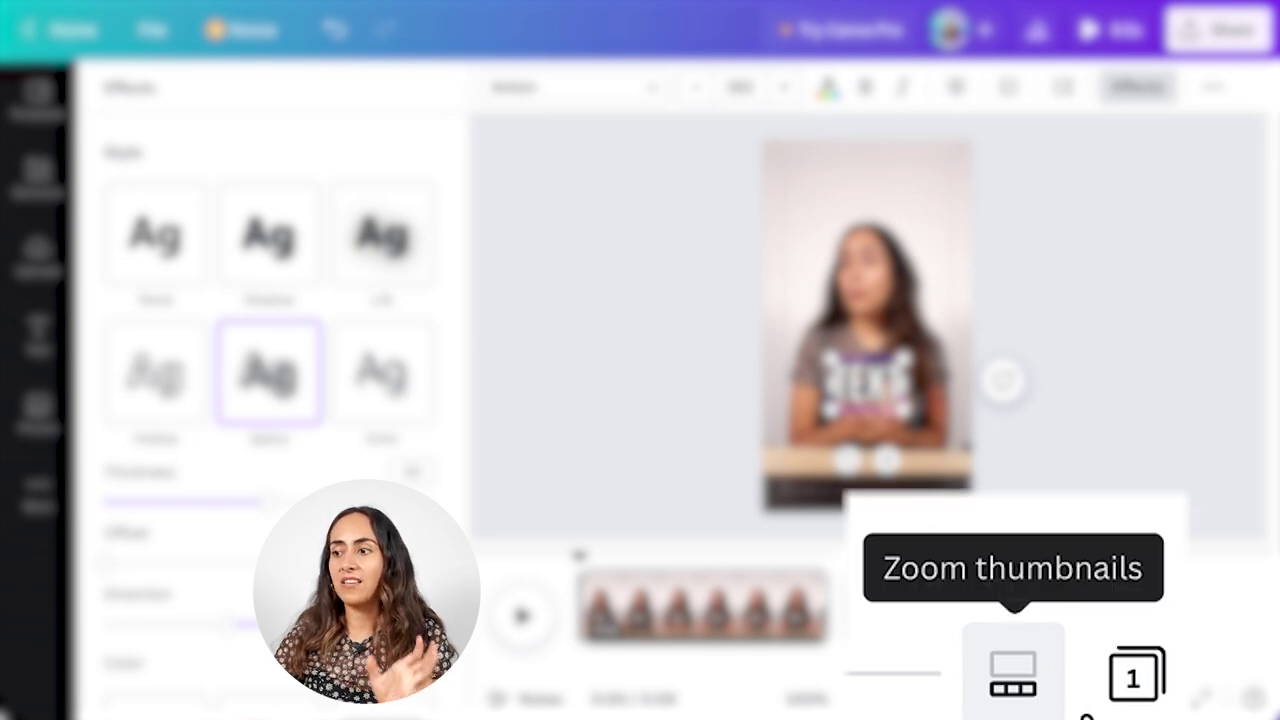
Step: Zoom the timeline thumbnails to 397% and collapse the side panel to widen the workspace
drag(912, 706, 920, 680)
click(616, 420)
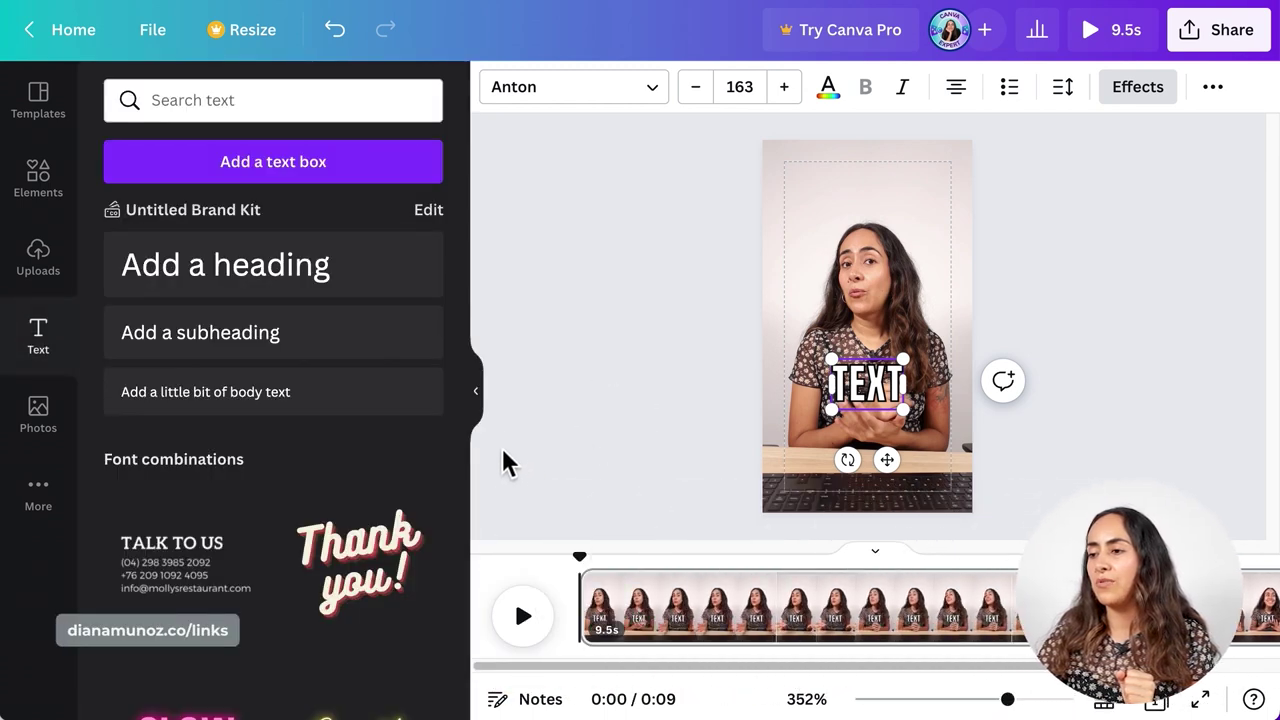
scroll(466, 409, down, 5)
click(472, 390)
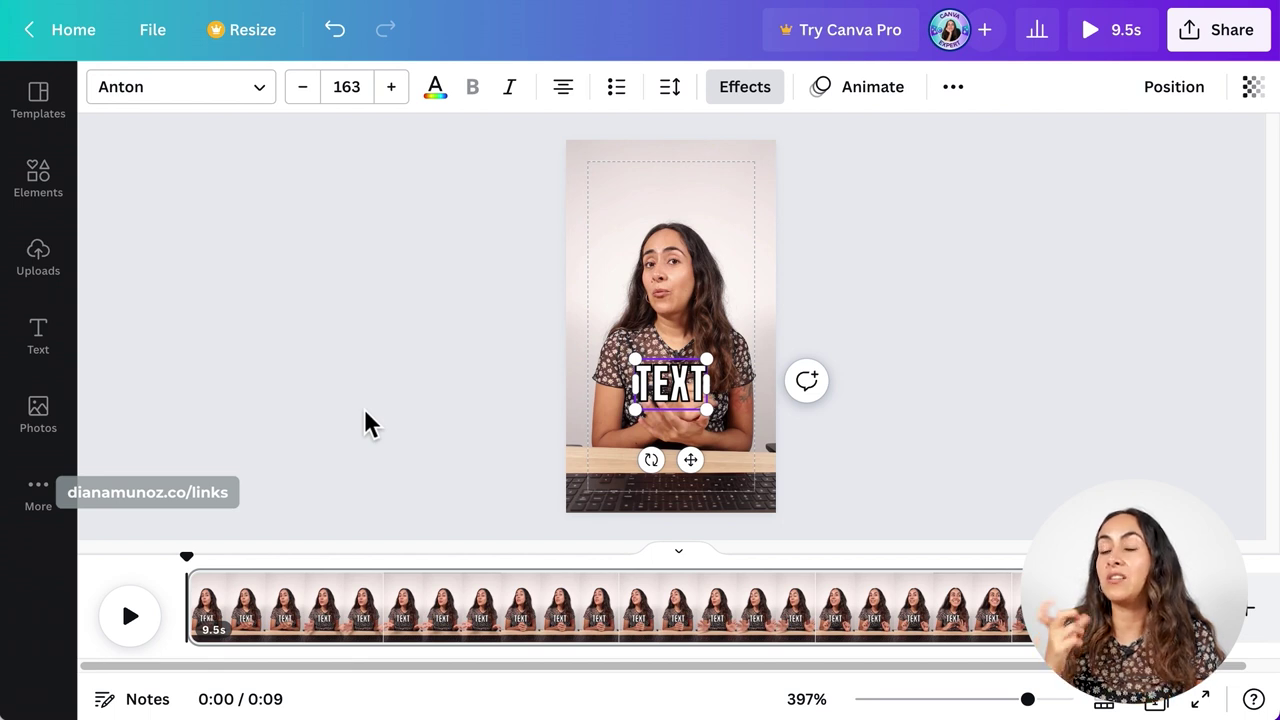
Step: Play the opening of the video to find the first caption's end, and split the page at about 0.6 s
click(130, 617)
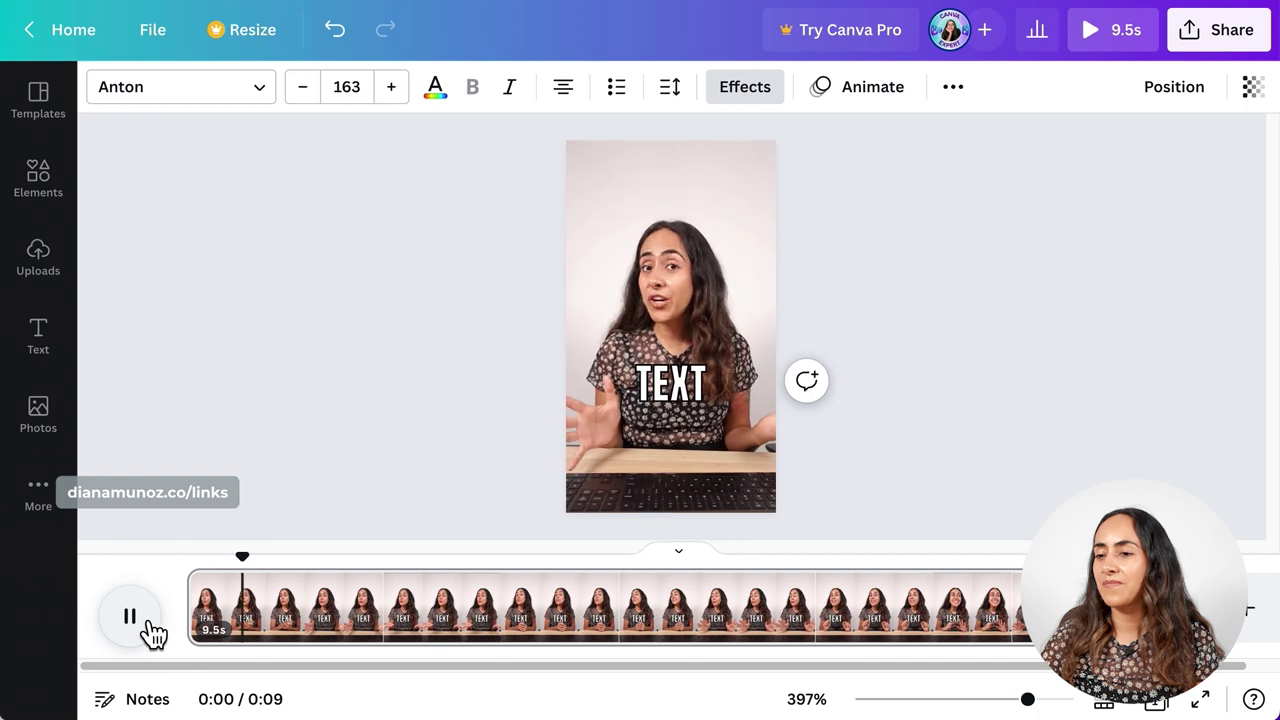
click(130, 617)
drag(286, 572, 192, 578)
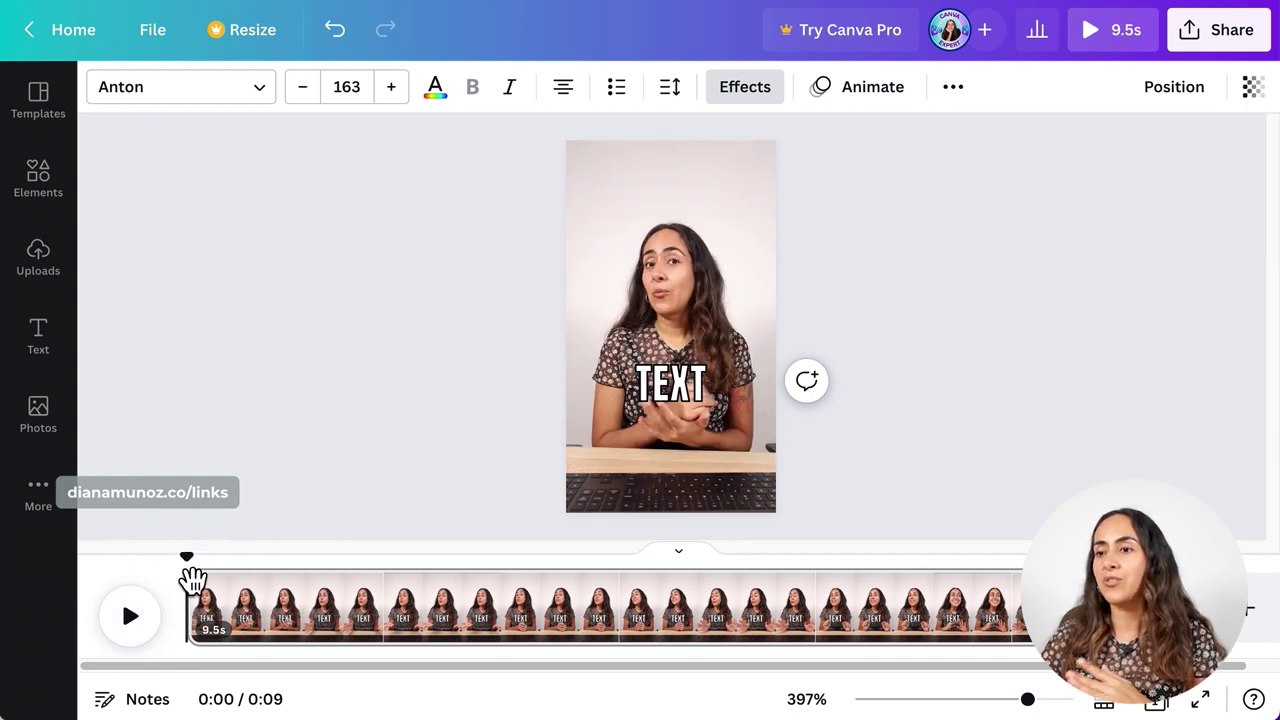
click(157, 620)
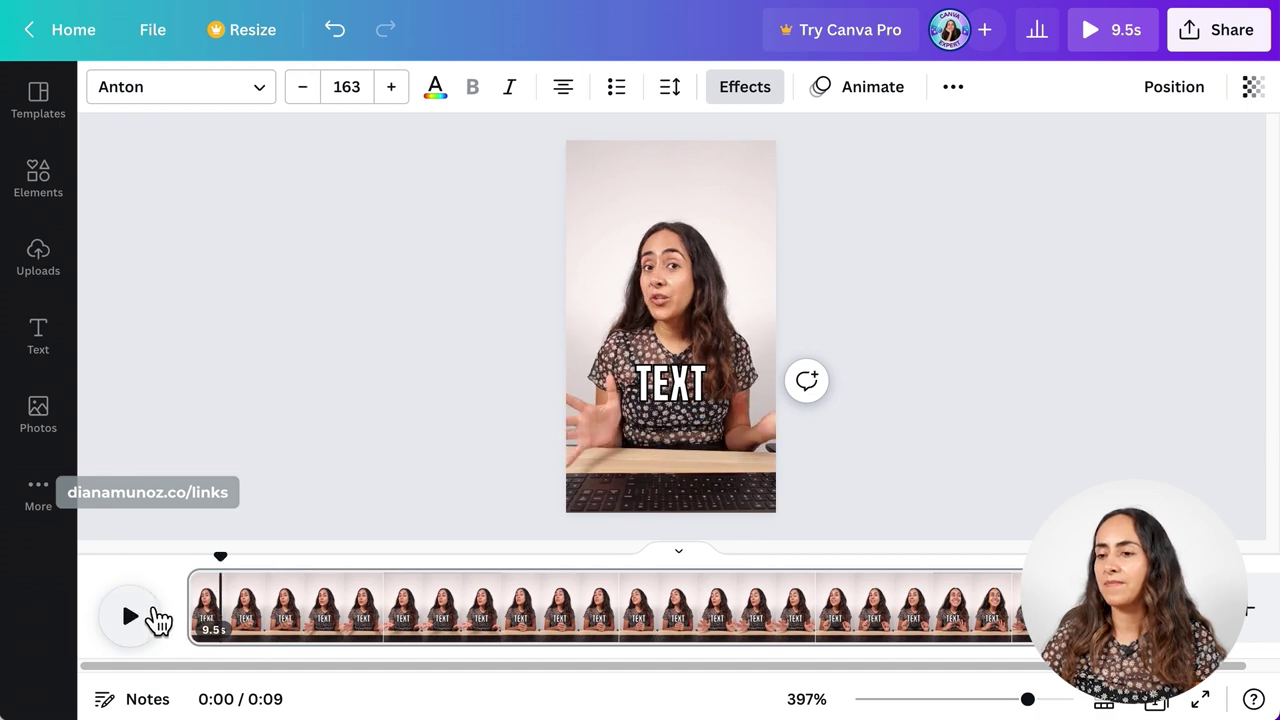
click(157, 620)
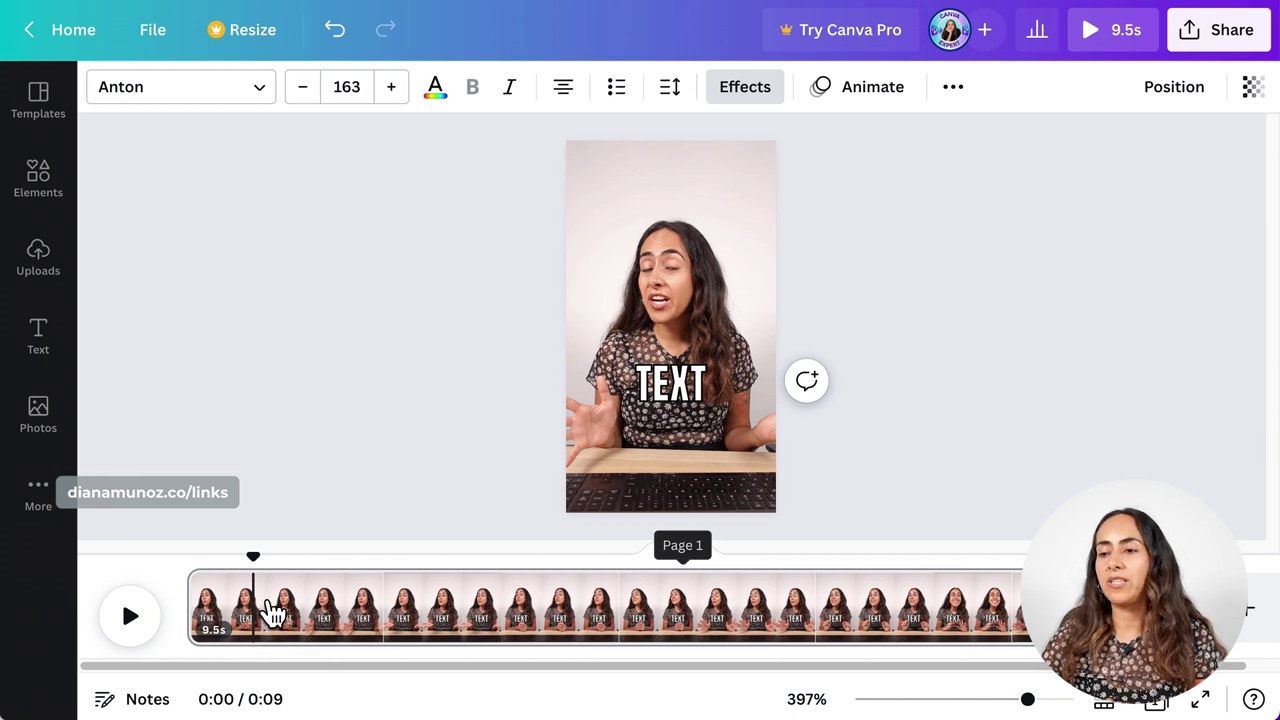
right_click(272, 610)
click(390, 507)
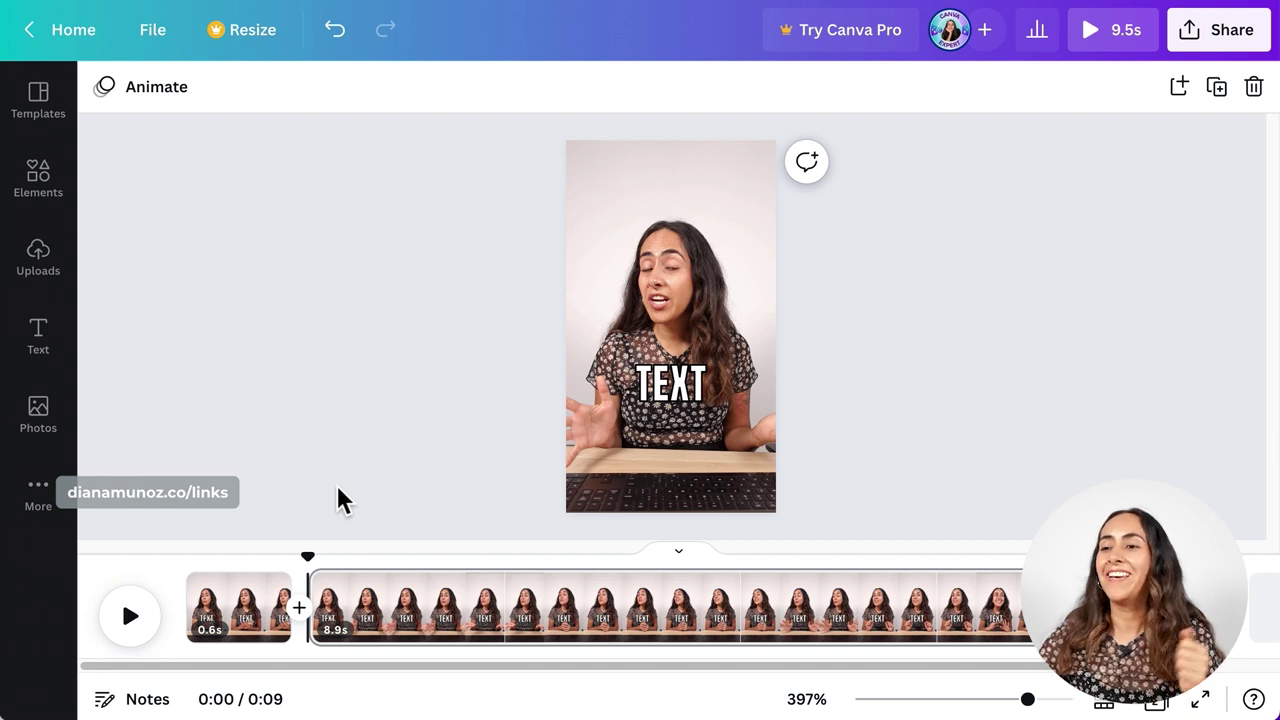
Step: Preview the video past the split, return the playhead to the start and zoom the timeline thumbnails to 495%
click(155, 620)
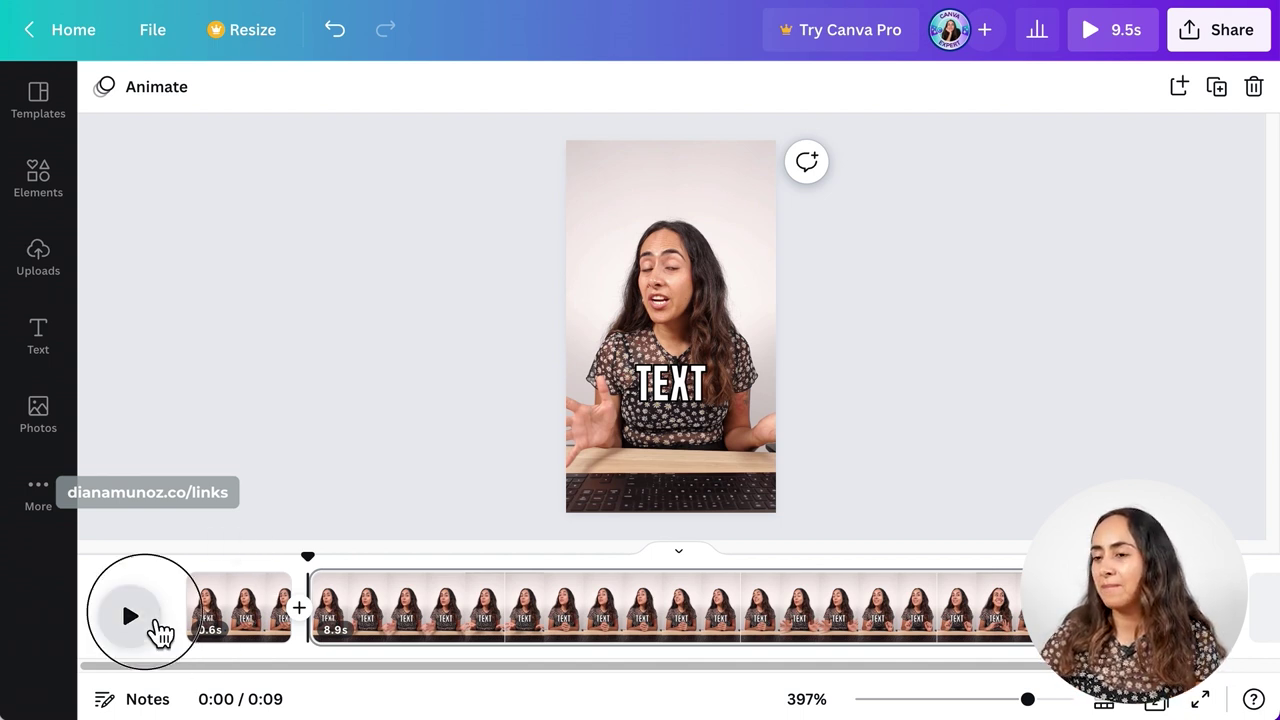
click(157, 626)
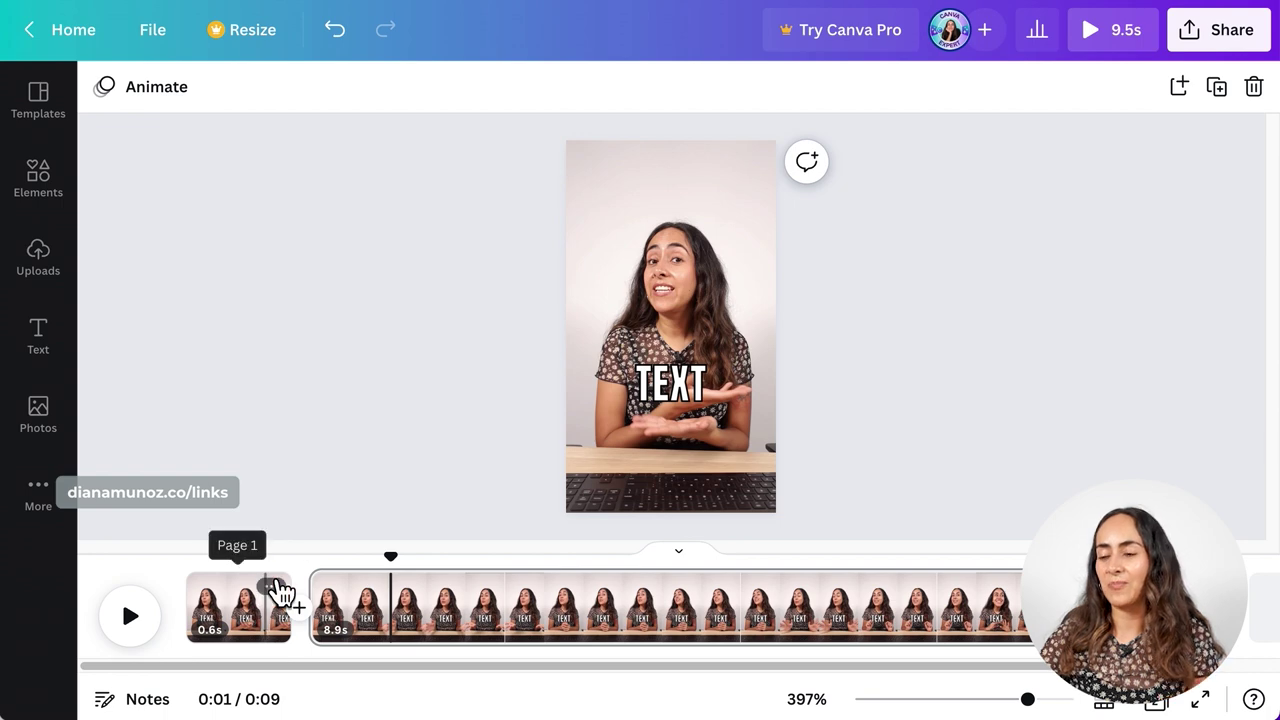
drag(390, 556, 205, 580)
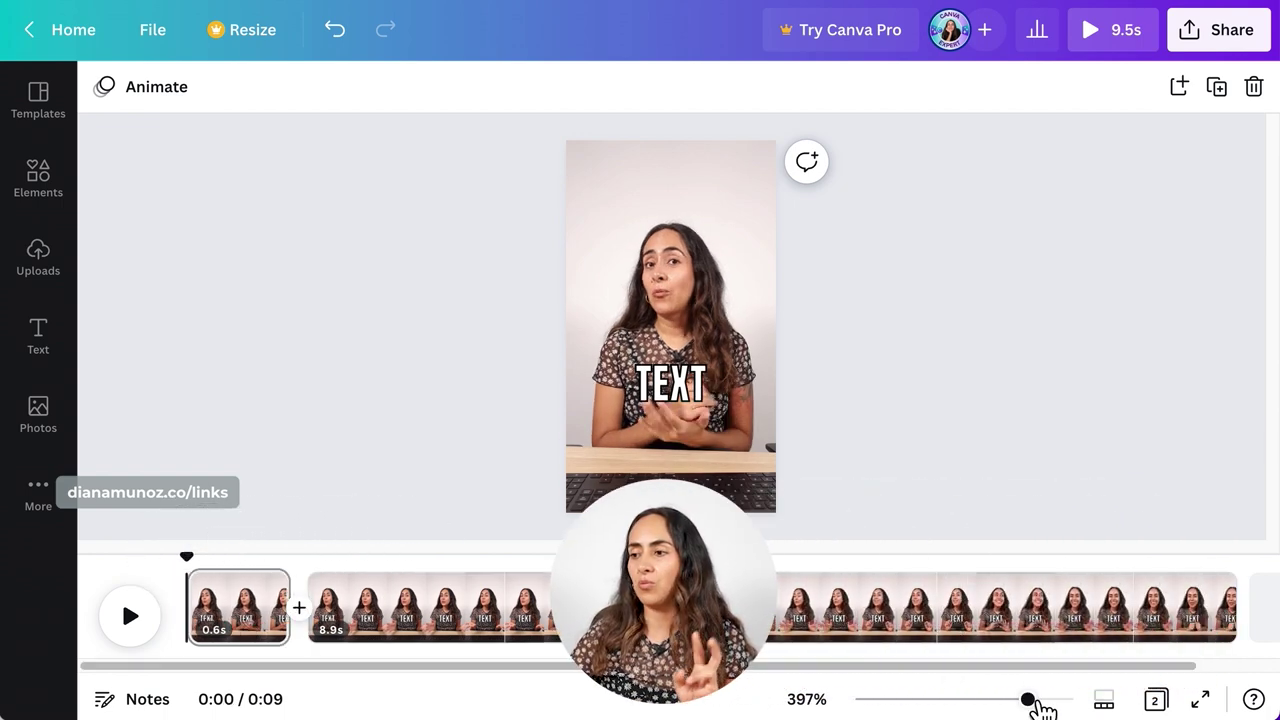
drag(1025, 699, 1088, 700)
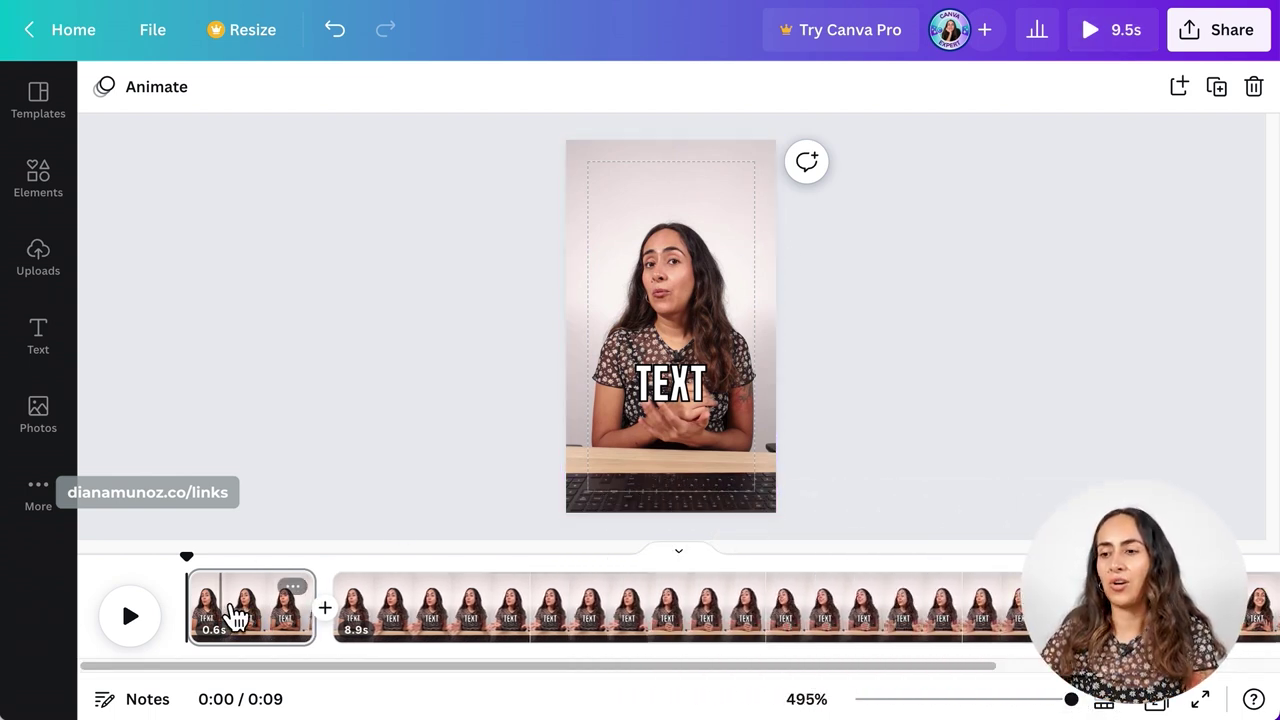
Step: Play the first 0.6 s page to find where the spoken words change and split it at about 0.3 s
click(149, 628)
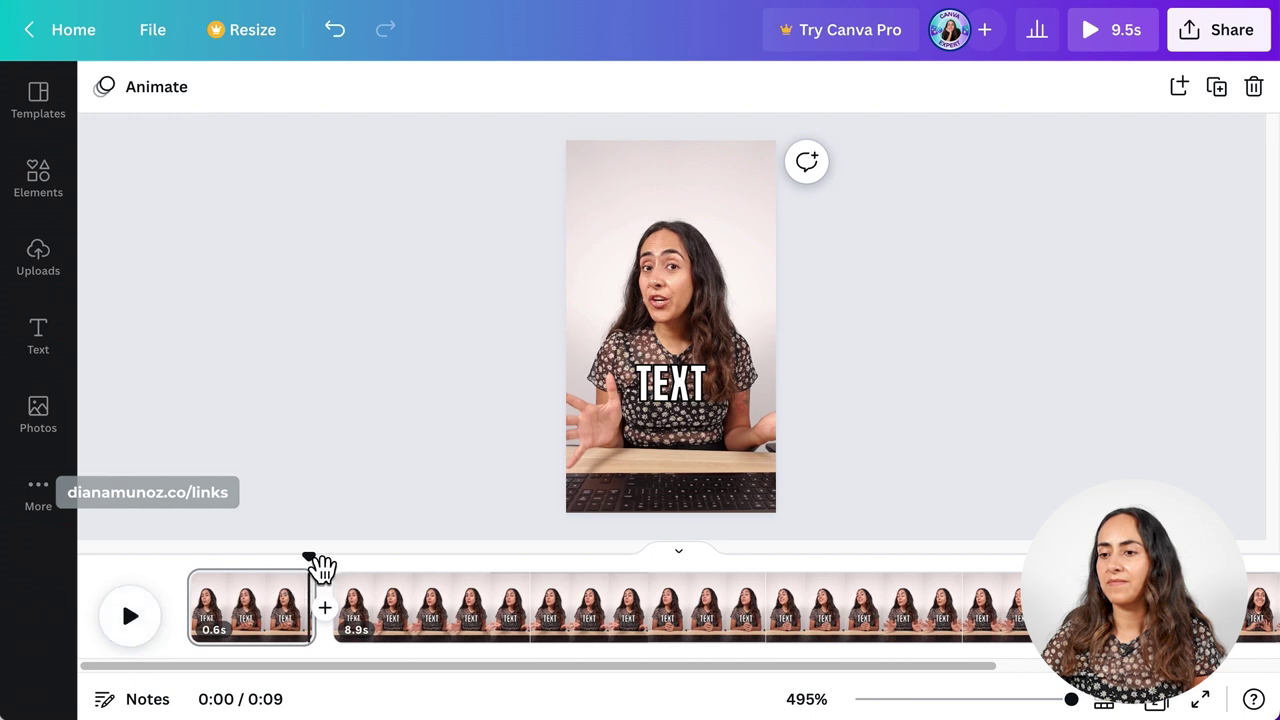
drag(310, 557, 263, 571)
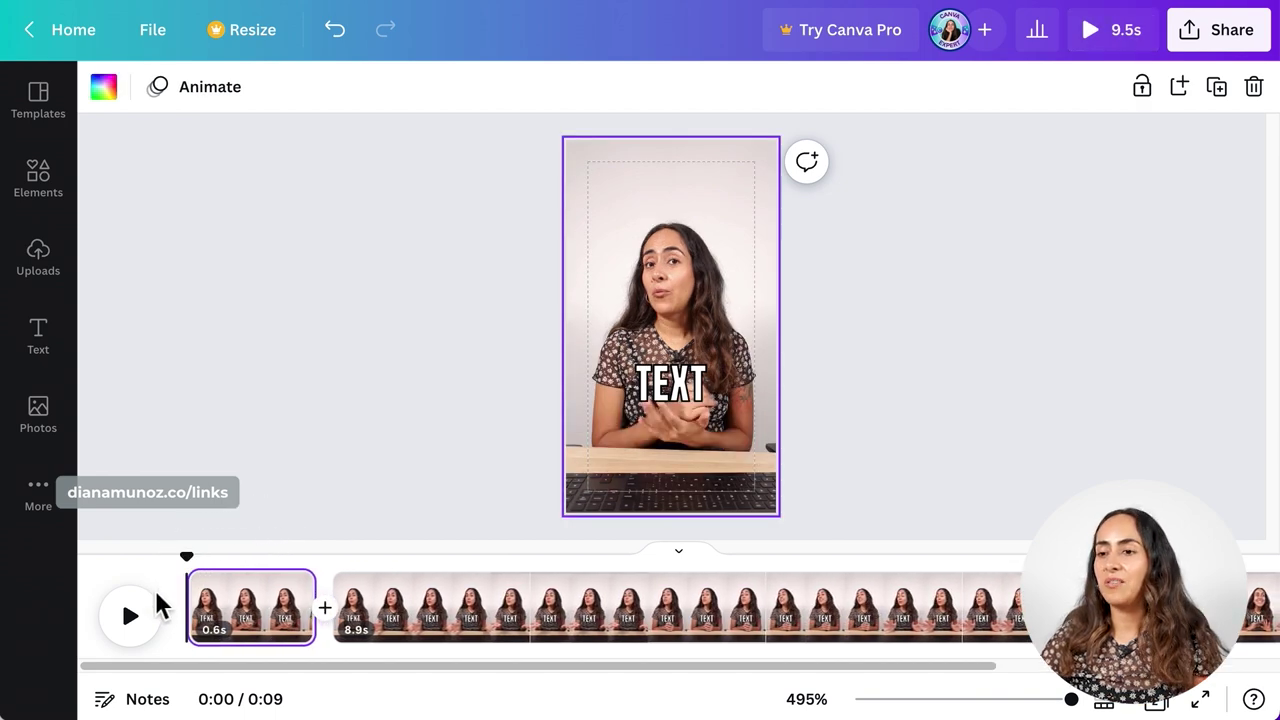
click(134, 614)
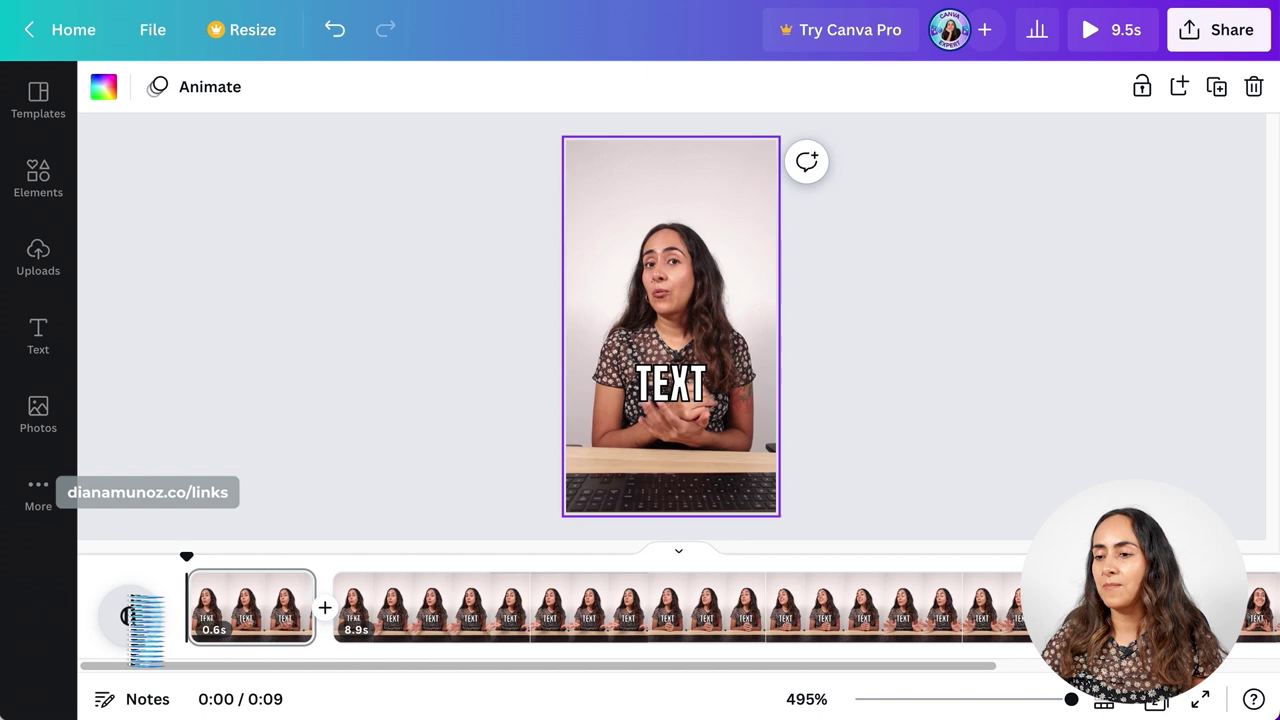
click(136, 617)
drag(275, 563, 268, 570)
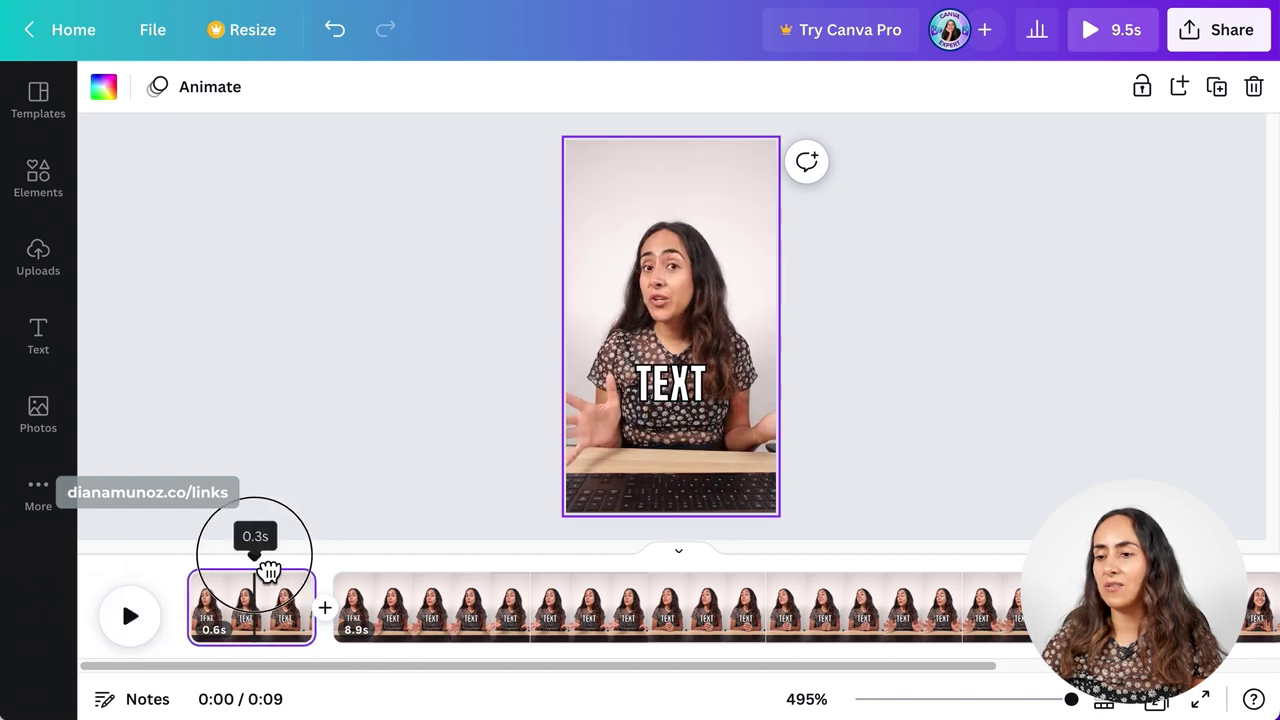
right_click(266, 595)
click(310, 492)
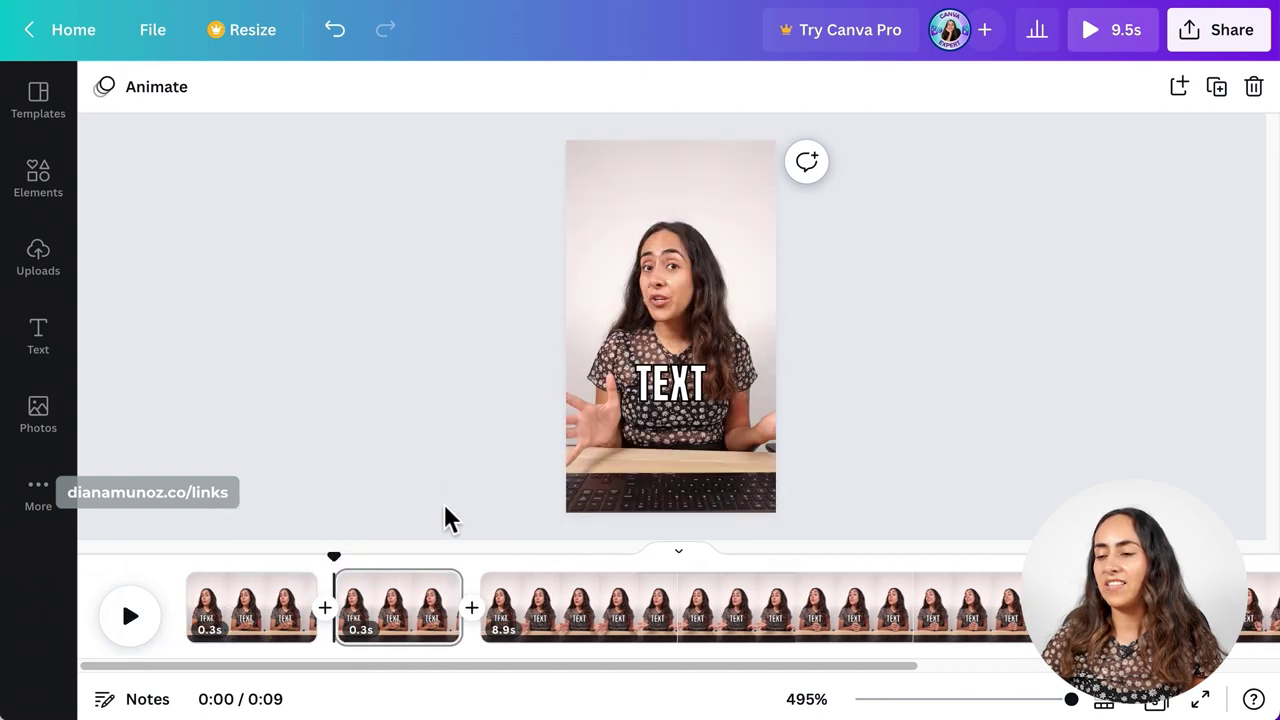
Step: Play the video past the new split and return the playhead to the start
click(130, 616)
click(128, 616)
drag(437, 566, 186, 594)
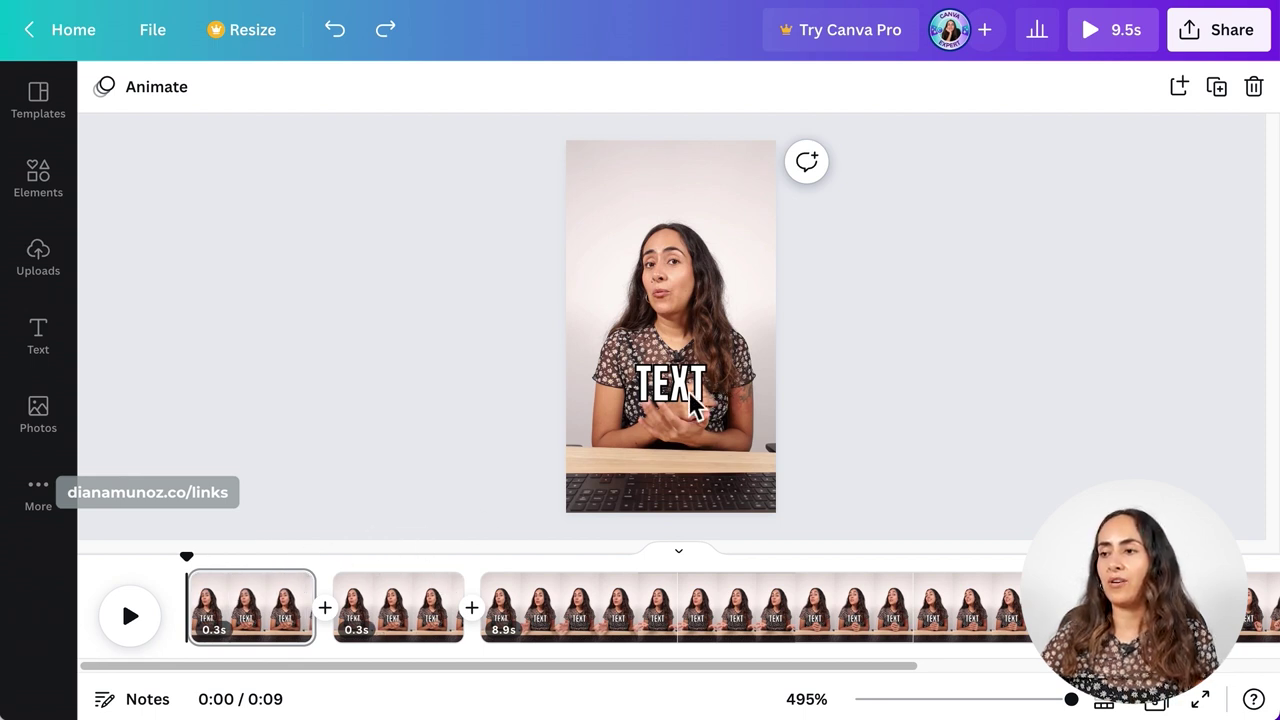
Step: Change the first page's caption to "WANT TO" and tighten its letter spacing to -53
click(259, 596)
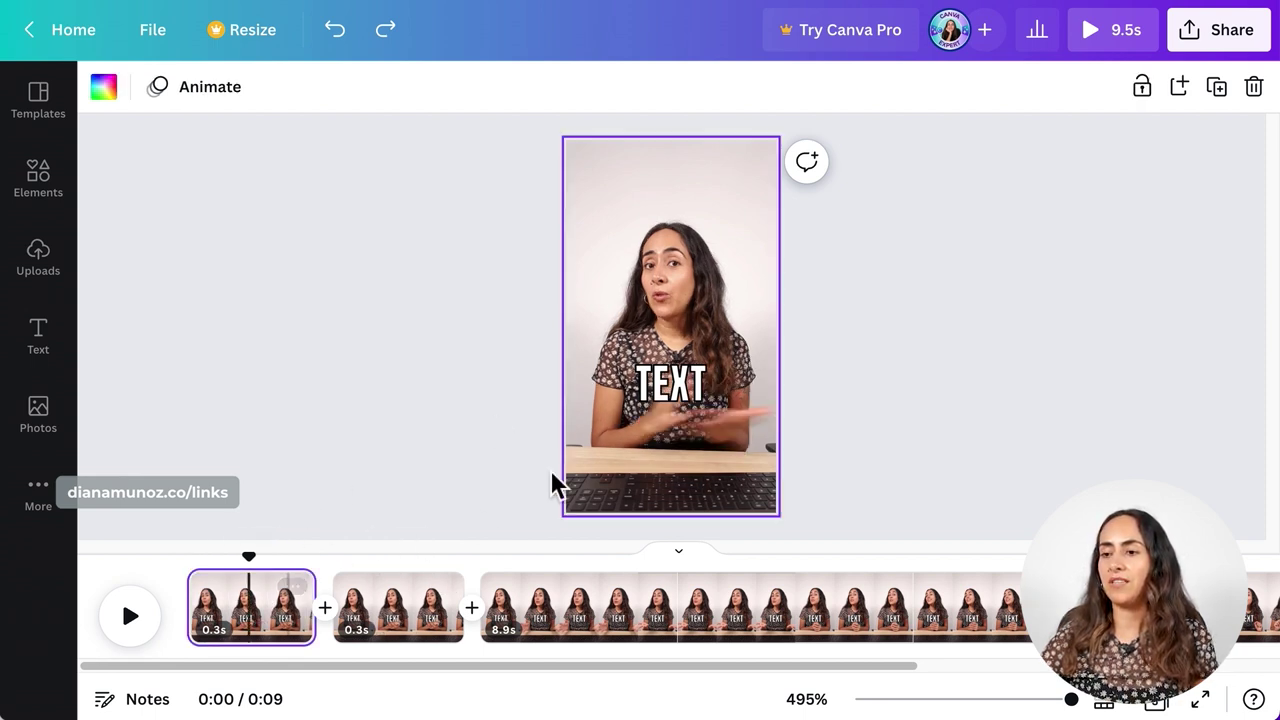
click(641, 405)
double_click(640, 395)
text(WANT TO)
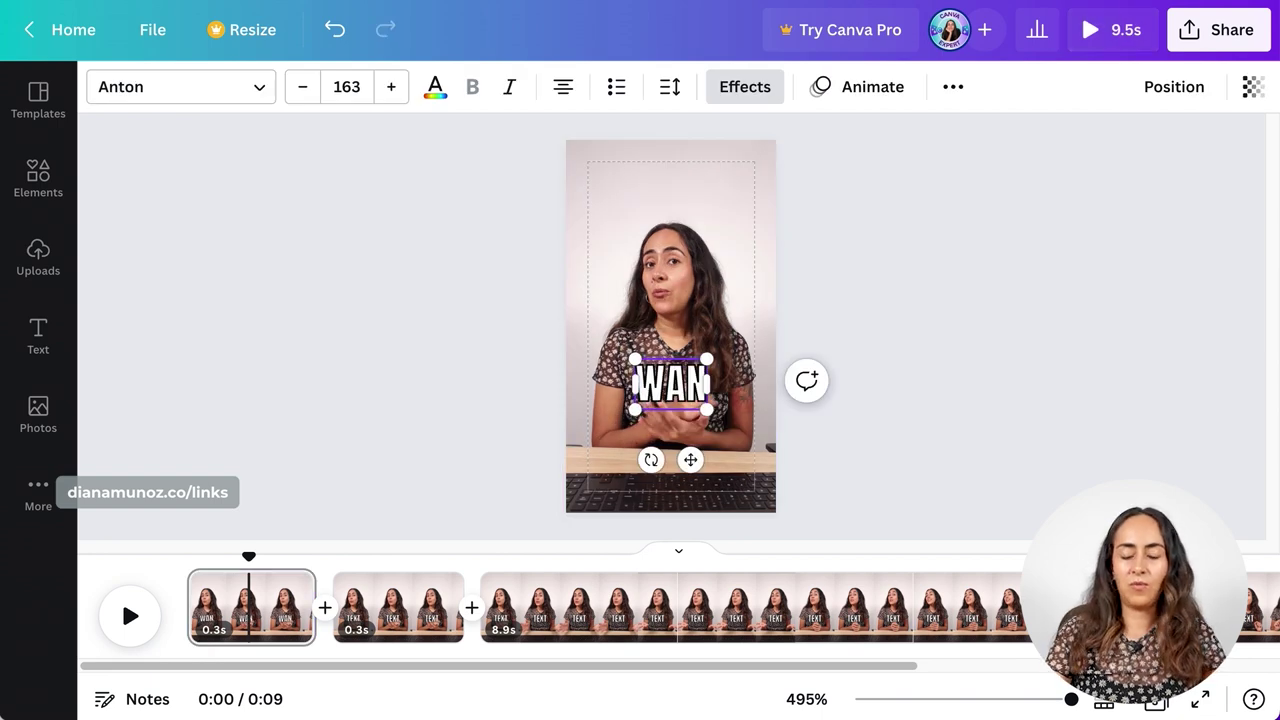
click(672, 88)
drag(747, 199, 731, 197)
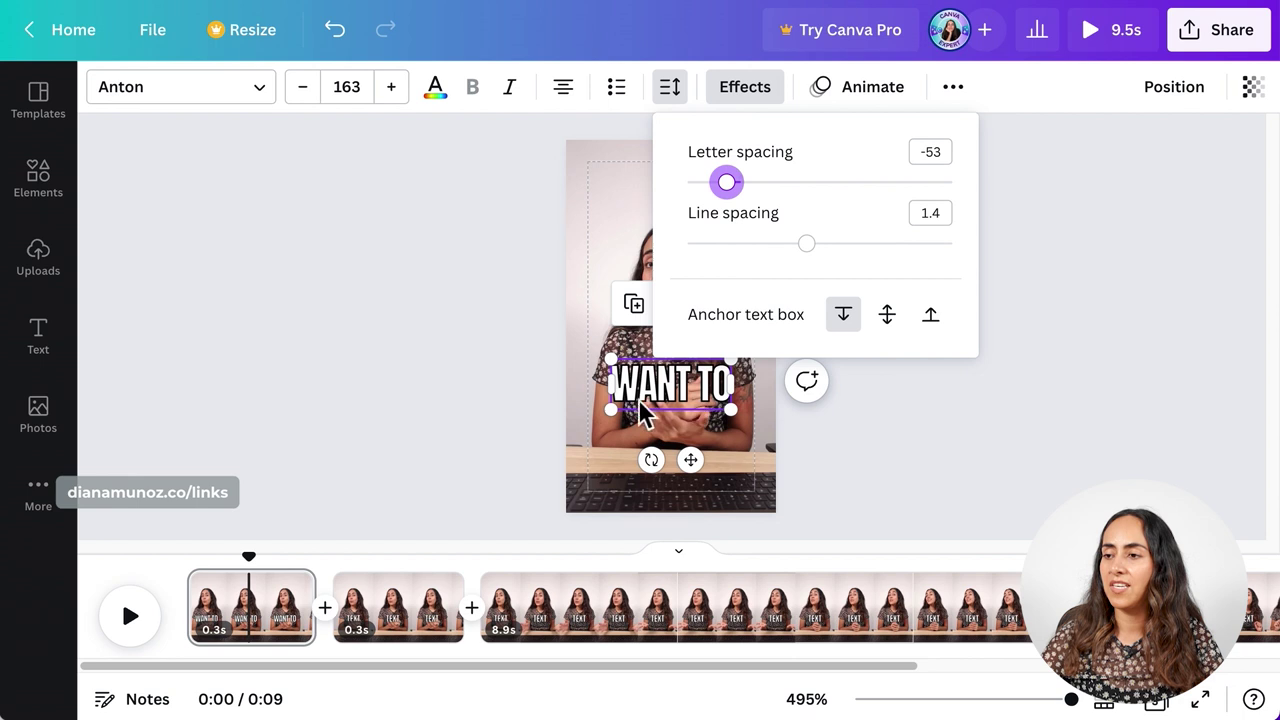
click(912, 411)
click(912, 411)
Step: Copy the "WANT TO" caption and paste it onto the second page in place of the "TEXT" placeholder
click(686, 389)
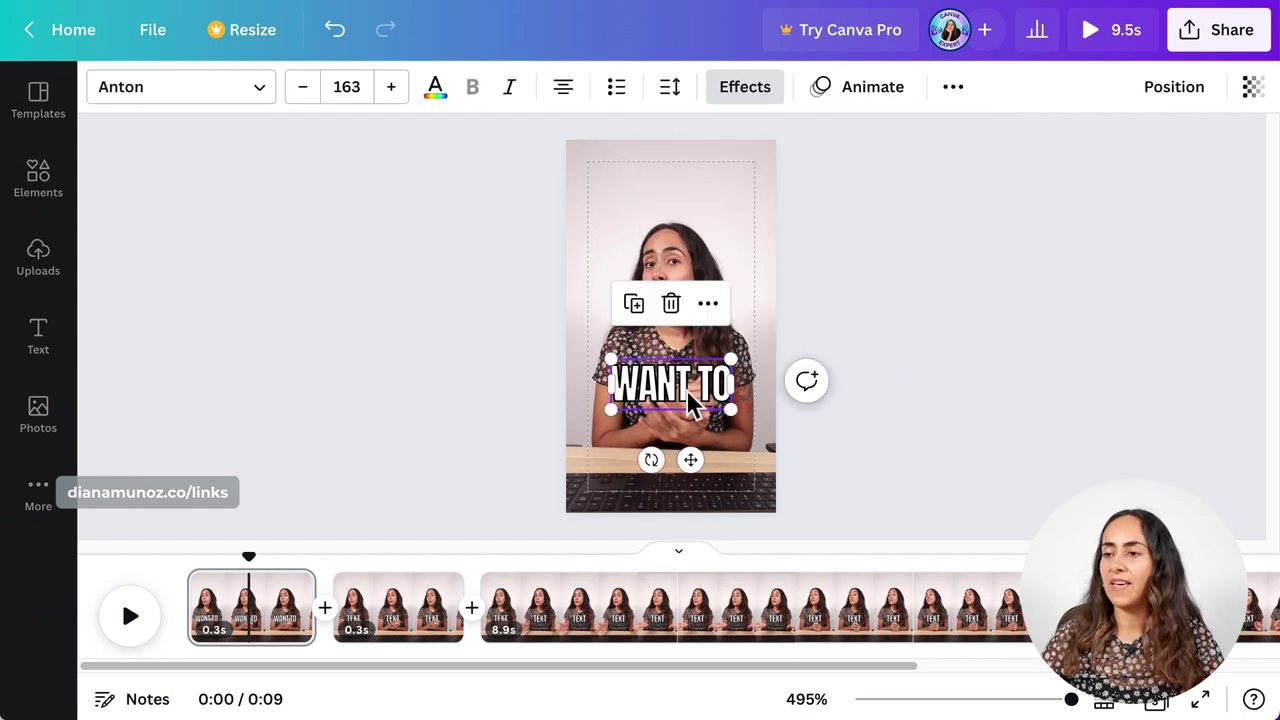
key(ctrl+c)
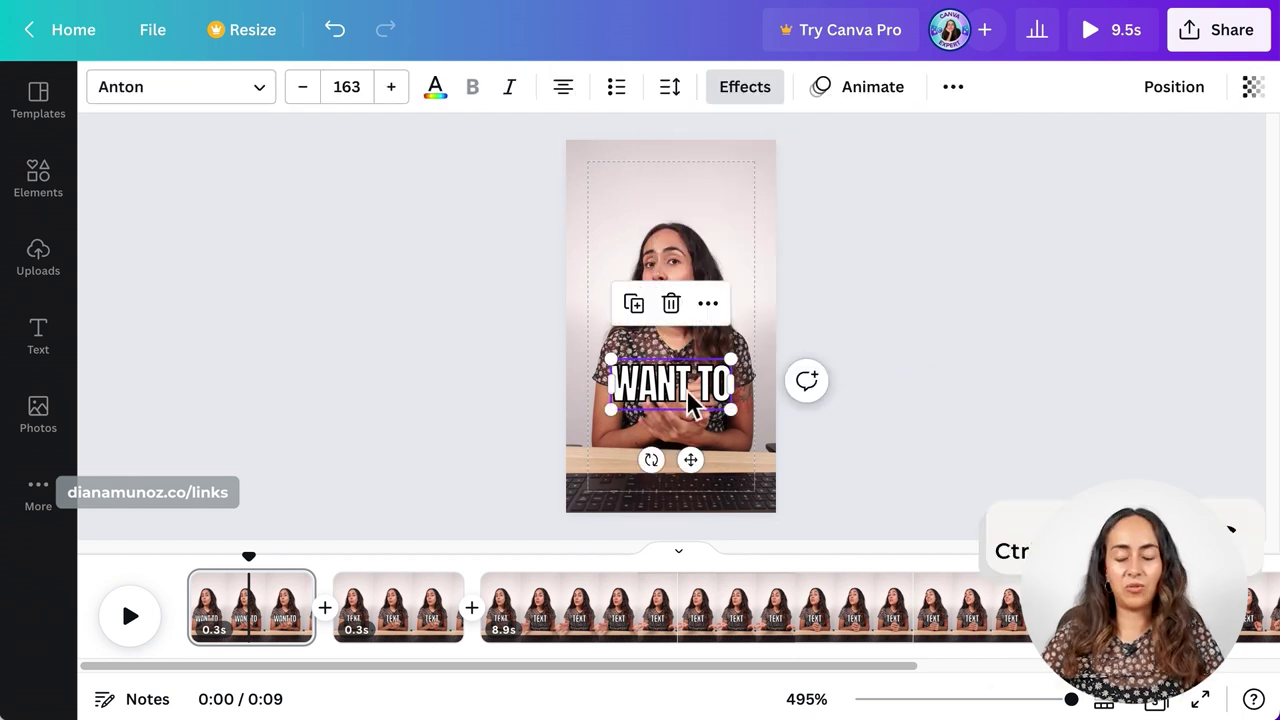
click(395, 610)
key(ctrl+v)
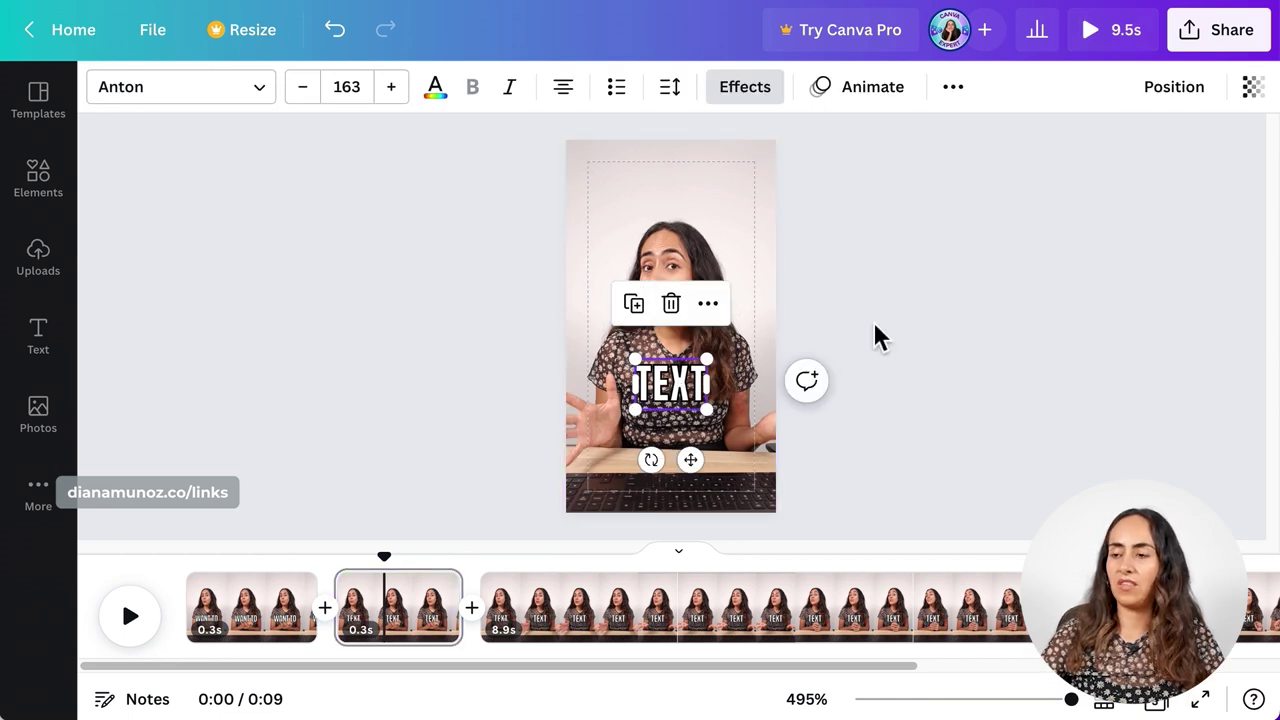
key(Delete)
key(ctrl+v)
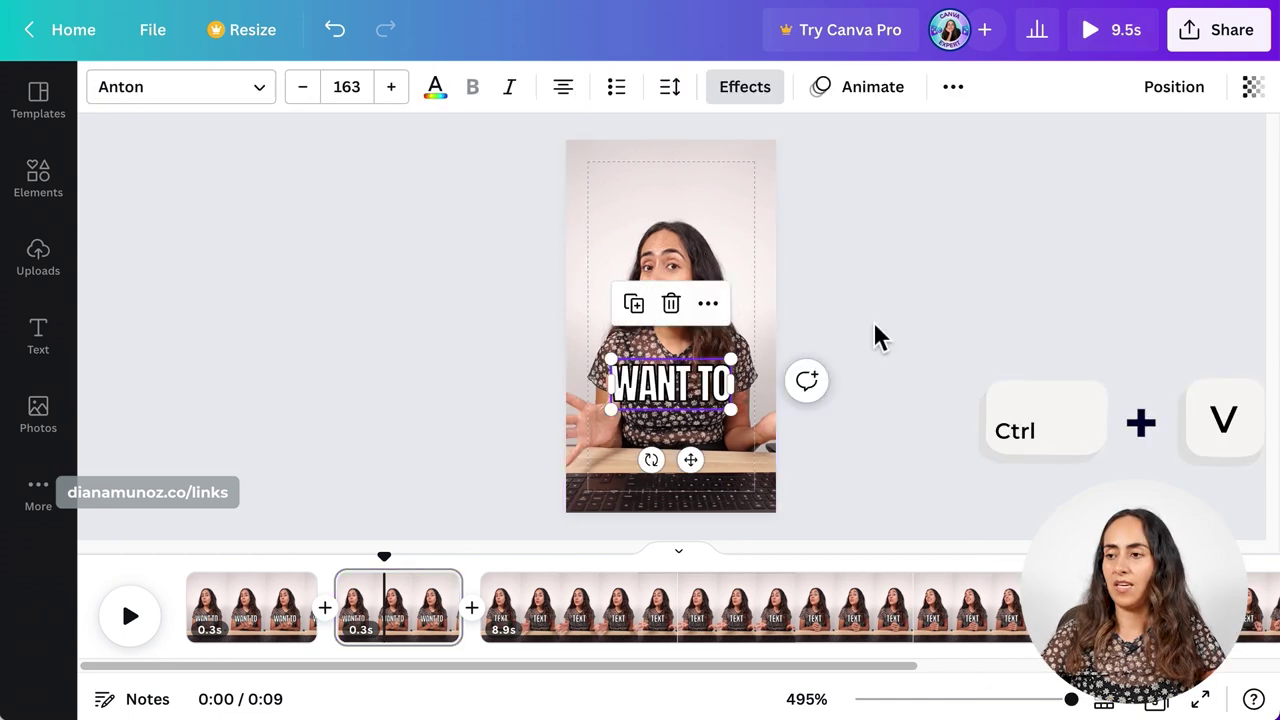
Step: Duplicate the second page's caption, place the copy directly below it, and change its wording to "LEARN"
click(637, 307)
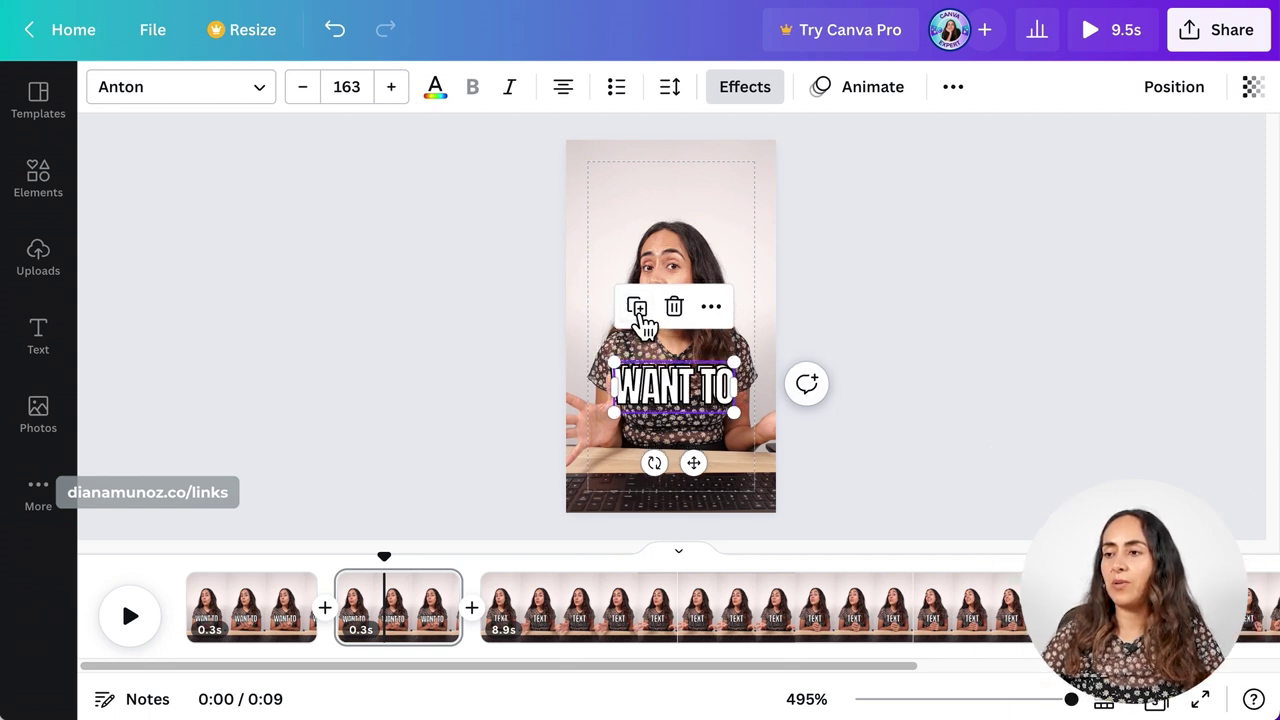
drag(704, 482, 706, 513)
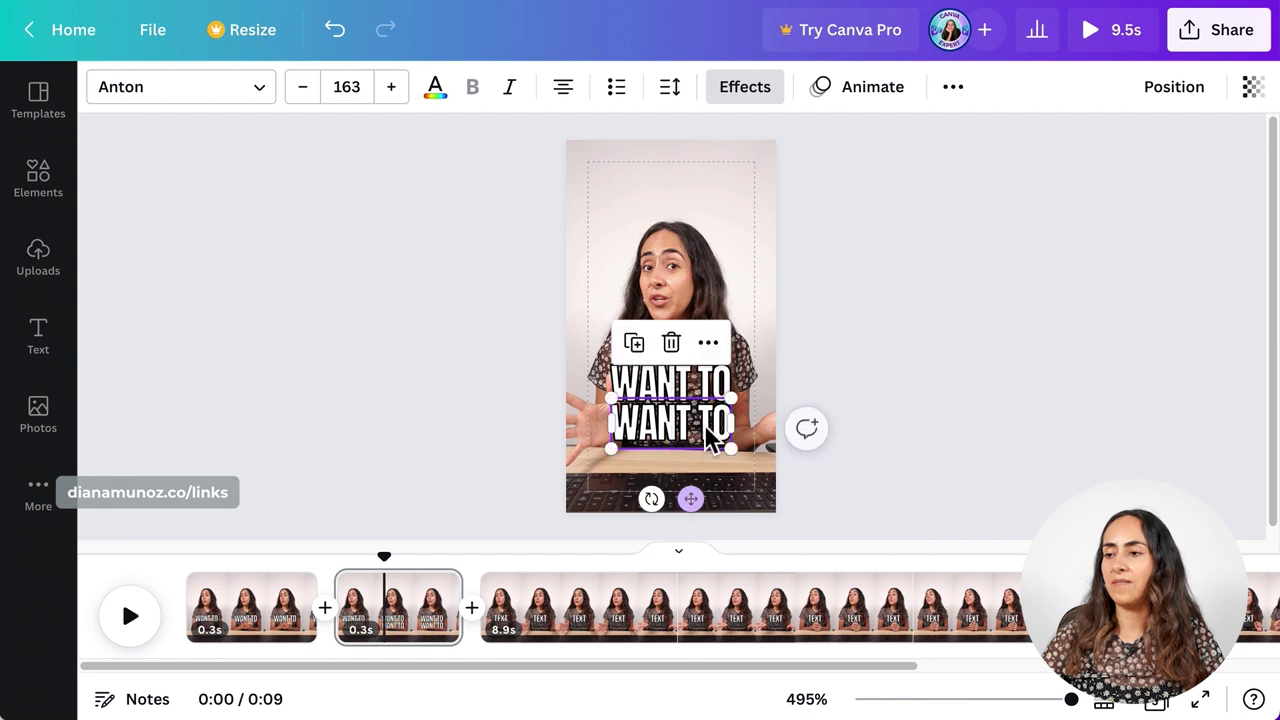
double_click(706, 425)
key(ctrl+a)
text(LEARN)
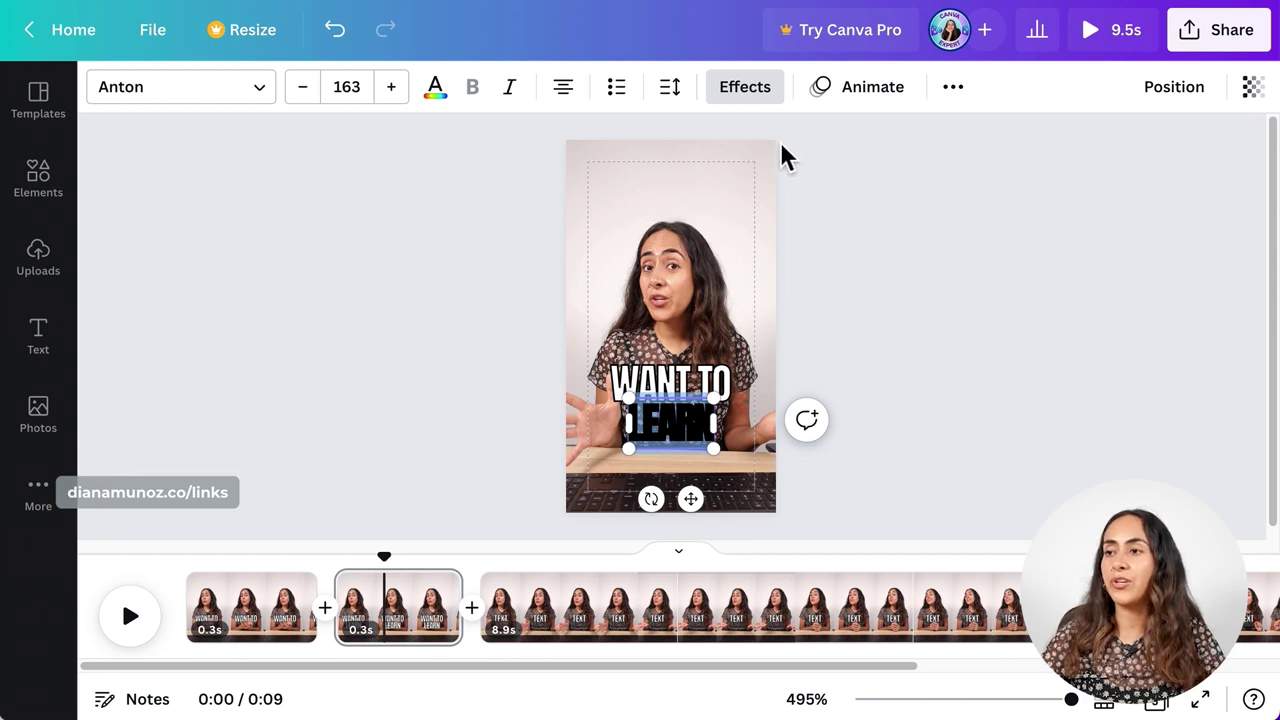
Step: Set the Splice effect color of the "LEARN" caption to yellow and play both captions from the start
click(738, 92)
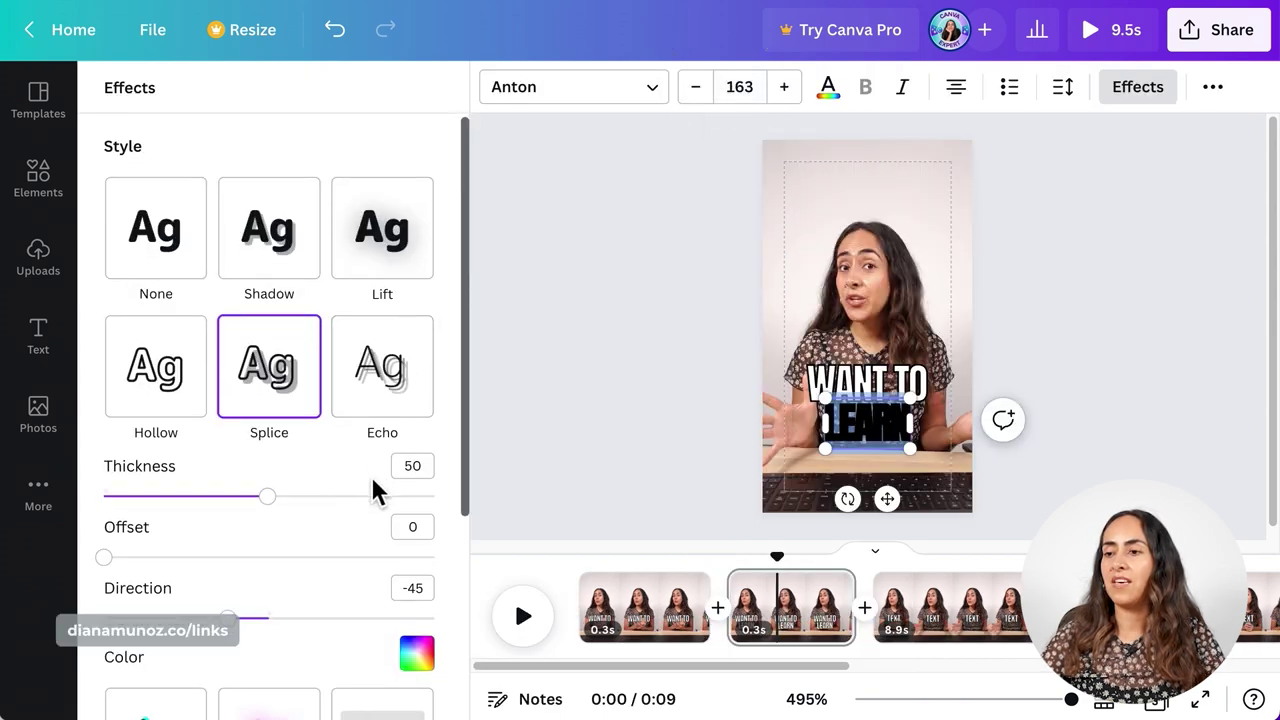
scroll(377, 490, down, 3)
click(437, 484)
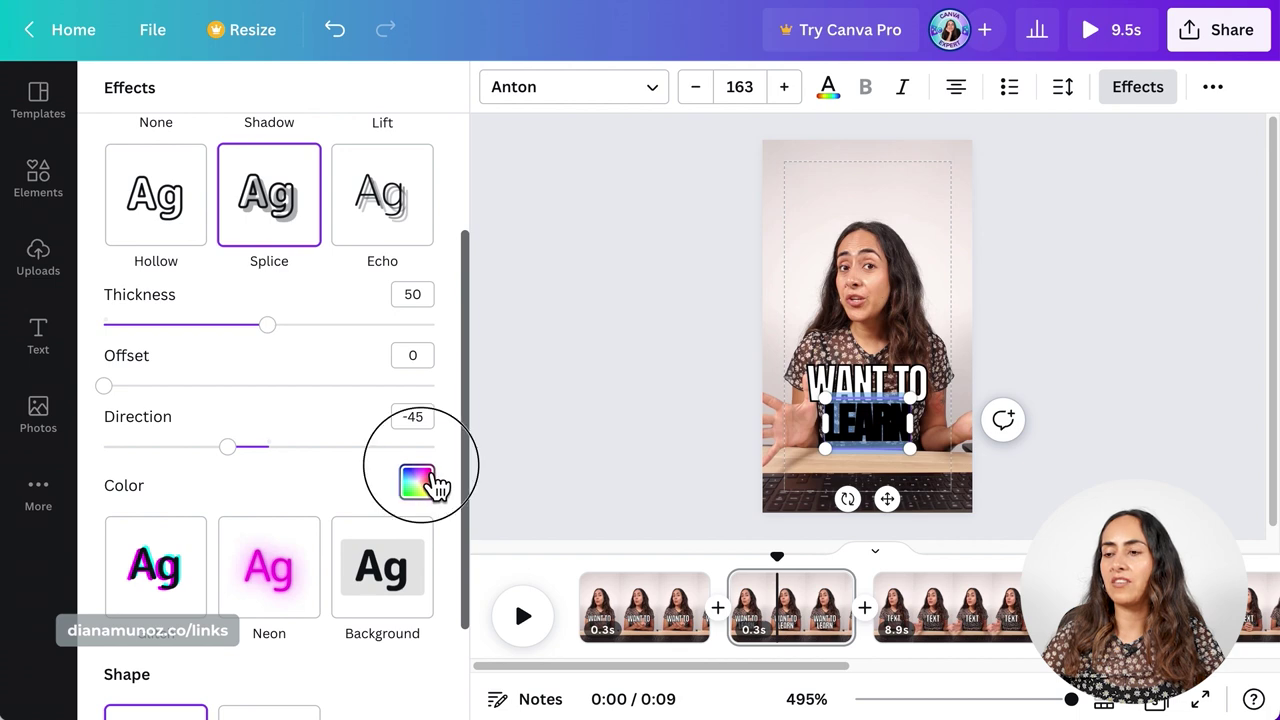
scroll(414, 351, down, 2)
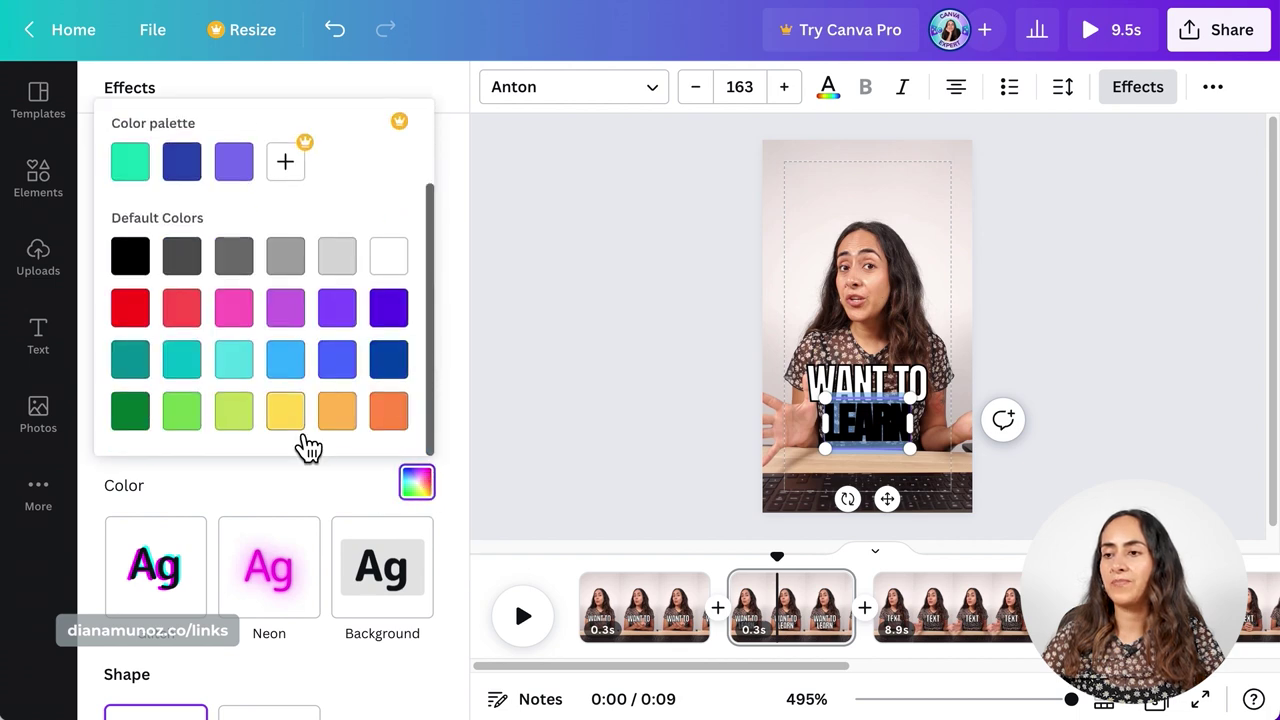
click(298, 424)
click(1194, 277)
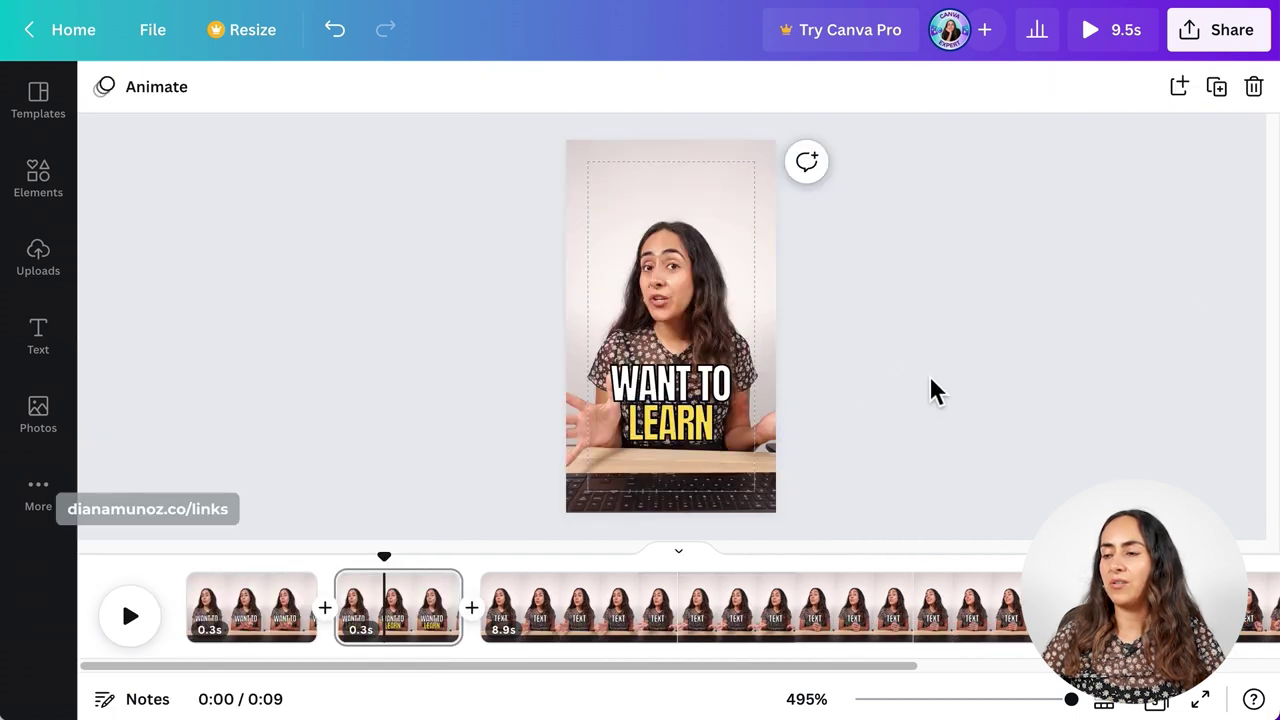
drag(386, 560, 174, 591)
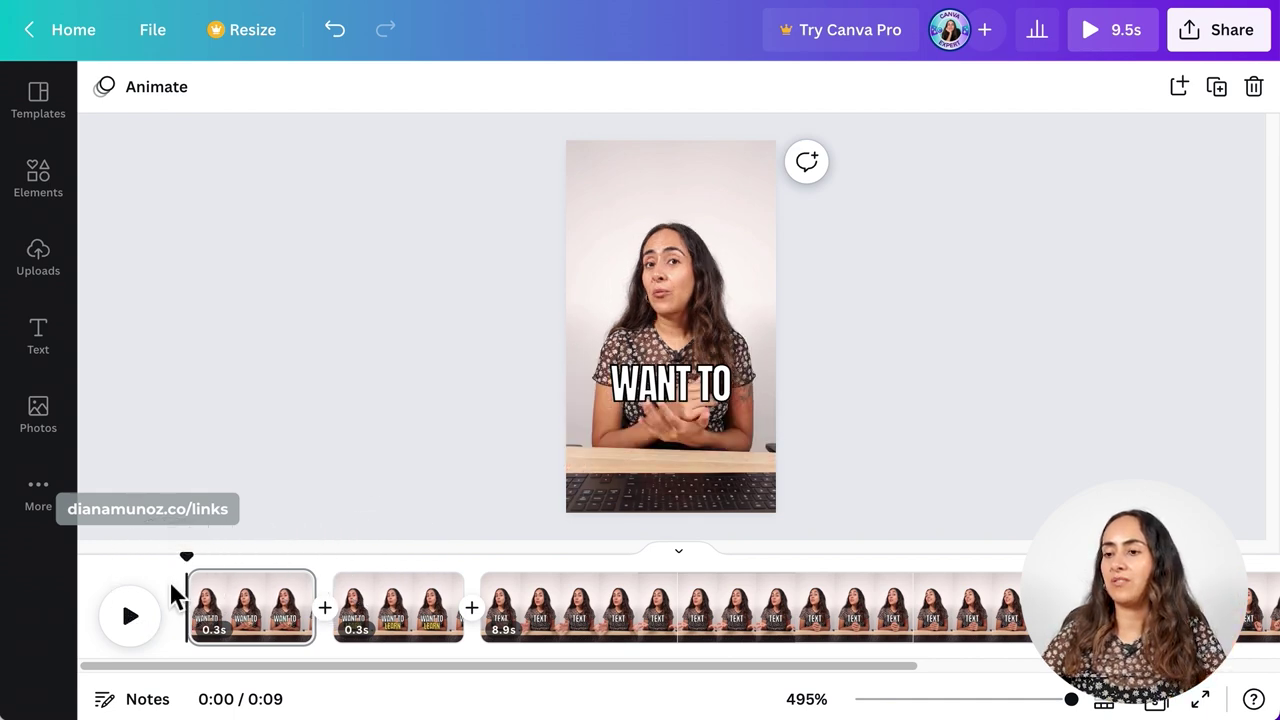
click(128, 636)
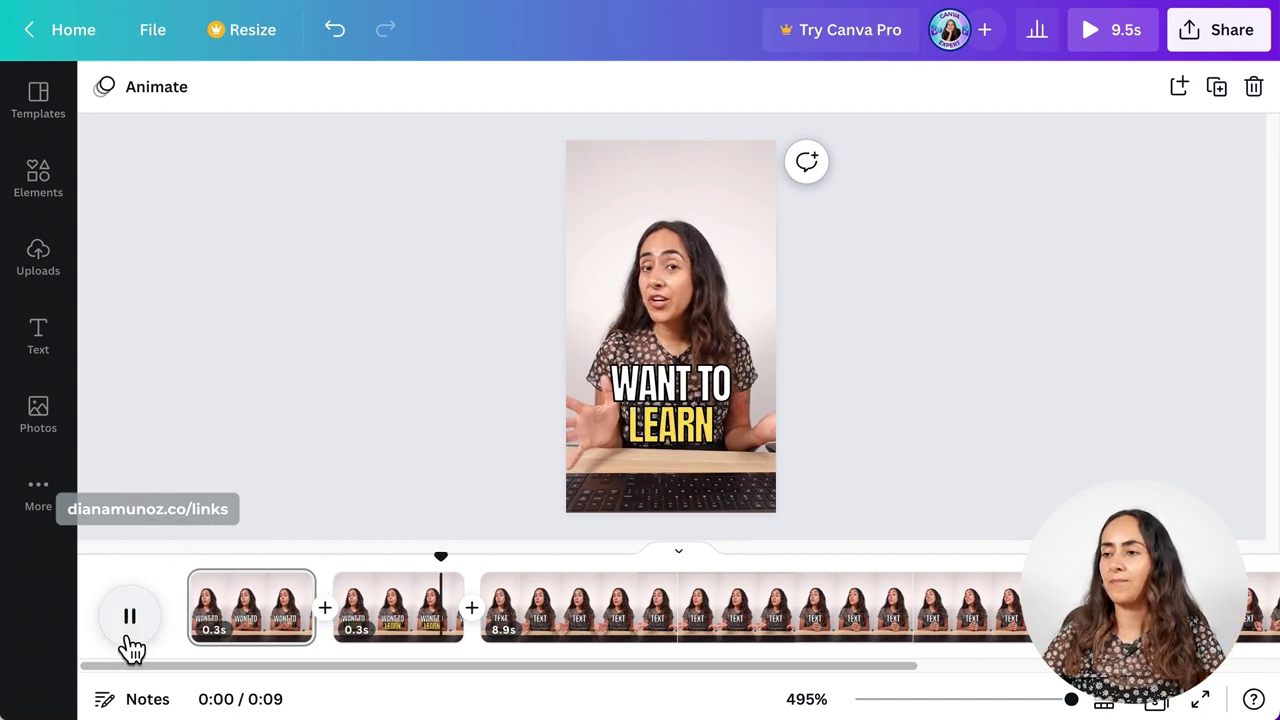
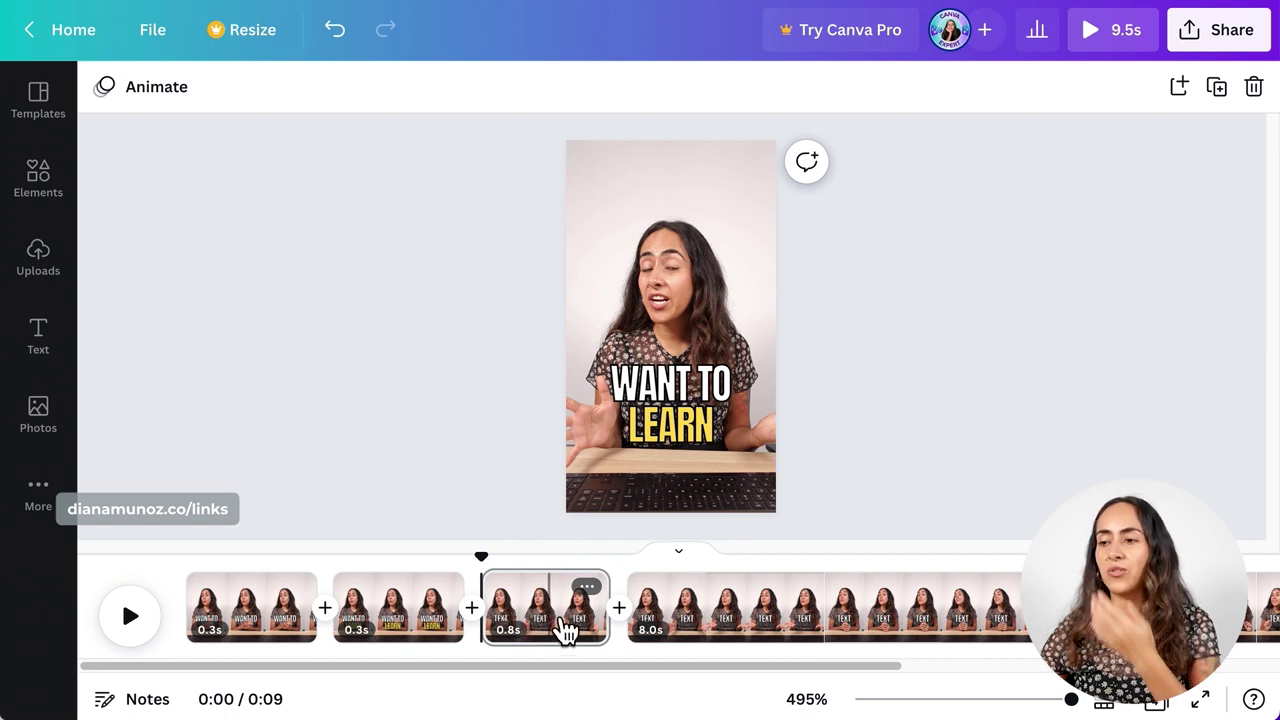
Step: Play the third page, split it at about 0.3 s where the phrase changes, and preview the following page
key(space)
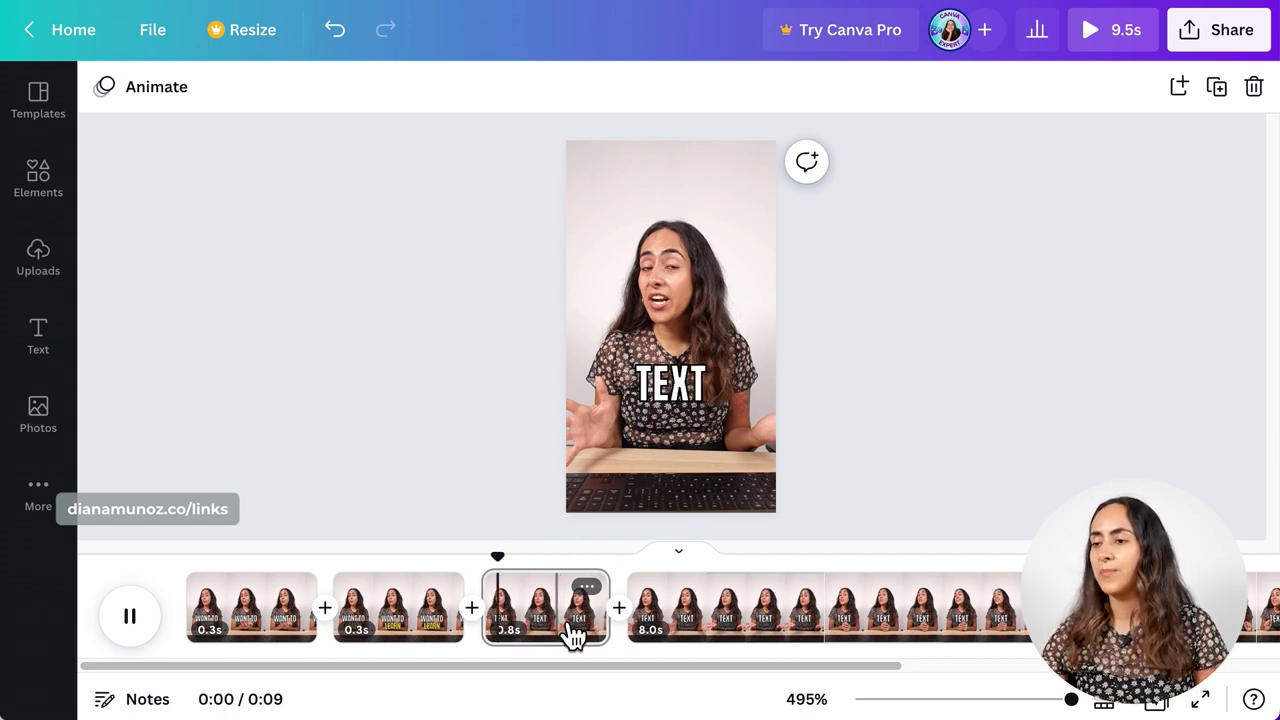
click(534, 576)
right_click(531, 591)
click(543, 490)
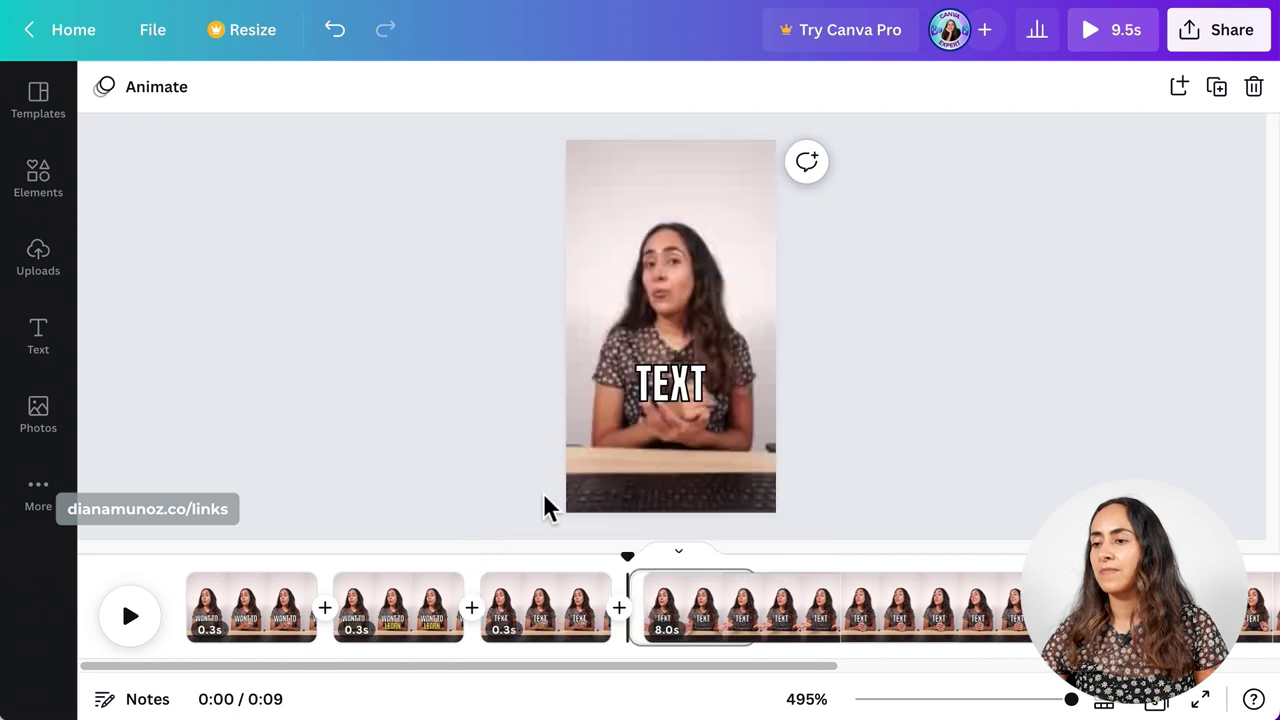
click(152, 628)
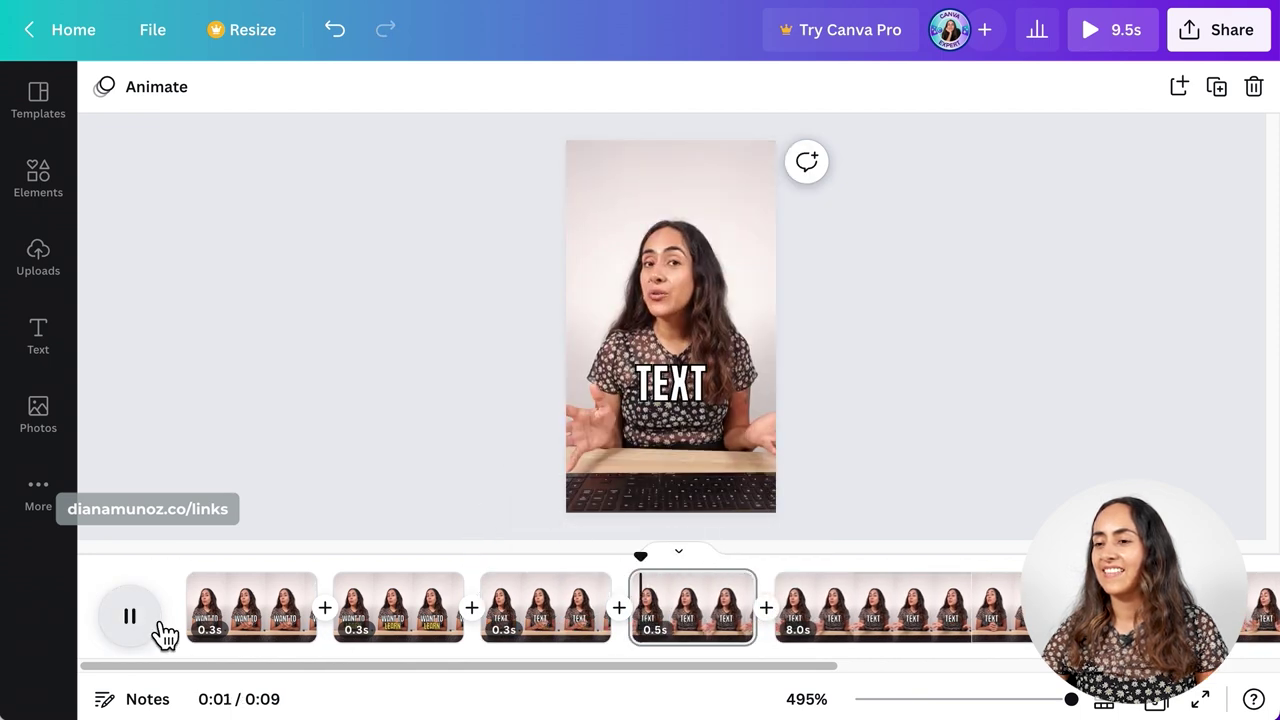
click(152, 628)
Step: Delete the "TEXT" placeholder from the third and fourth pages
drag(711, 556, 530, 558)
click(670, 383)
key(Delete)
click(711, 606)
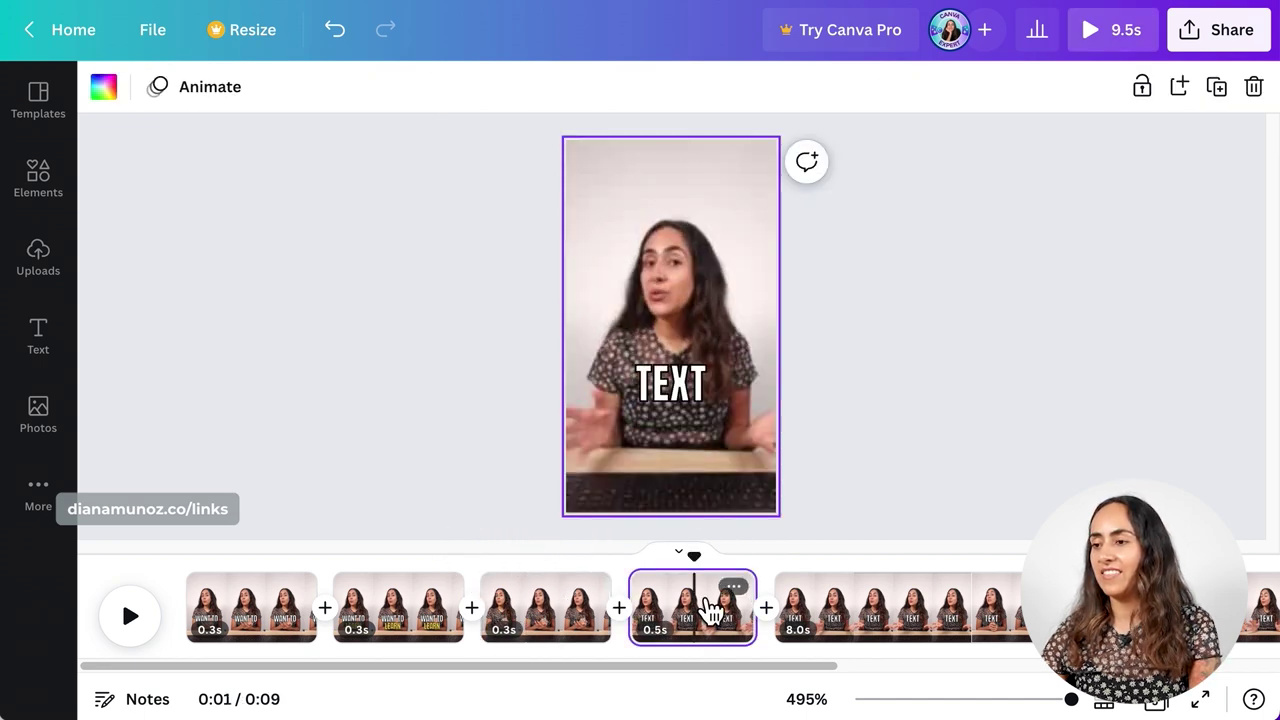
click(669, 386)
key(Delete)
Step: Copy the "WANT TO" and "LEARN" captions together from the second page onto the fourth page
click(428, 601)
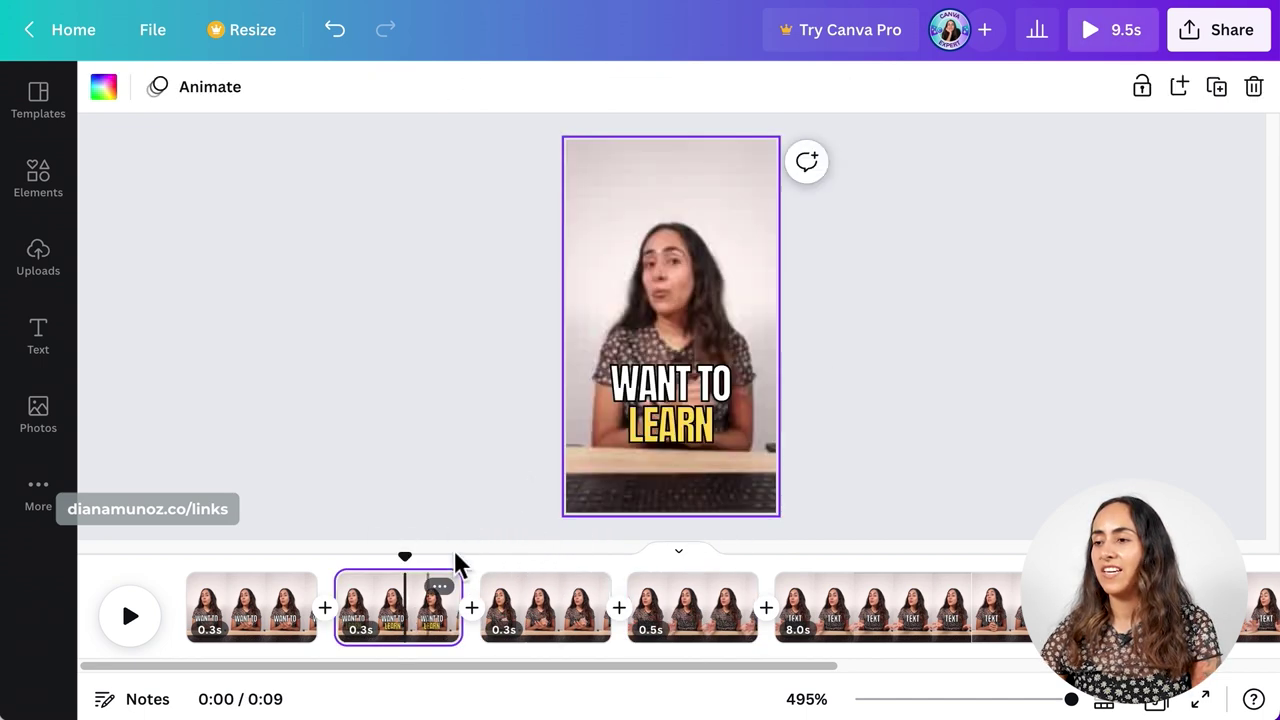
drag(881, 335, 670, 452)
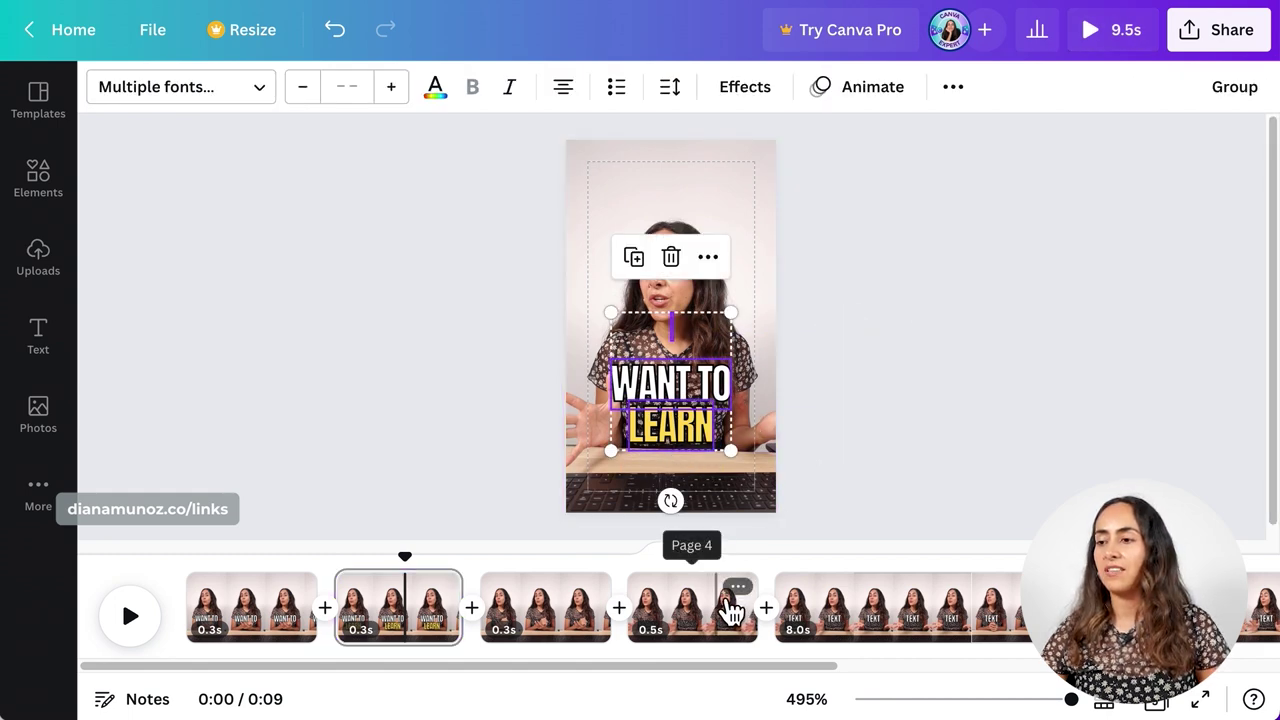
click(688, 608)
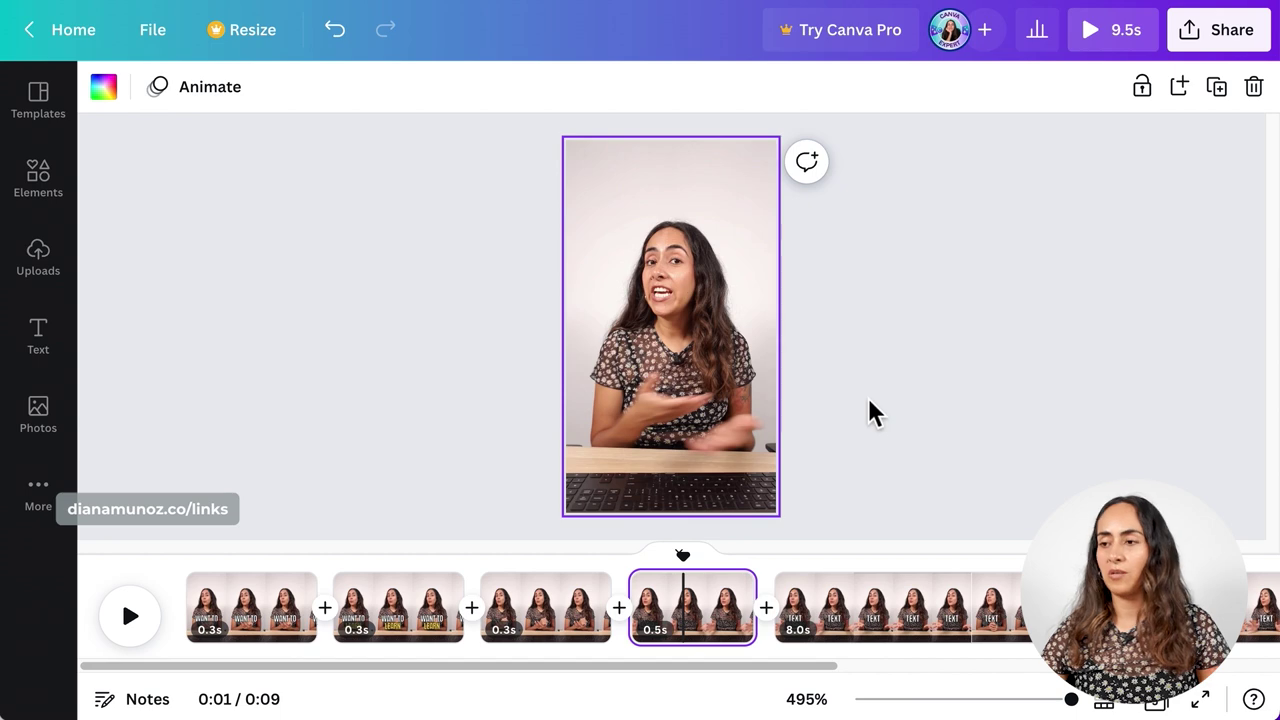
key(ctrl+v)
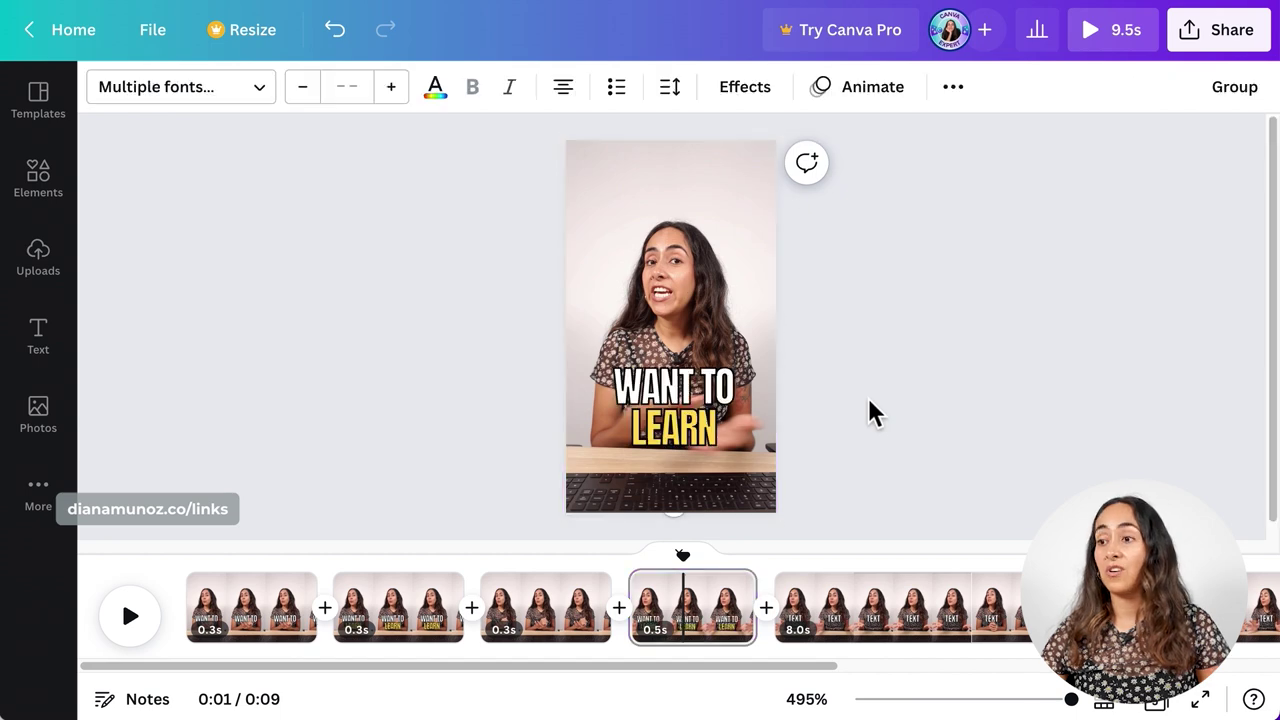
Step: Copy the "WANT TO" caption onto the third page and use it to replace the "TEXT" placeholder on the 8.0 s page
click(630, 405)
click(540, 606)
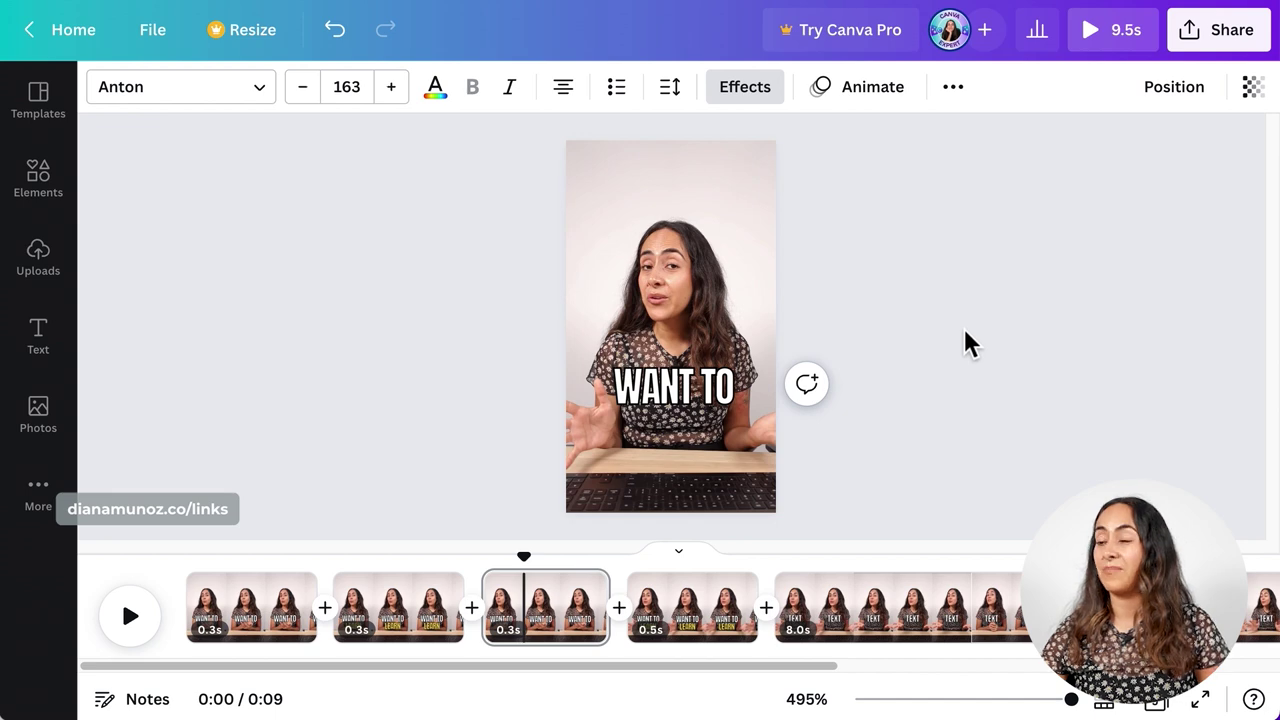
click(968, 628)
click(703, 397)
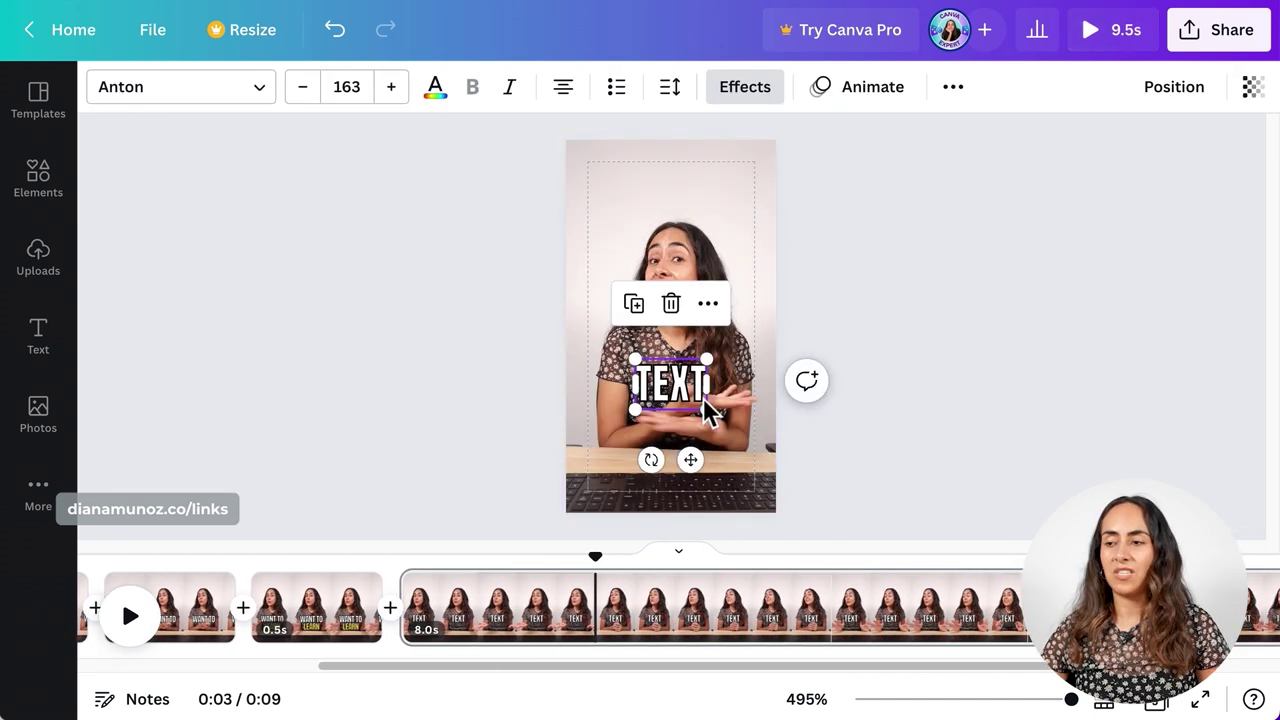
key(Delete)
key(ctrl+v)
Step: Play the video from the third page into the fourth to hear the words spoken there
scroll(500, 592, left, 5)
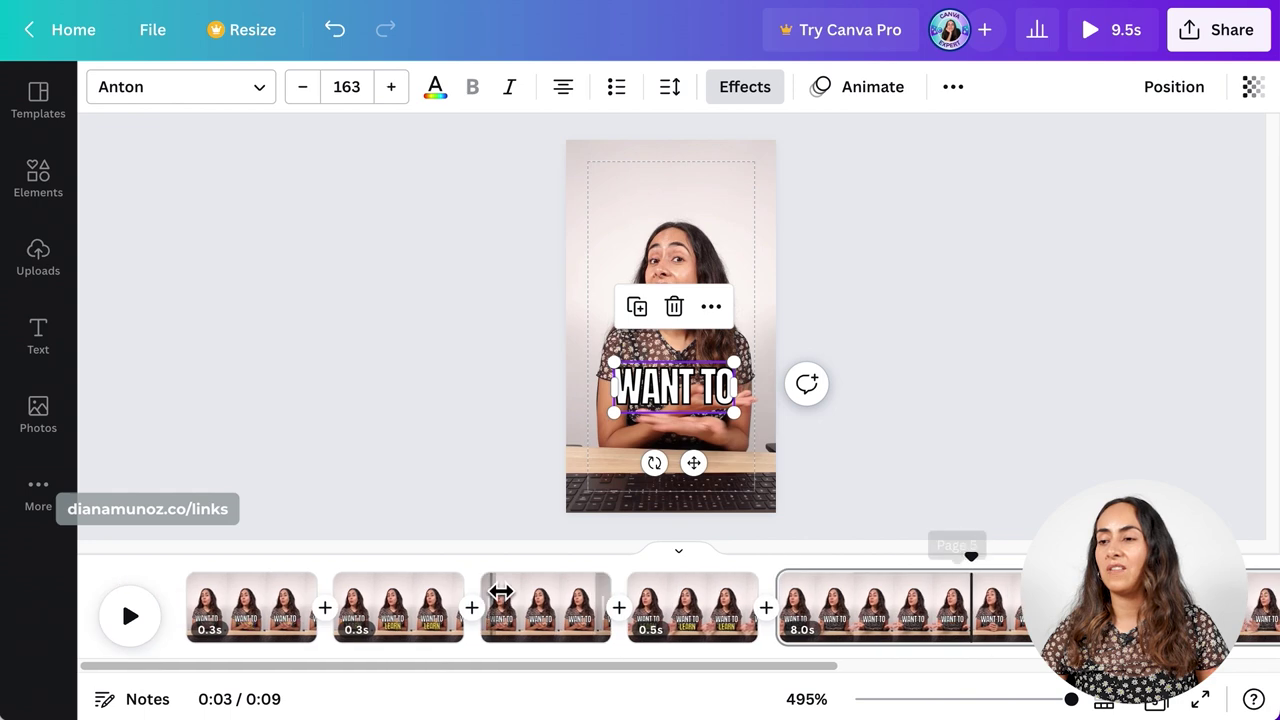
scroll(500, 592, right, 1)
click(503, 603)
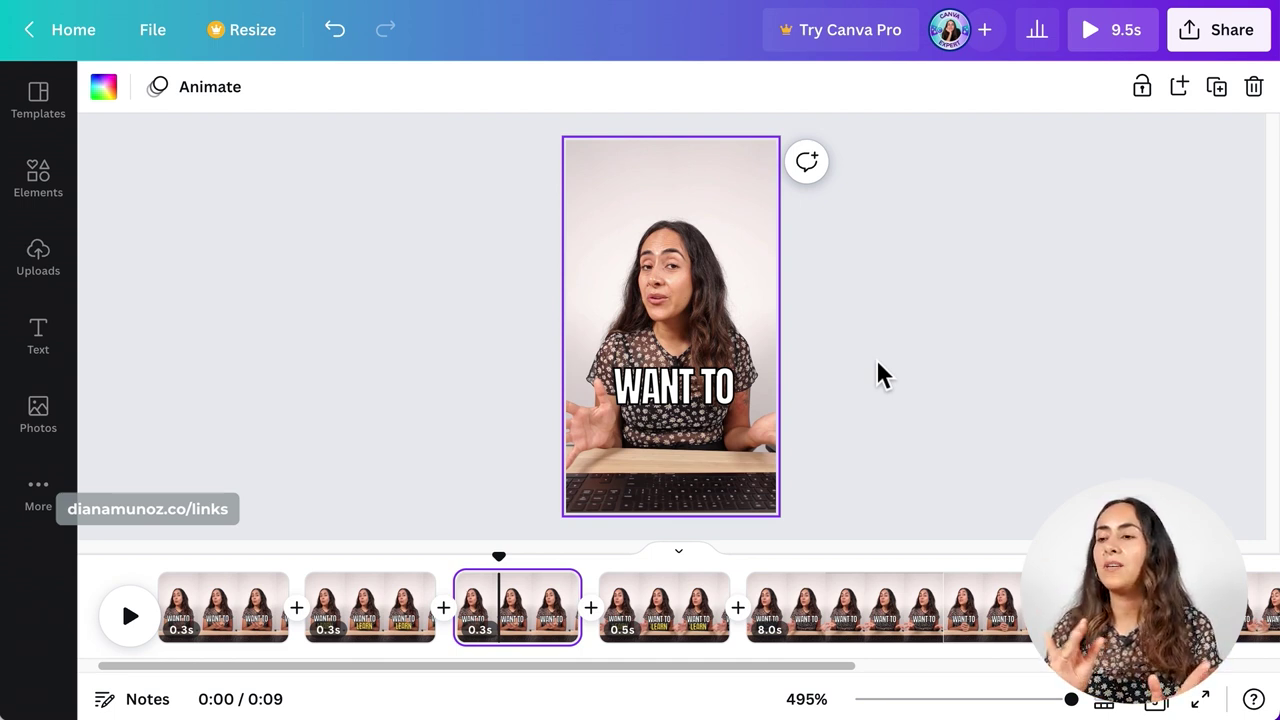
click(740, 385)
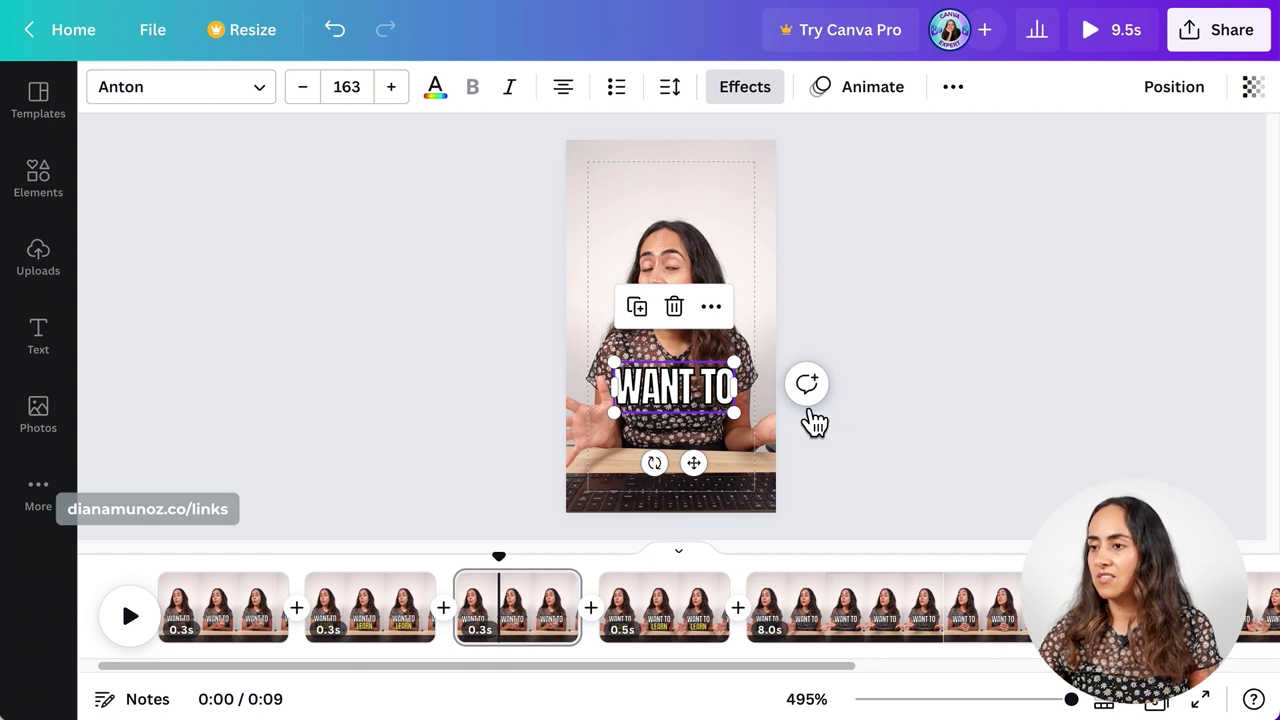
click(503, 562)
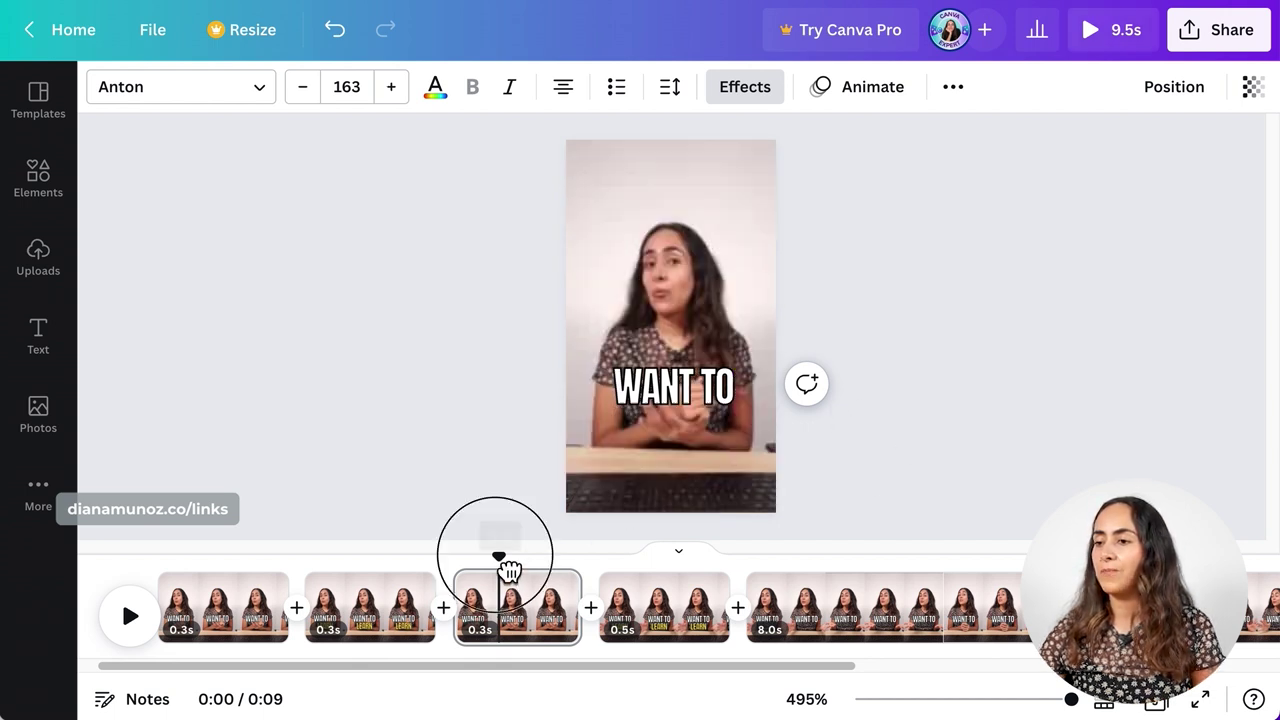
key(space)
click(530, 523)
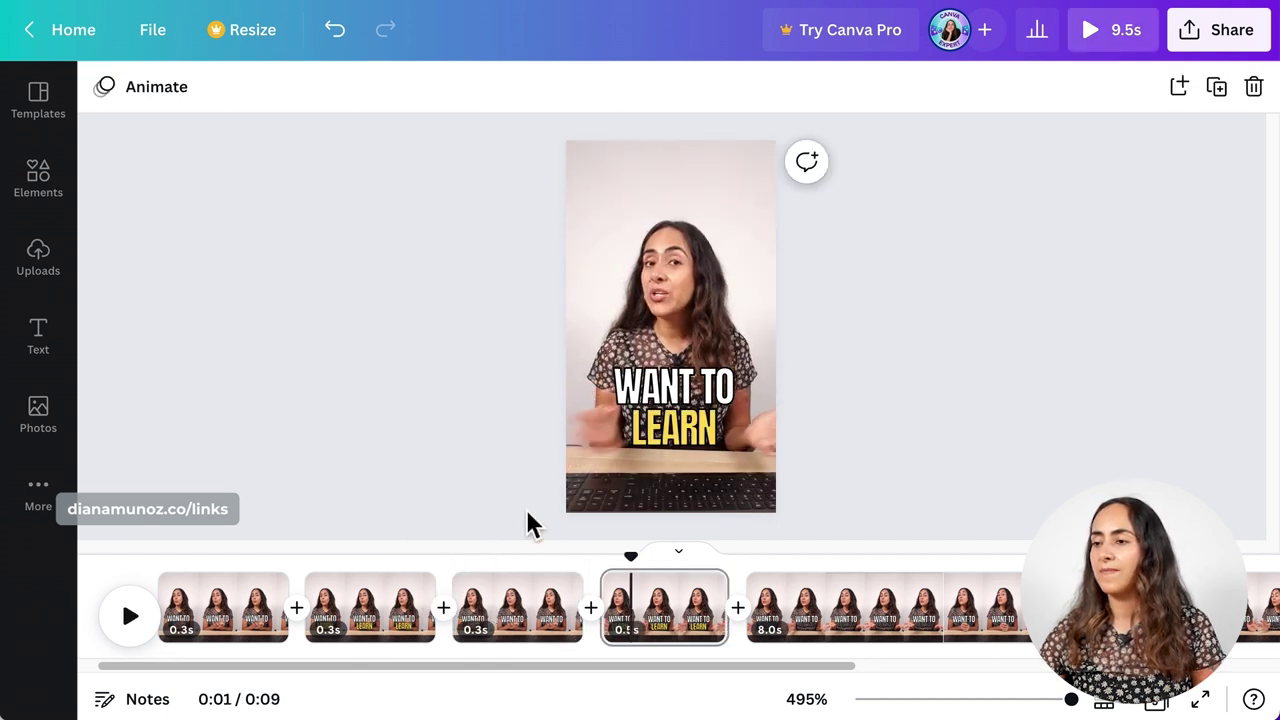
Step: Replace the third page's "WANT TO" caption with "HOW TO"
click(483, 592)
click(640, 395)
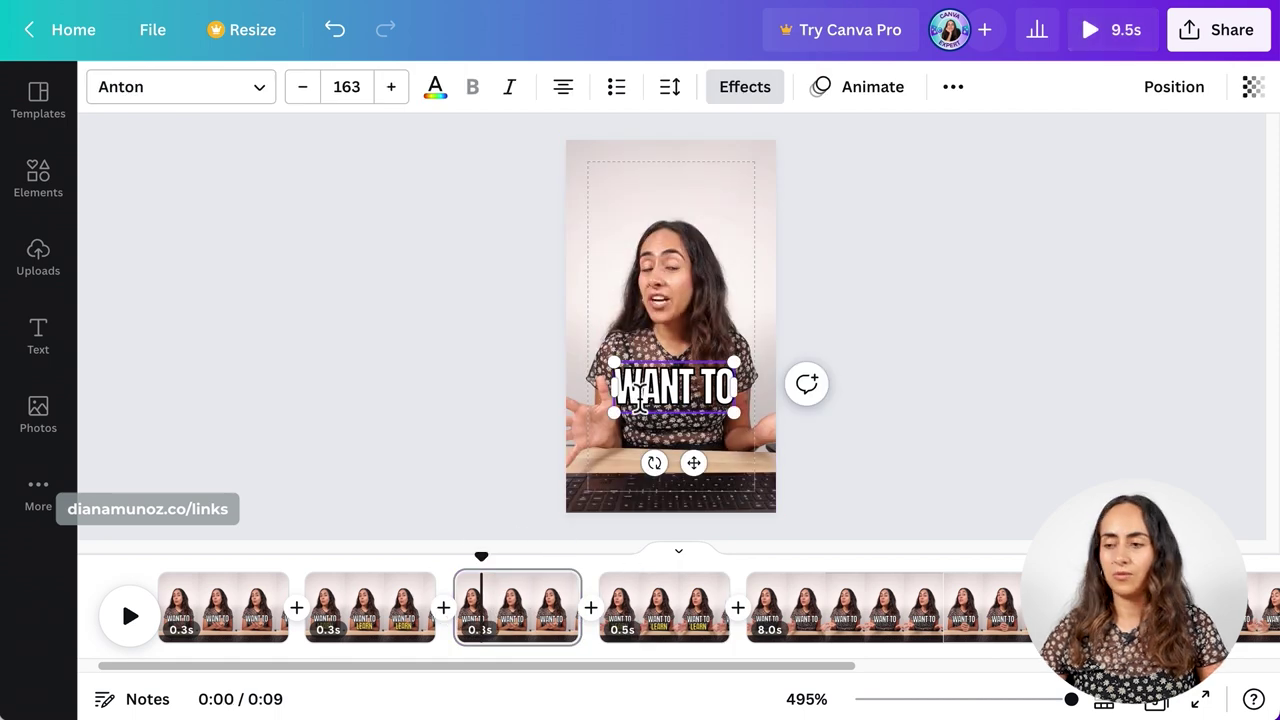
click(640, 395)
text(HOW TO)
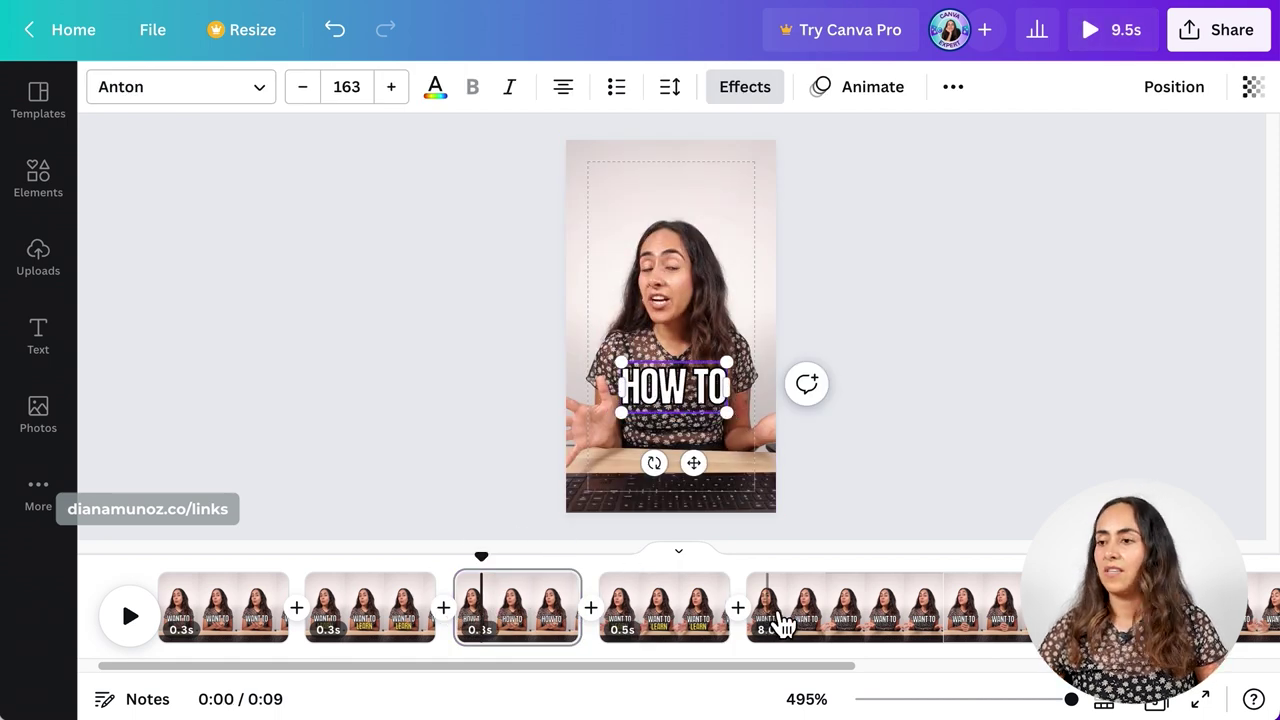
Step: Change the fourth page's white caption to "HOW TO" and its yellow caption to "CREATE"
click(680, 615)
double_click(717, 388)
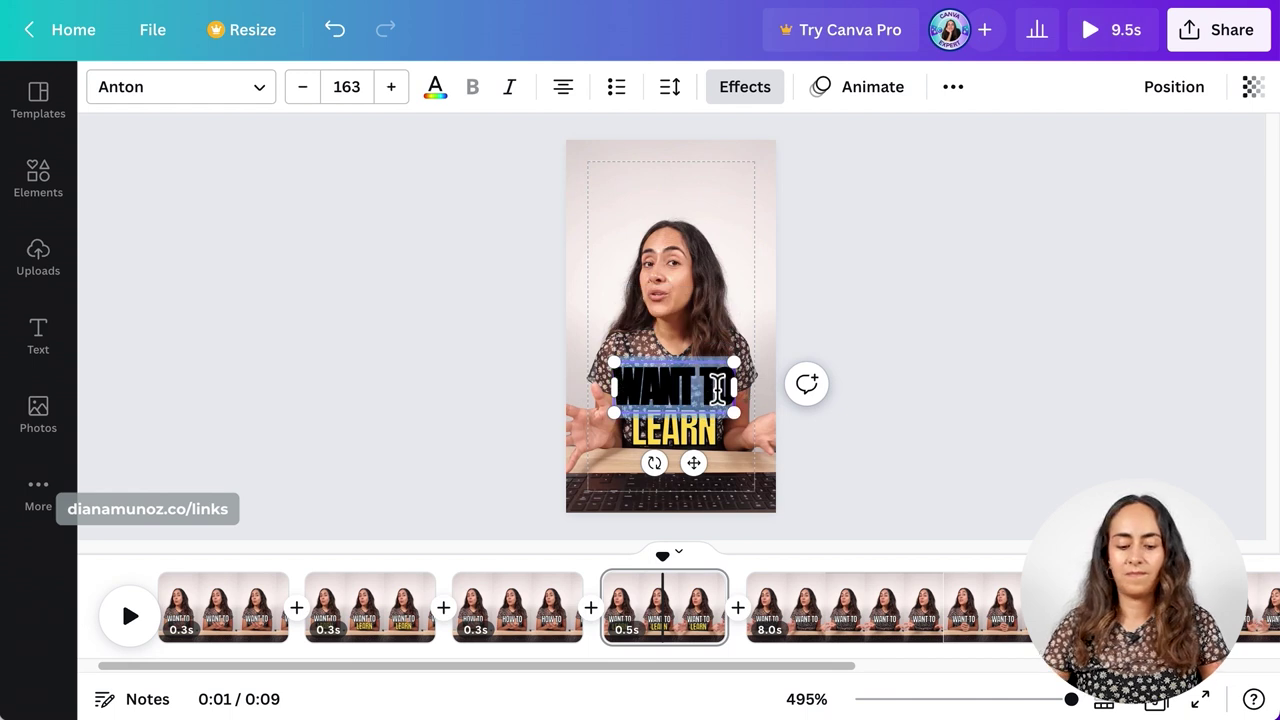
text(HOW TO)
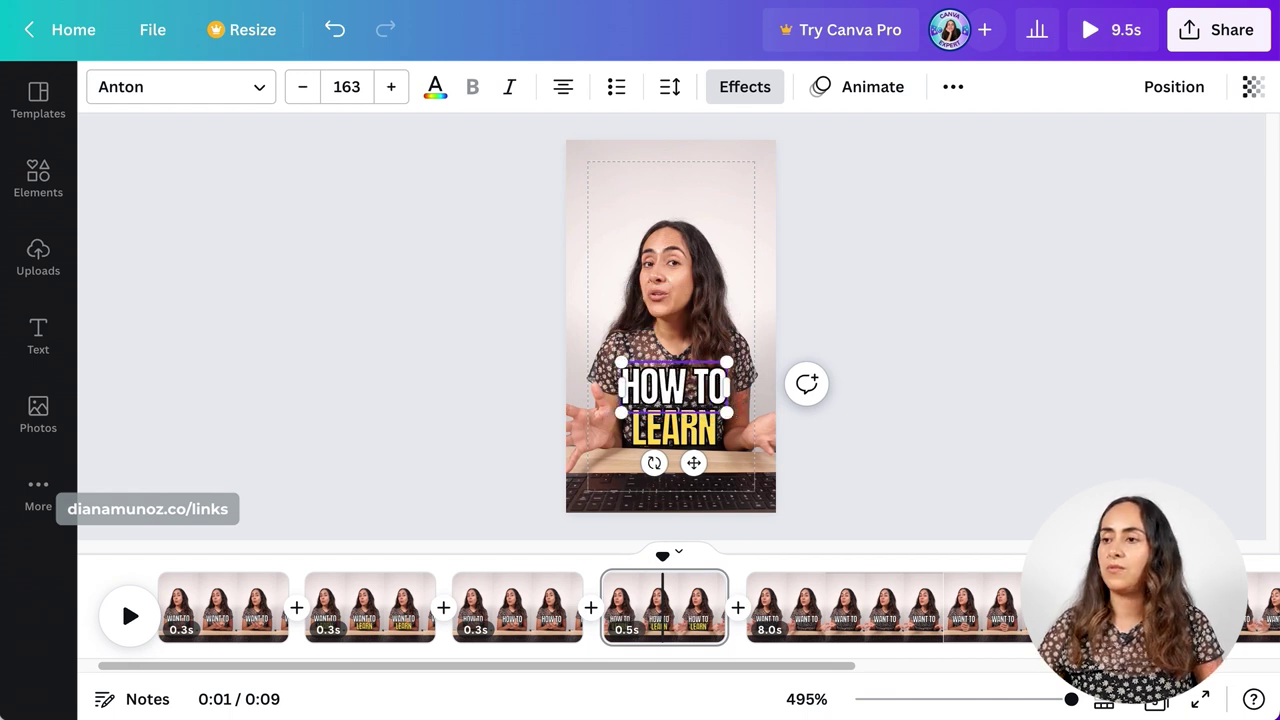
click(695, 430)
double_click(695, 430)
text(CREATE)
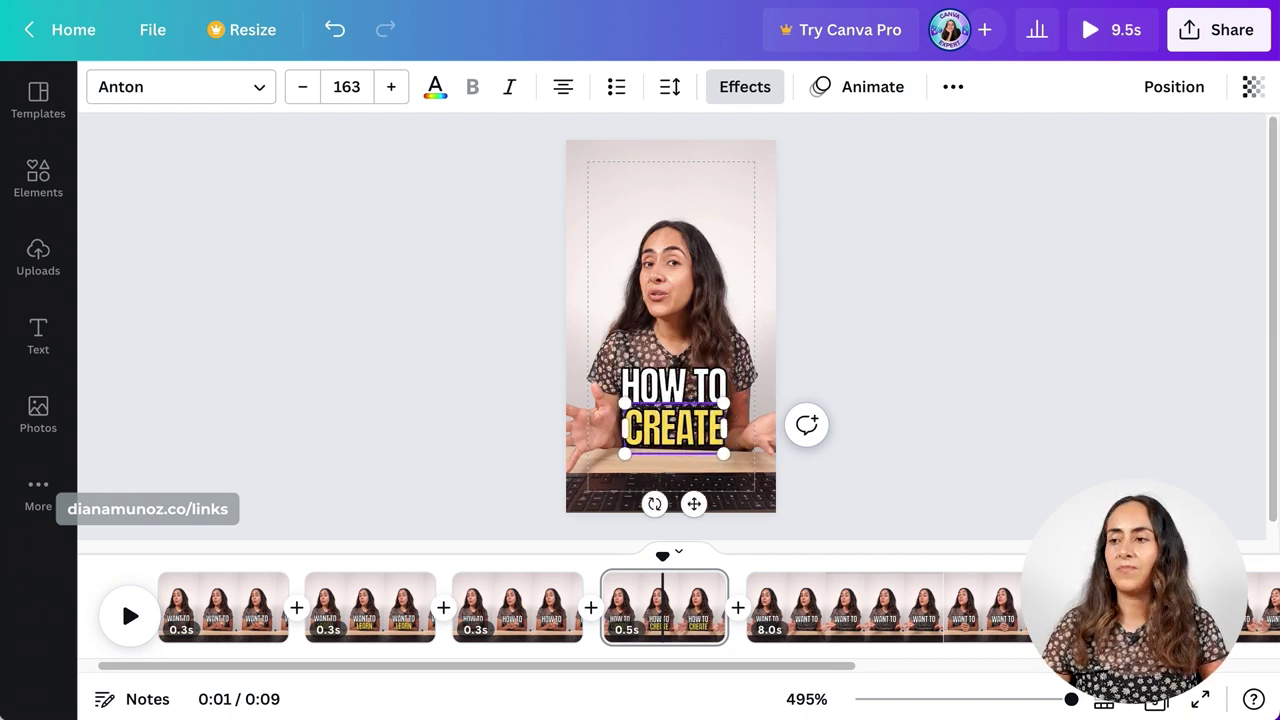
Step: Tilt the "CREATE" caption slightly upward, enlarge it to font size 186 and position it just below "HOW TO"
drag(654, 503, 678, 518)
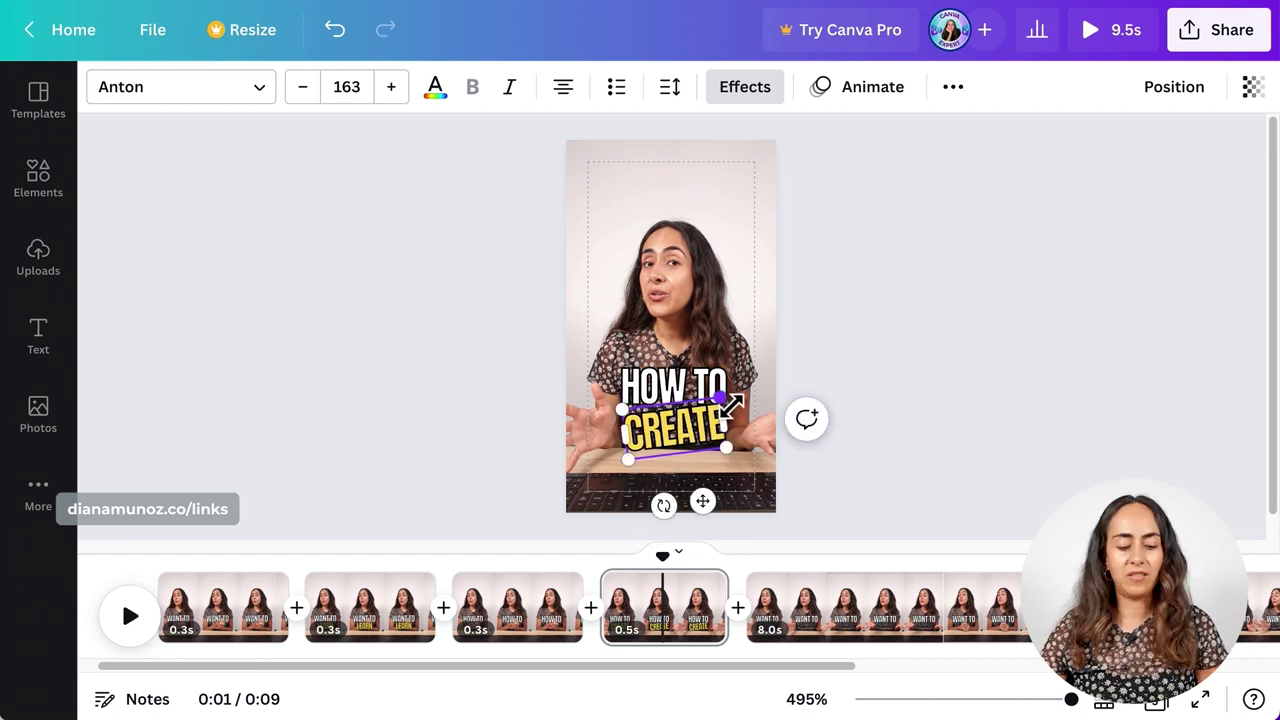
mouse_move(733, 403)
mouse_down()
mouse_move(752, 392)
mouse_move(741, 404)
mouse_up()
drag(709, 509, 715, 519)
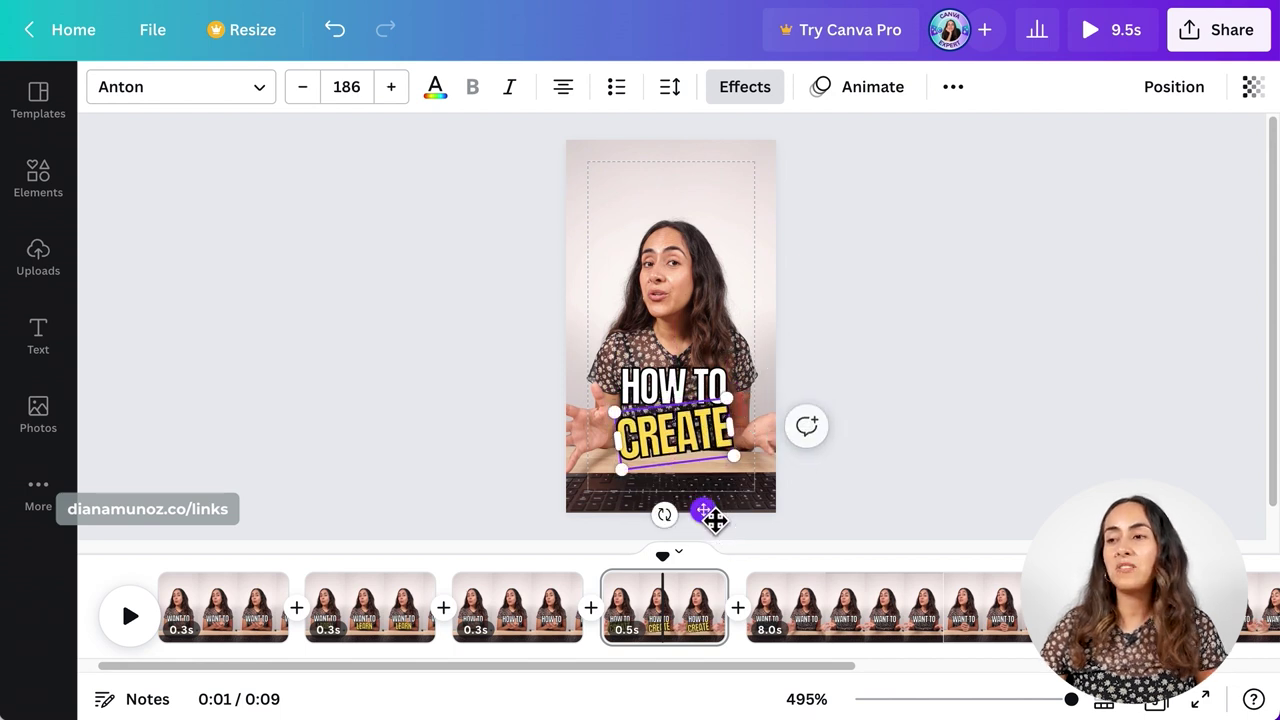
Step: Change the Splice effect color of the "CREATE" caption to bright green
click(760, 100)
scroll(445, 632, down, 2)
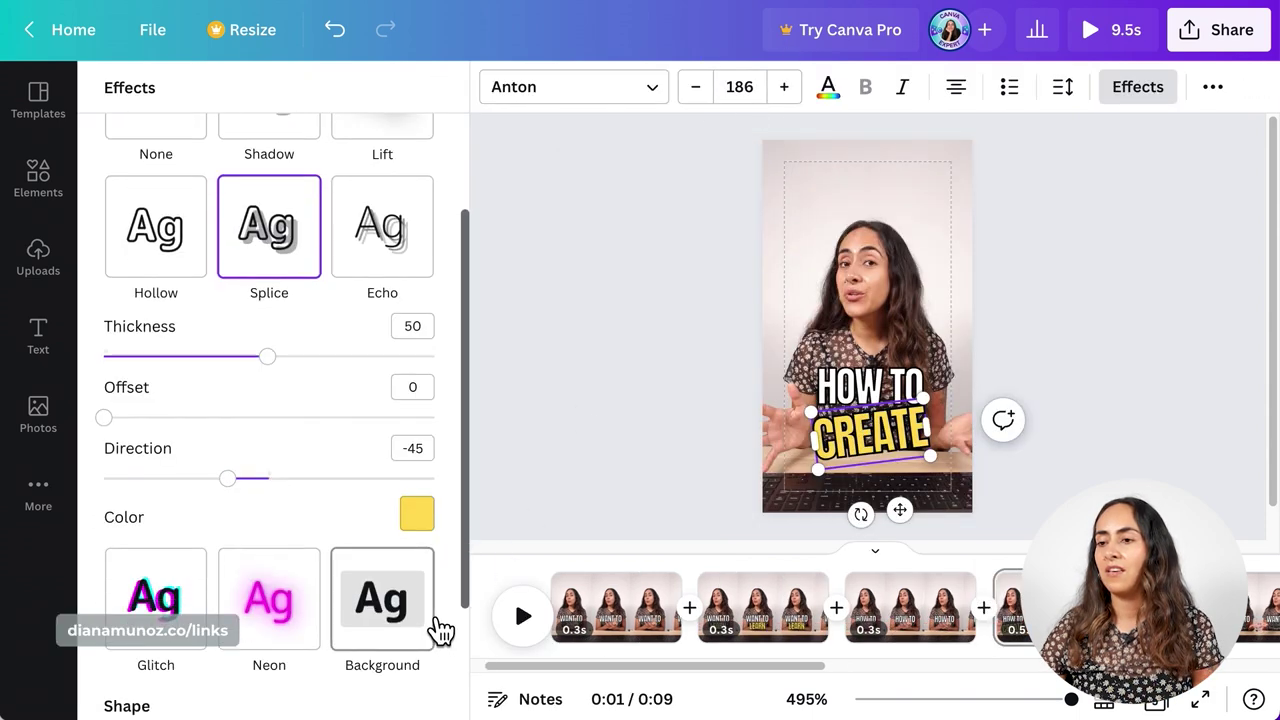
click(420, 522)
scroll(363, 429, down, 2)
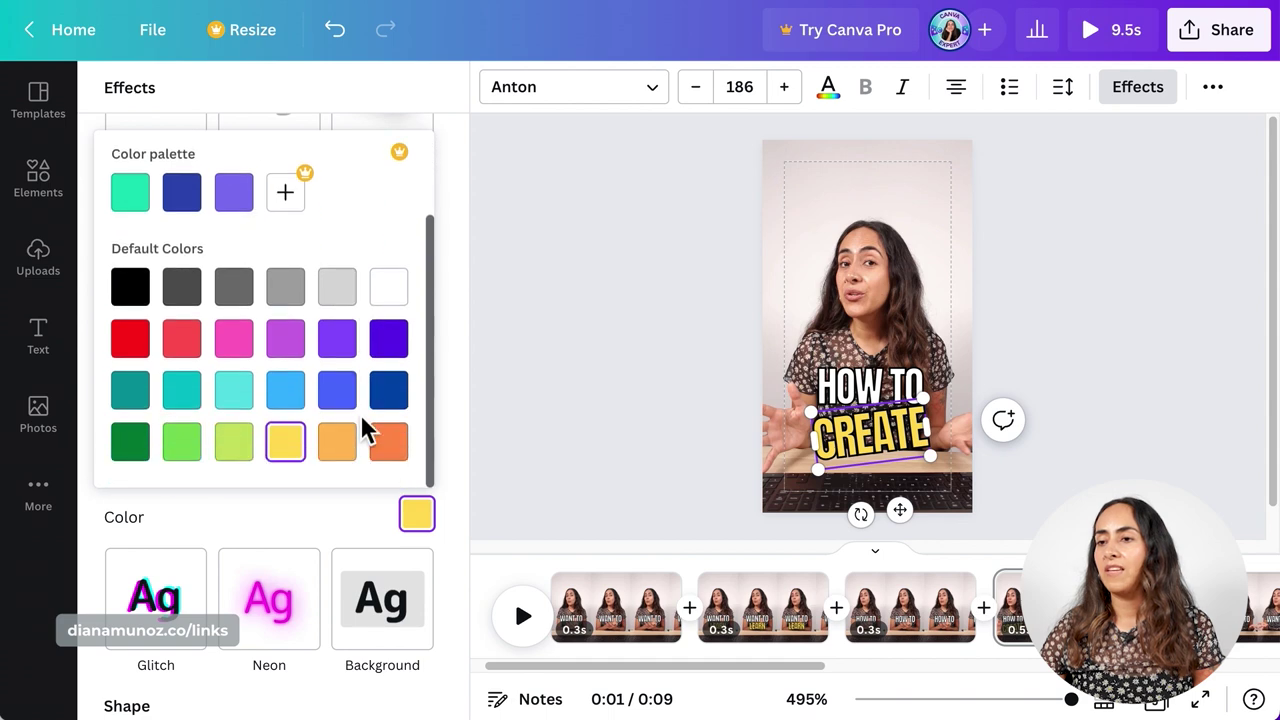
click(192, 458)
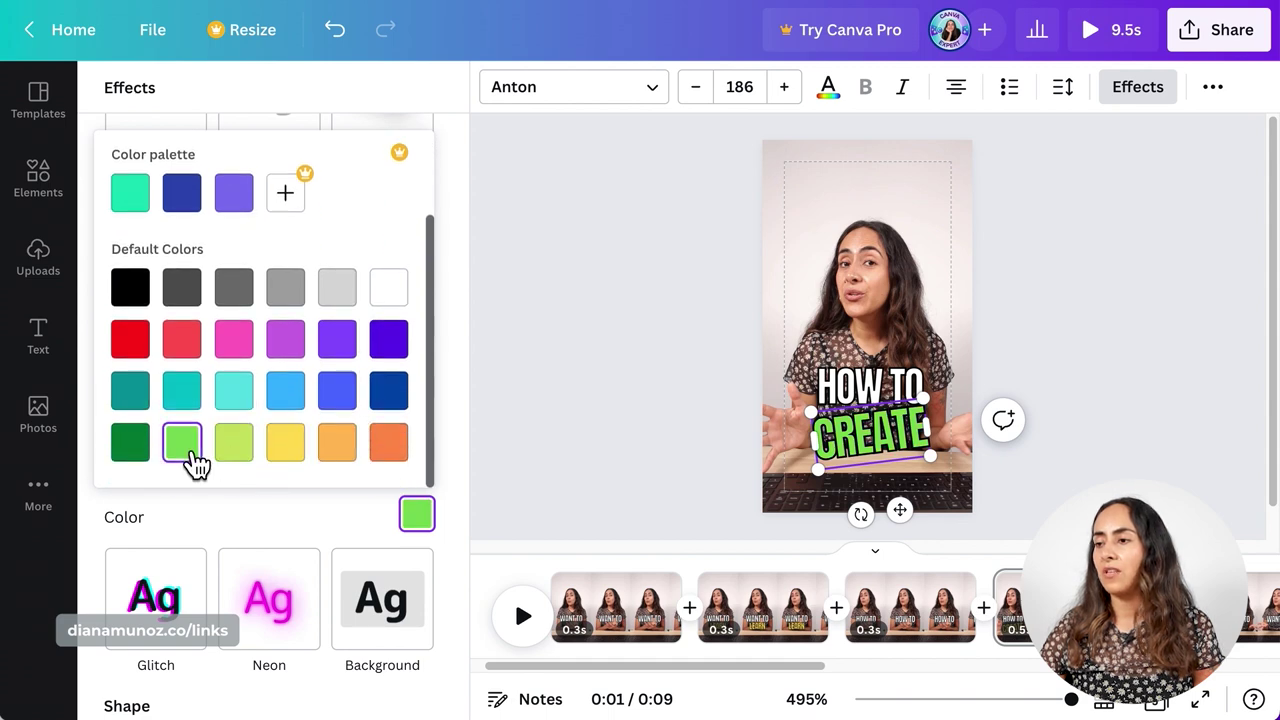
click(614, 248)
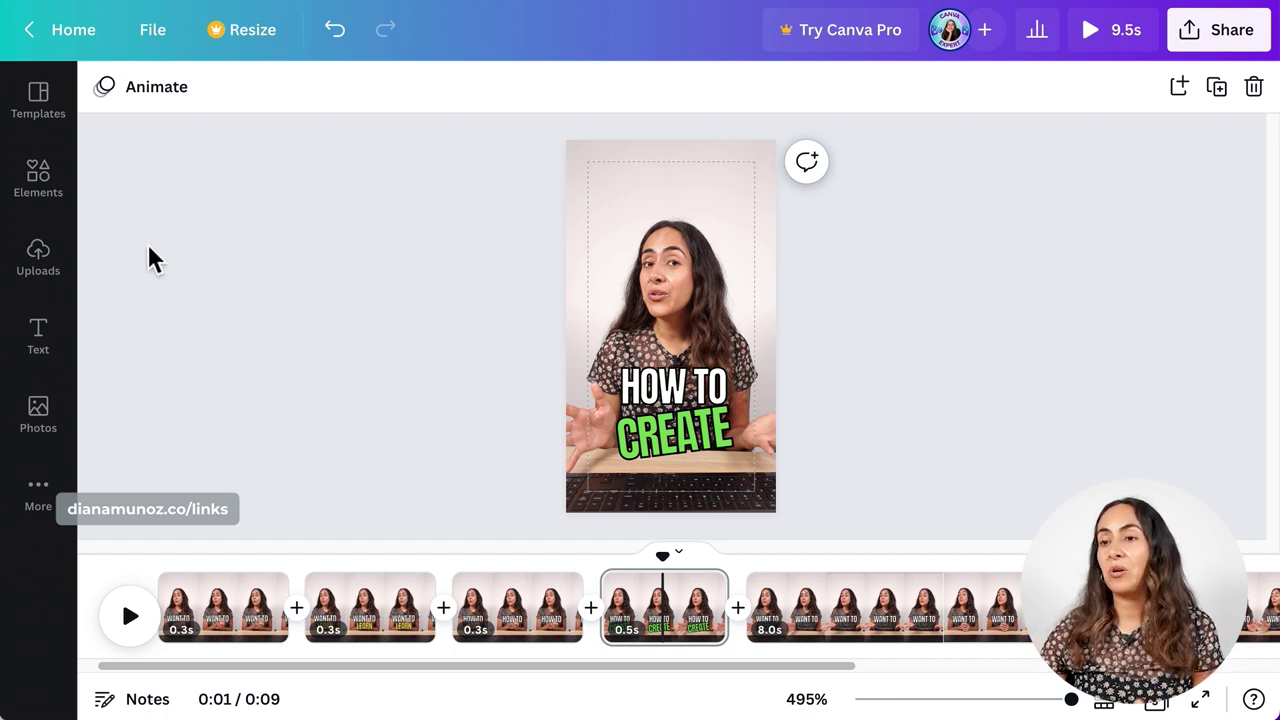
Step: Search the elements for "sparkle" and add the yellow sparkles graphic to the fourth page
click(57, 188)
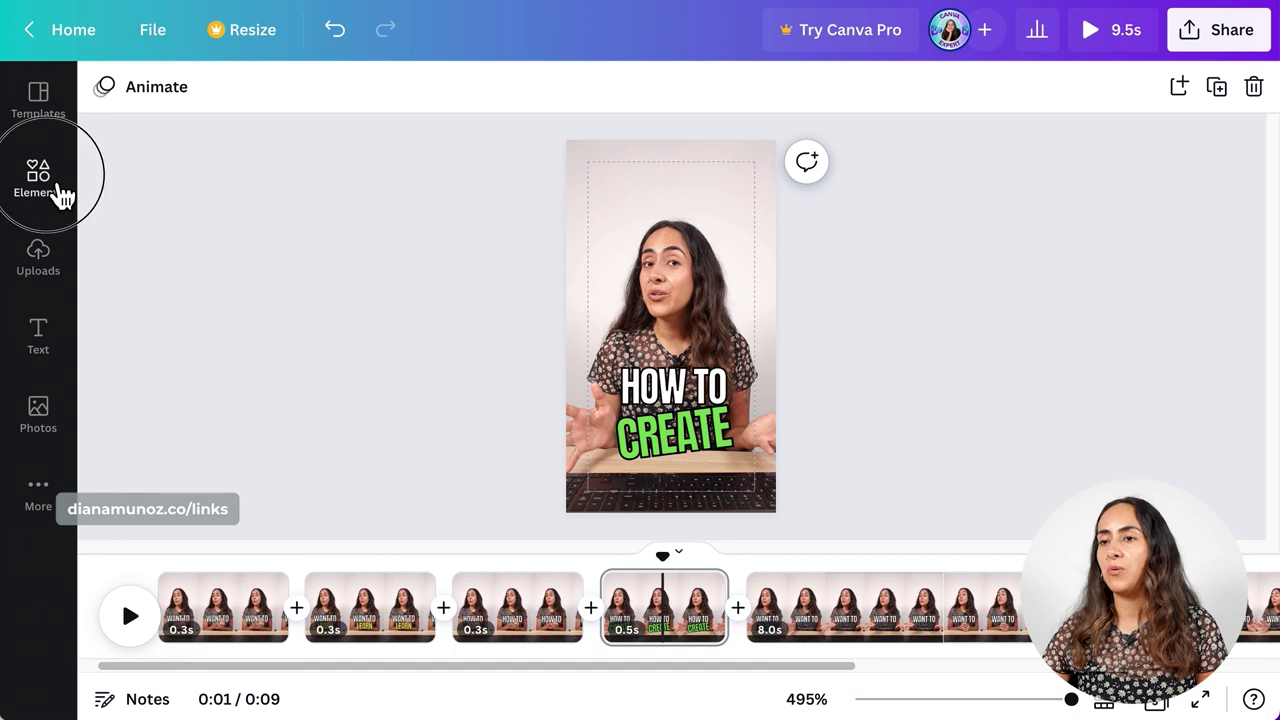
click(249, 99)
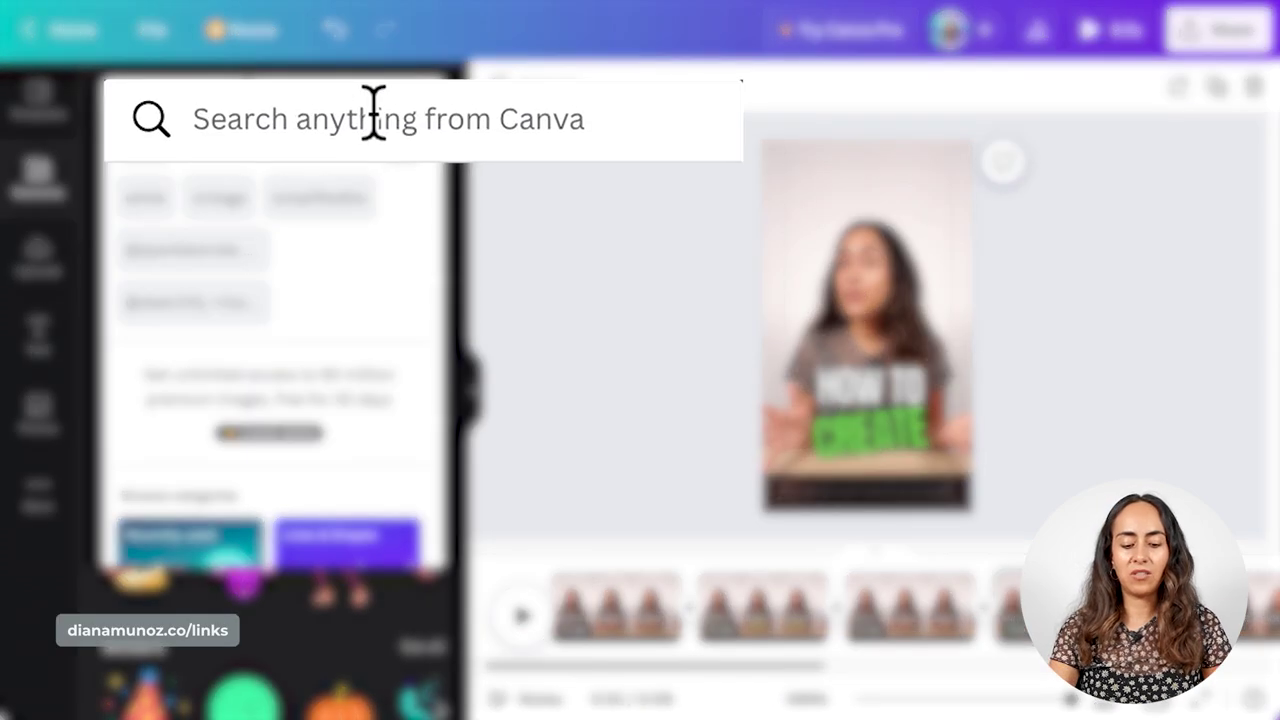
text(sparkle)
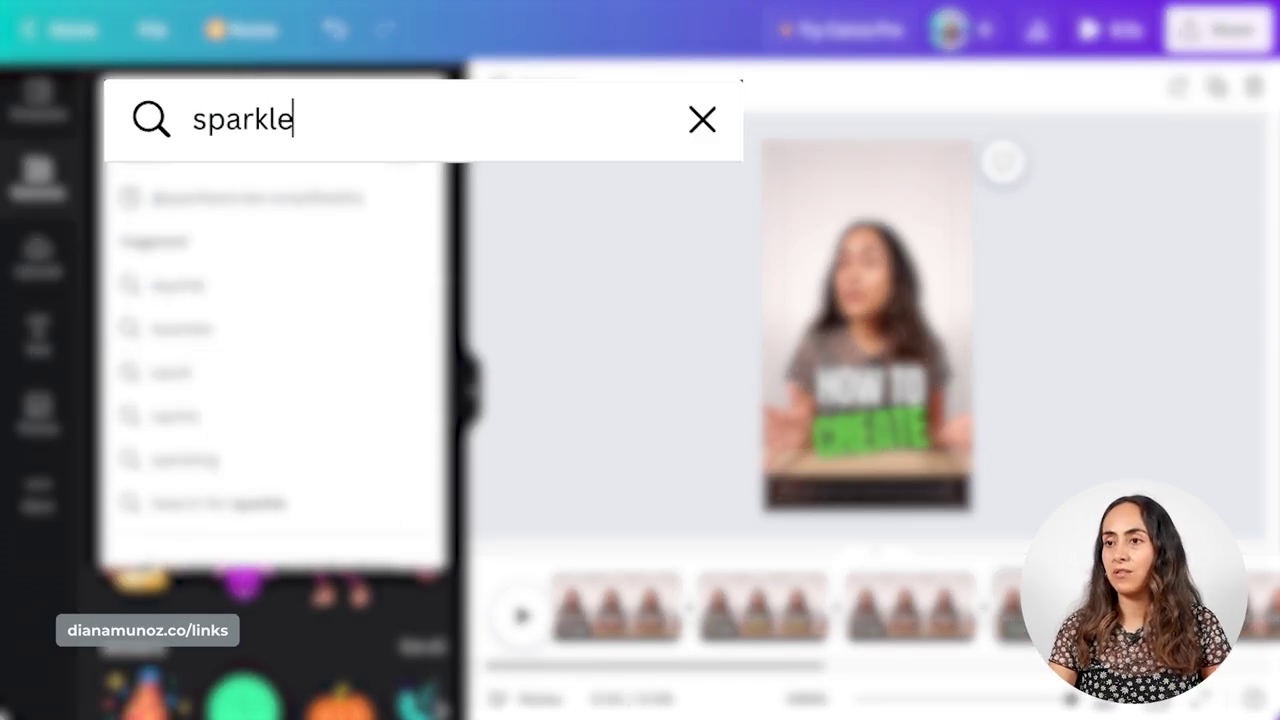
key(Return)
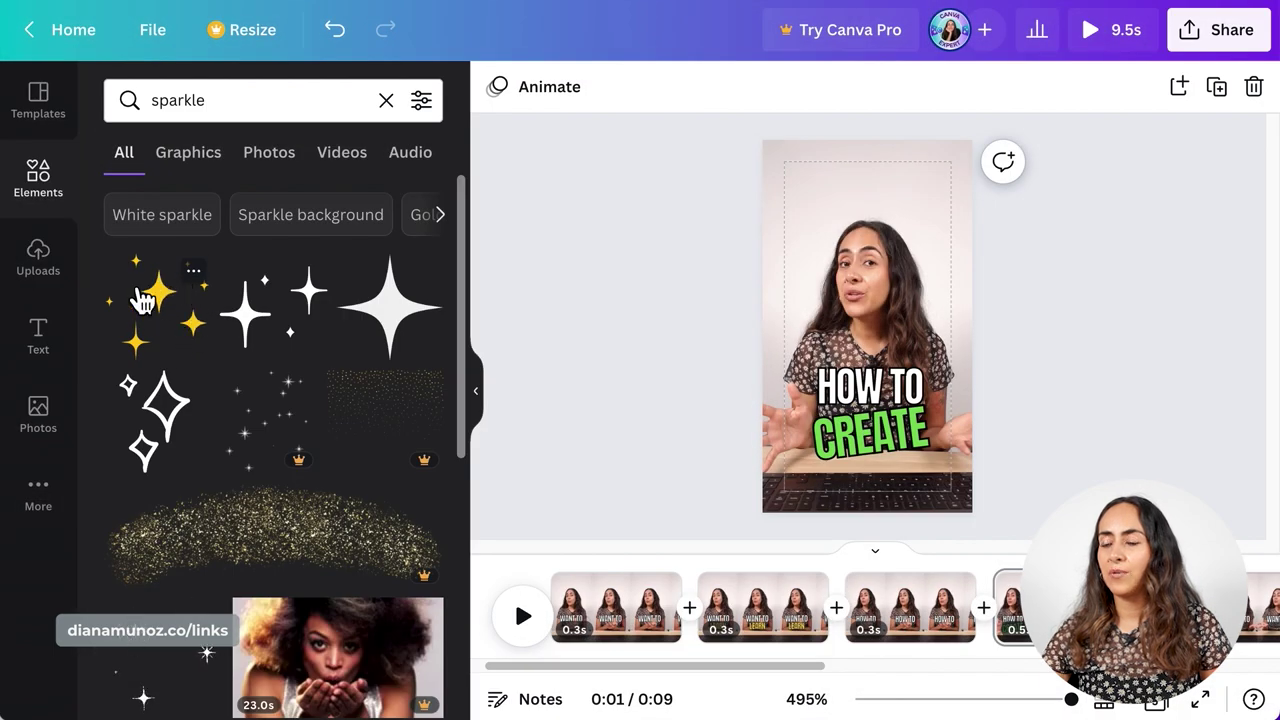
click(178, 323)
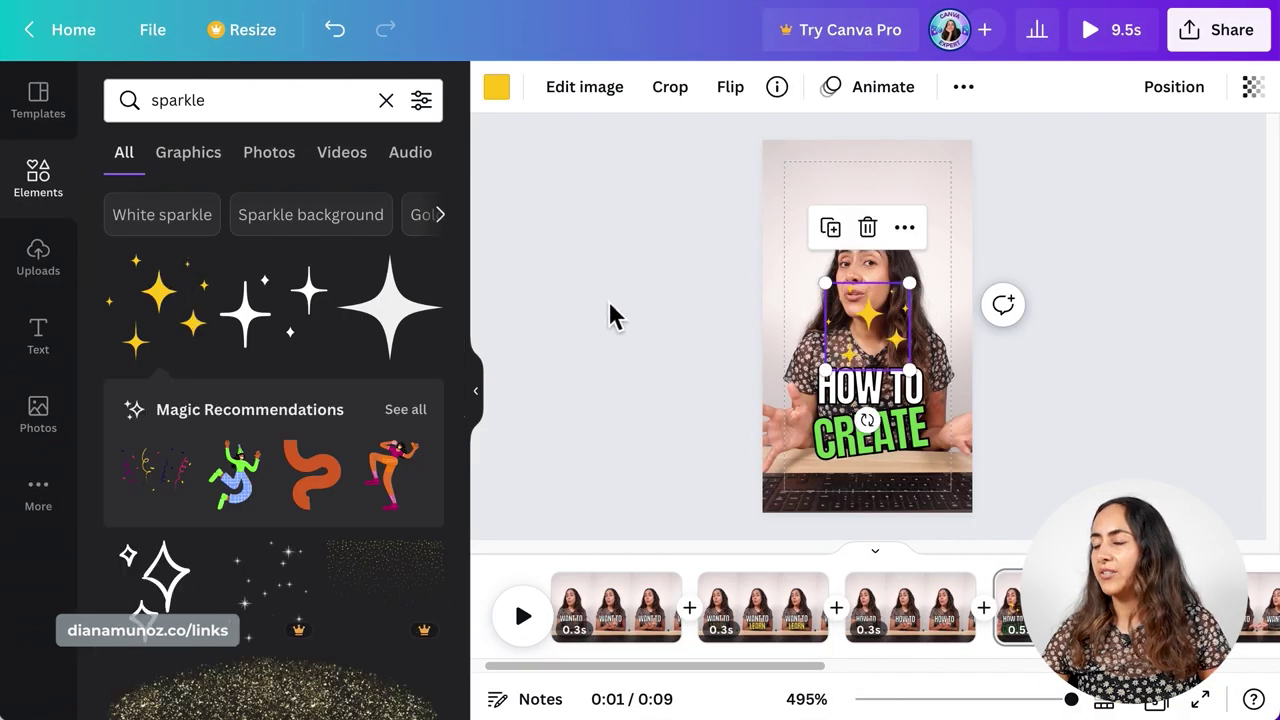
click(478, 395)
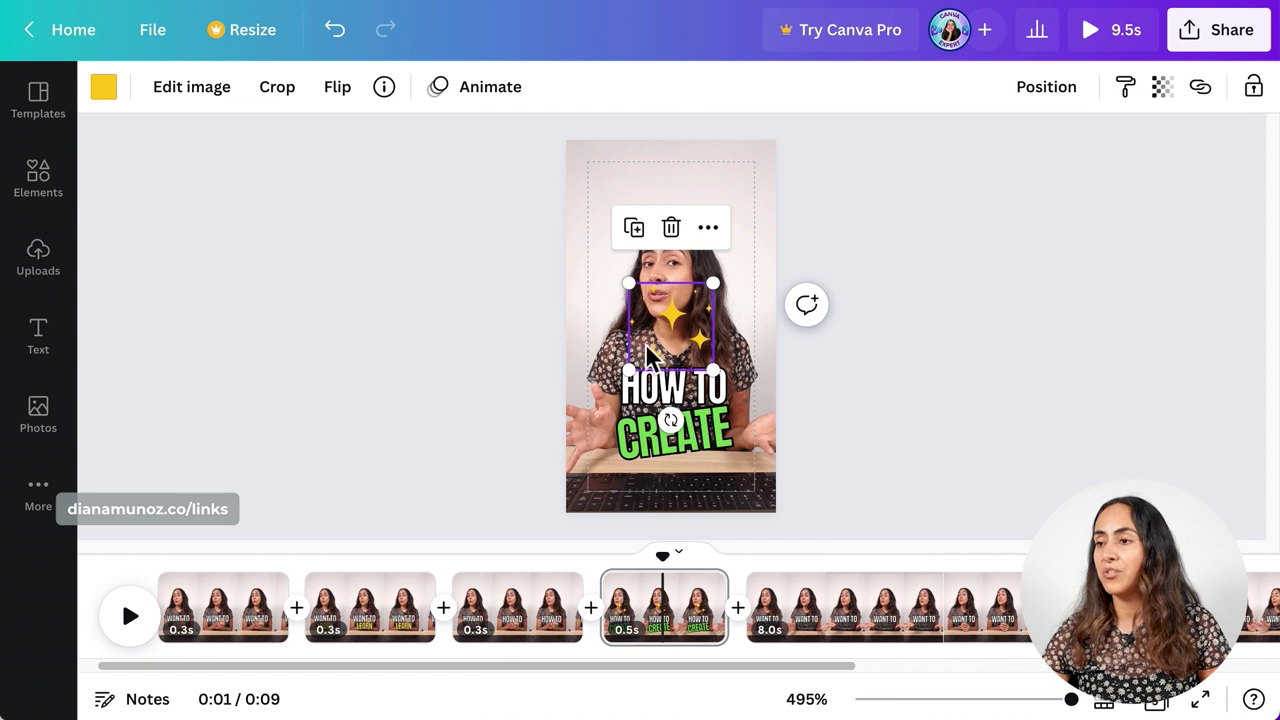
Step: Place the yellow sparkles graphic at the left side of the "HOW TO" caption, behind the text
drag(672, 330, 617, 387)
key(ctrl+z)
click(609, 374)
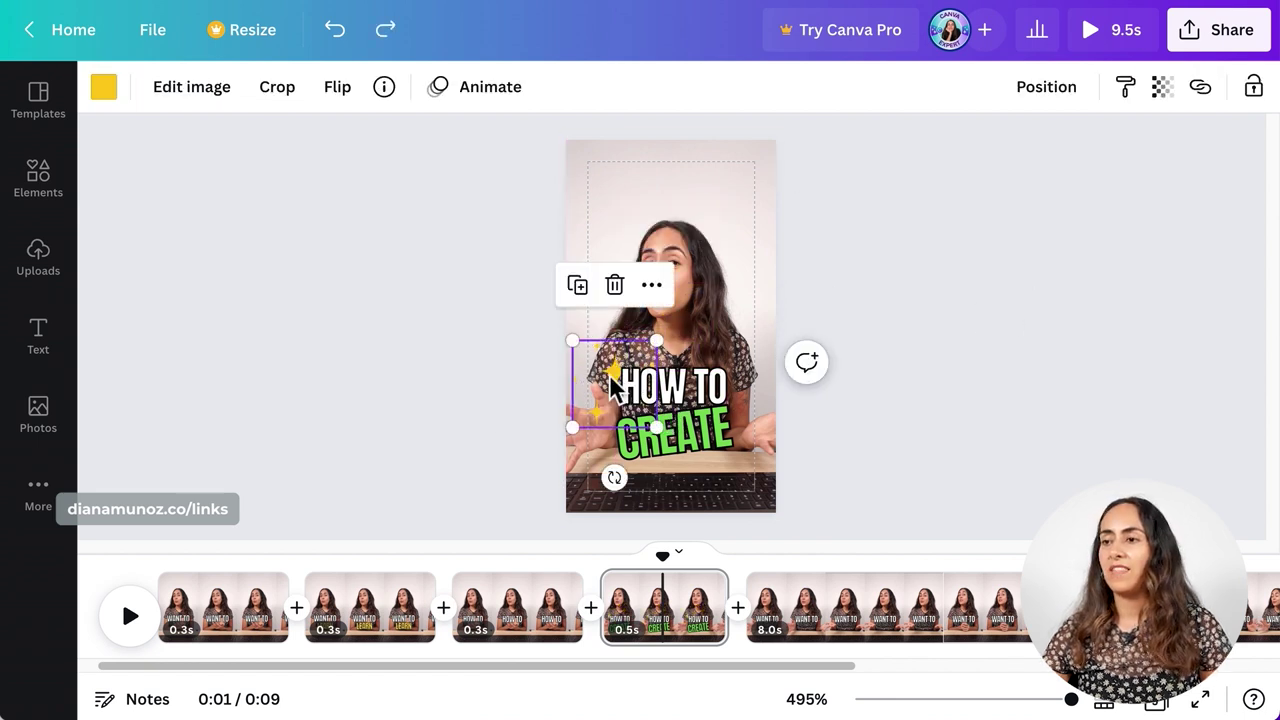
Step: Duplicate the sparkles graphic, move the copy to the right end of "CREATE" and send it to the back
click(587, 297)
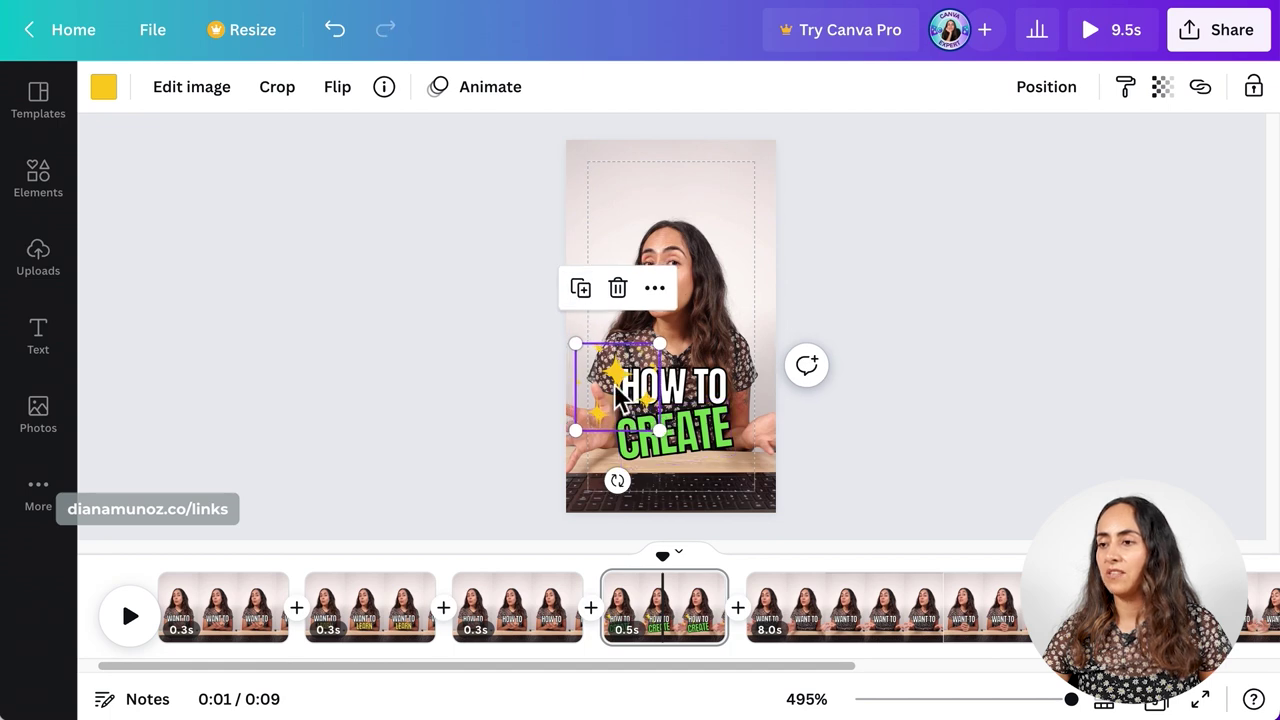
drag(617, 398, 720, 438)
right_click(720, 438)
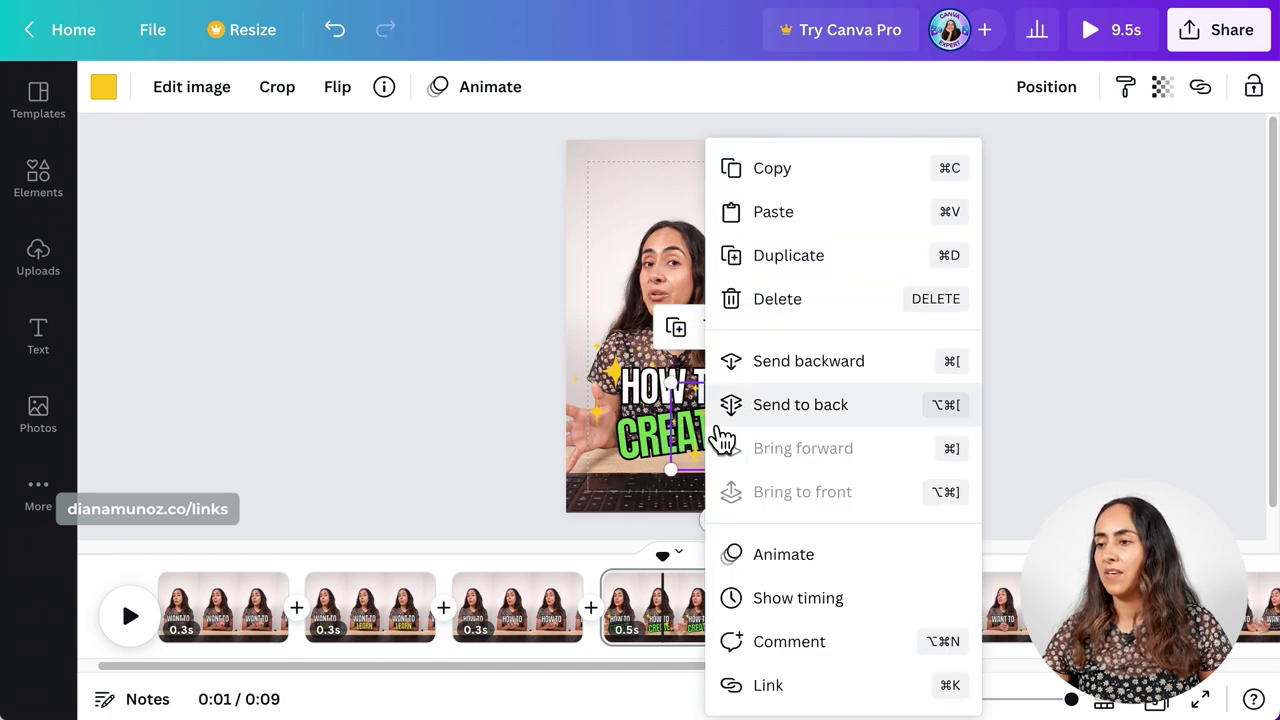
click(849, 406)
click(1016, 373)
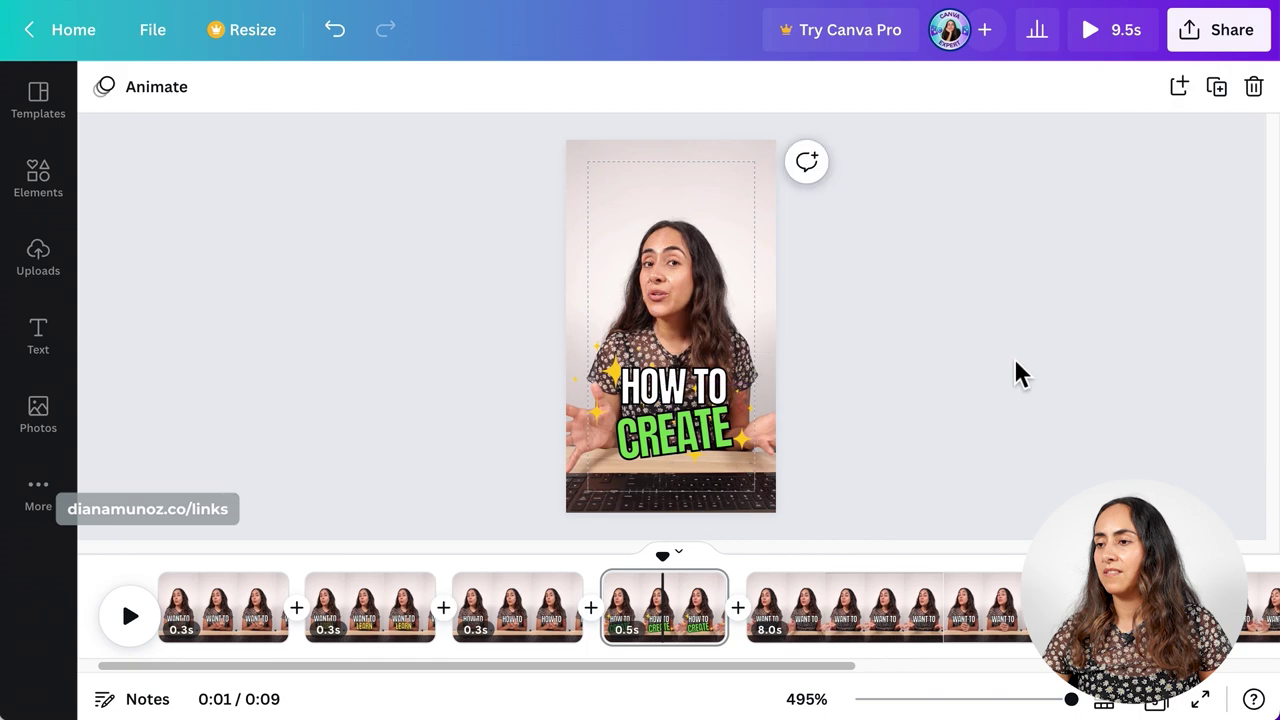
Step: Fine-tune the position of the duplicated sparkles beside the right end of the "CREATE" caption
click(748, 466)
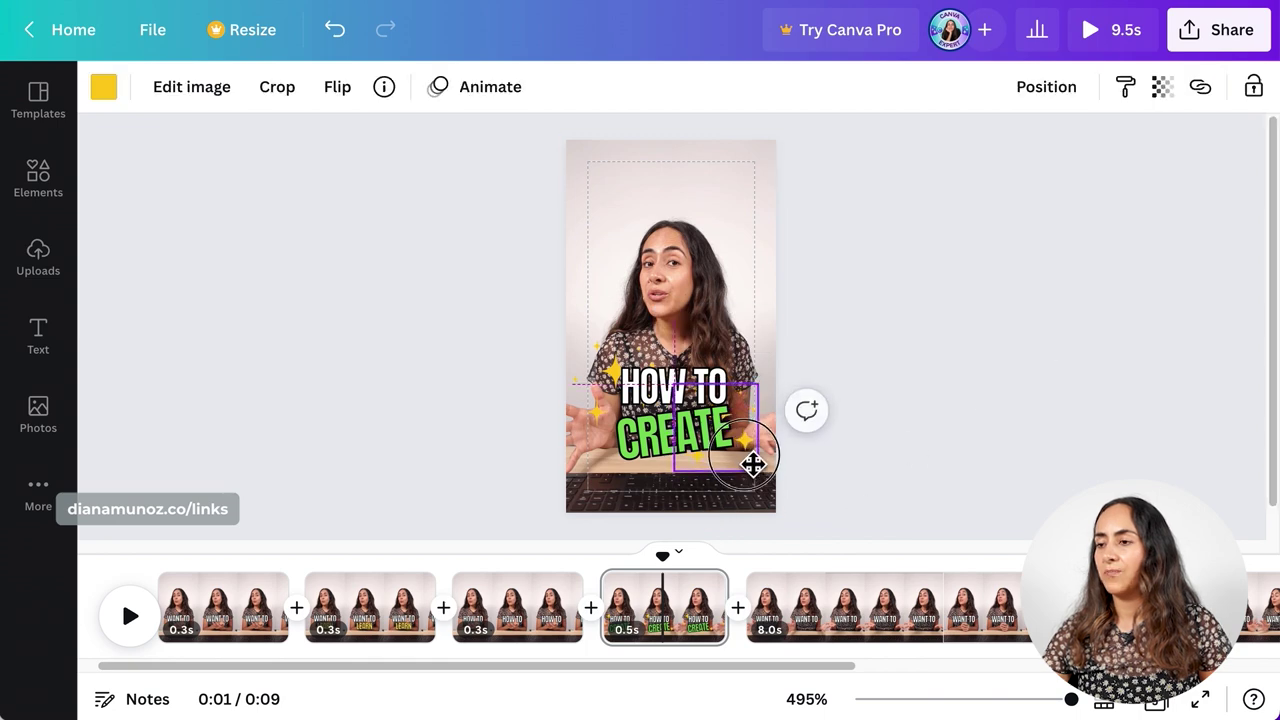
click(849, 511)
mouse_move(688, 594)
mouse_down()
mouse_move(666, 577)
mouse_move(249, 600)
mouse_move(686, 606)
mouse_up()
click(750, 462)
drag(751, 457, 749, 466)
click(873, 480)
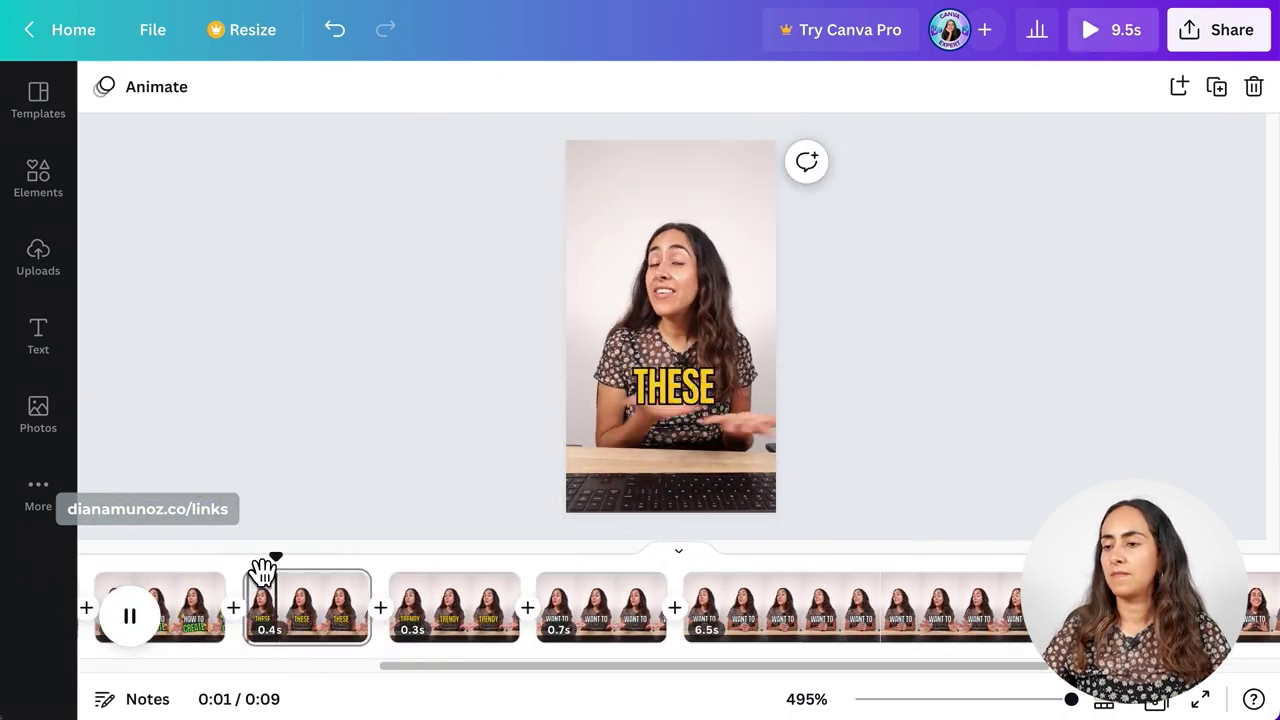
Step: Apply the Typewriter text animation, on enter only, to the green "SUBTITLES" caption on the 0.7 s page
click(629, 600)
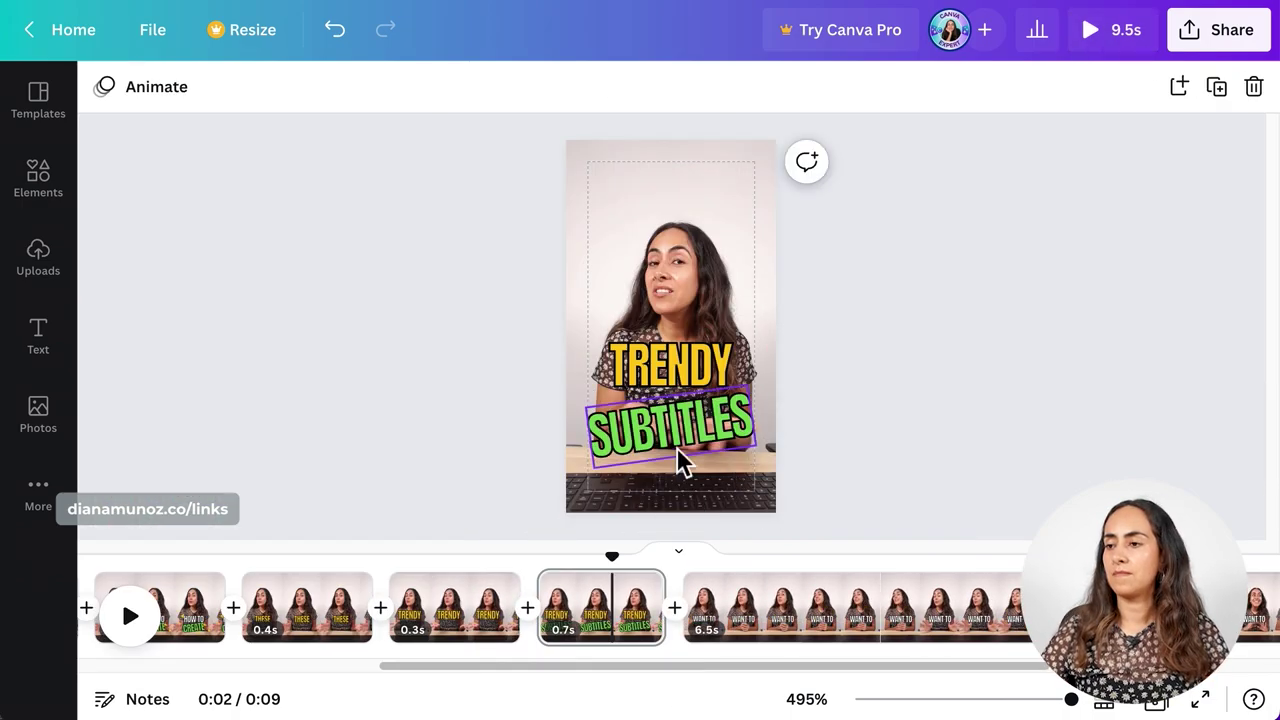
click(510, 560)
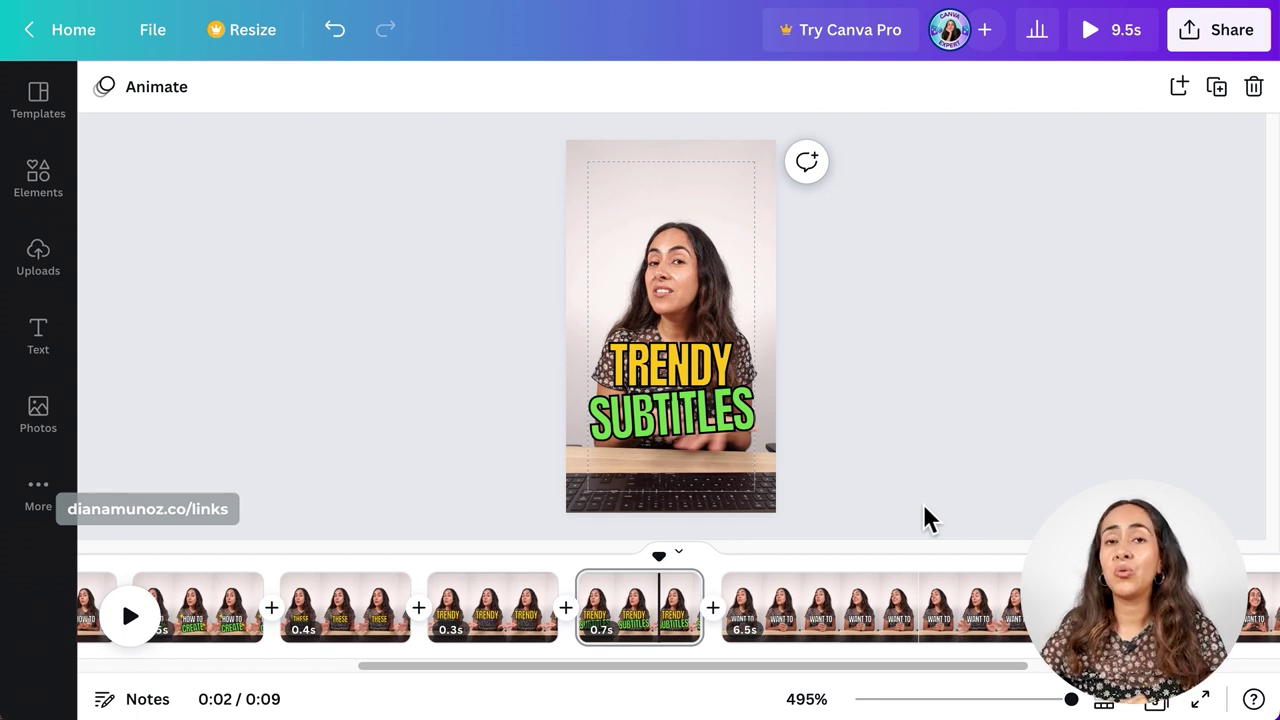
click(706, 426)
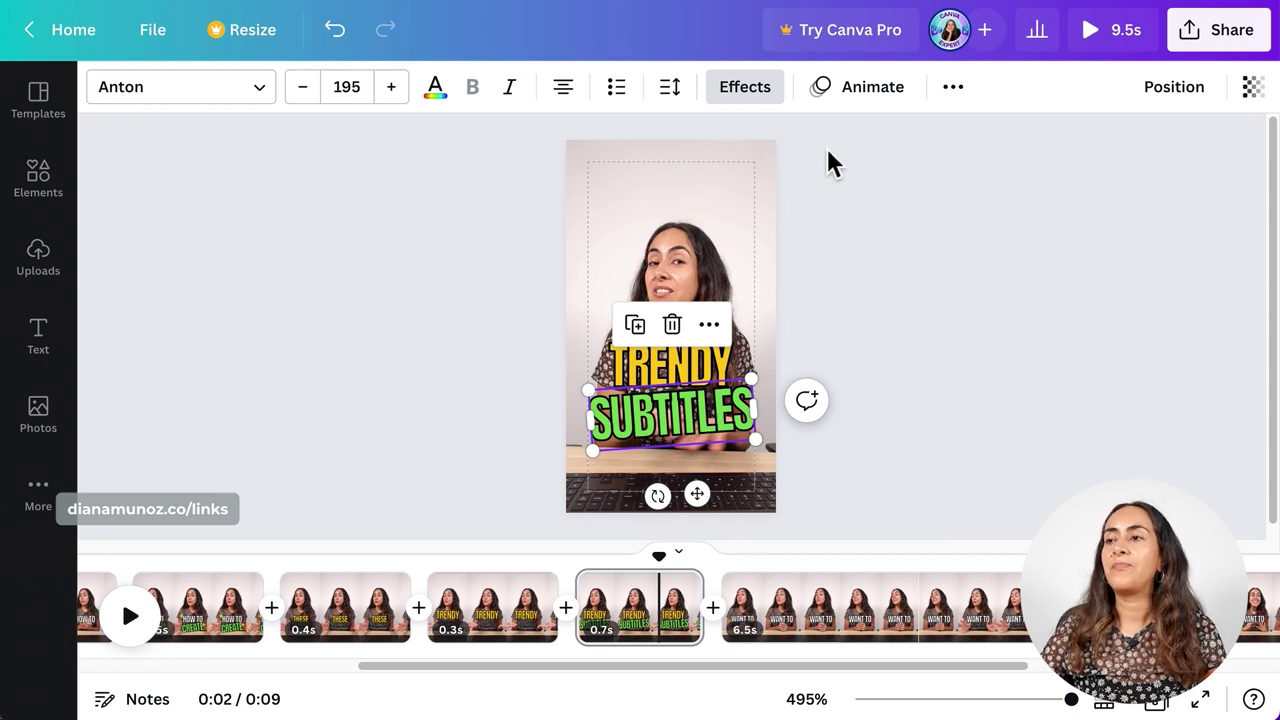
click(872, 87)
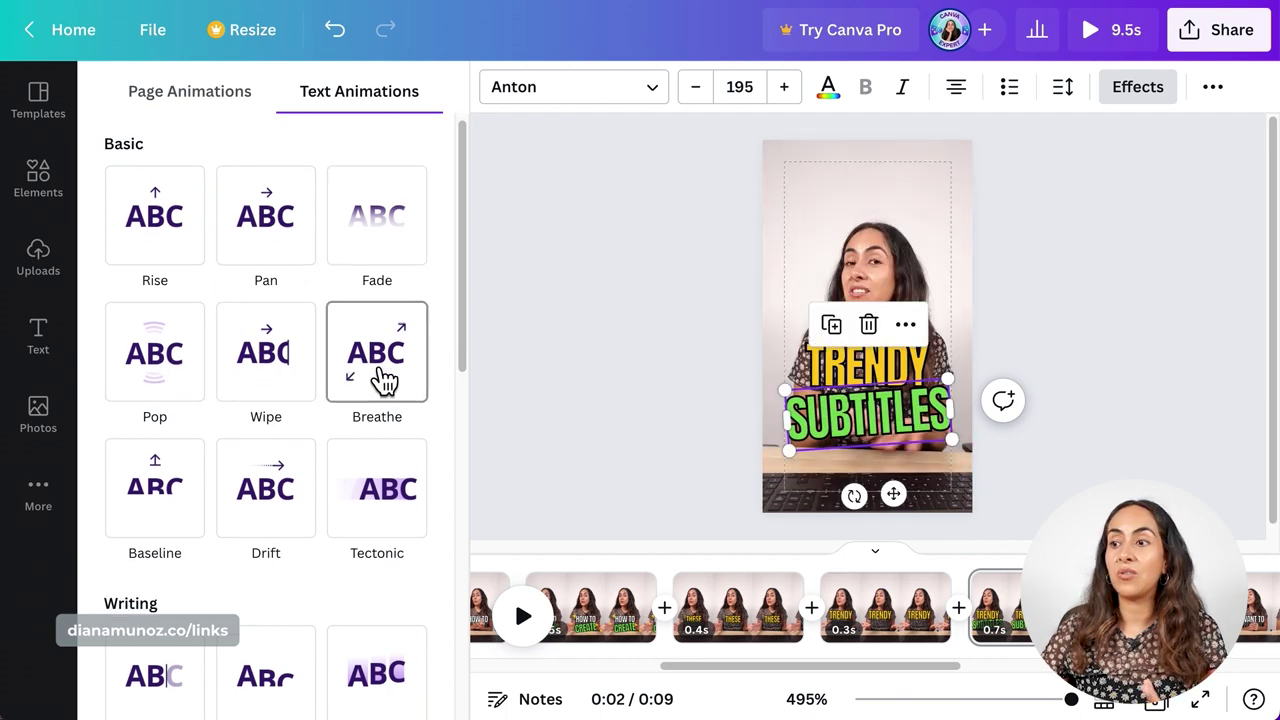
scroll(380, 378, down, 3)
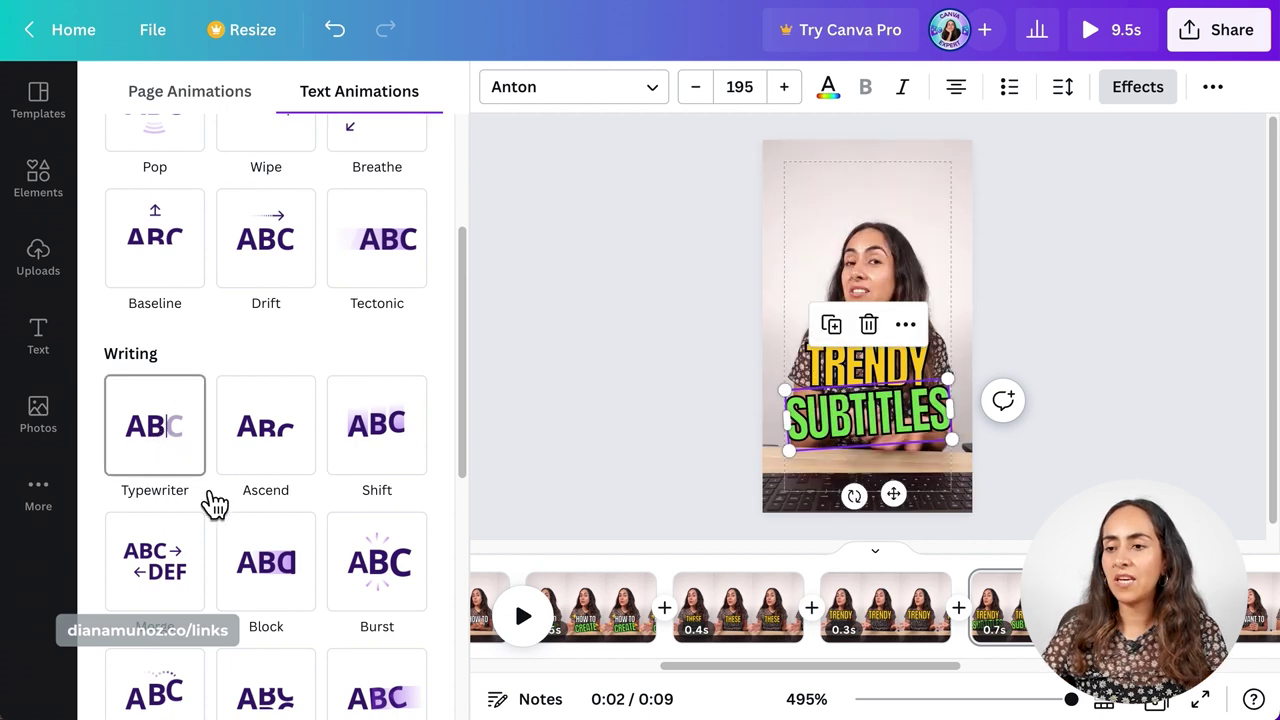
click(175, 410)
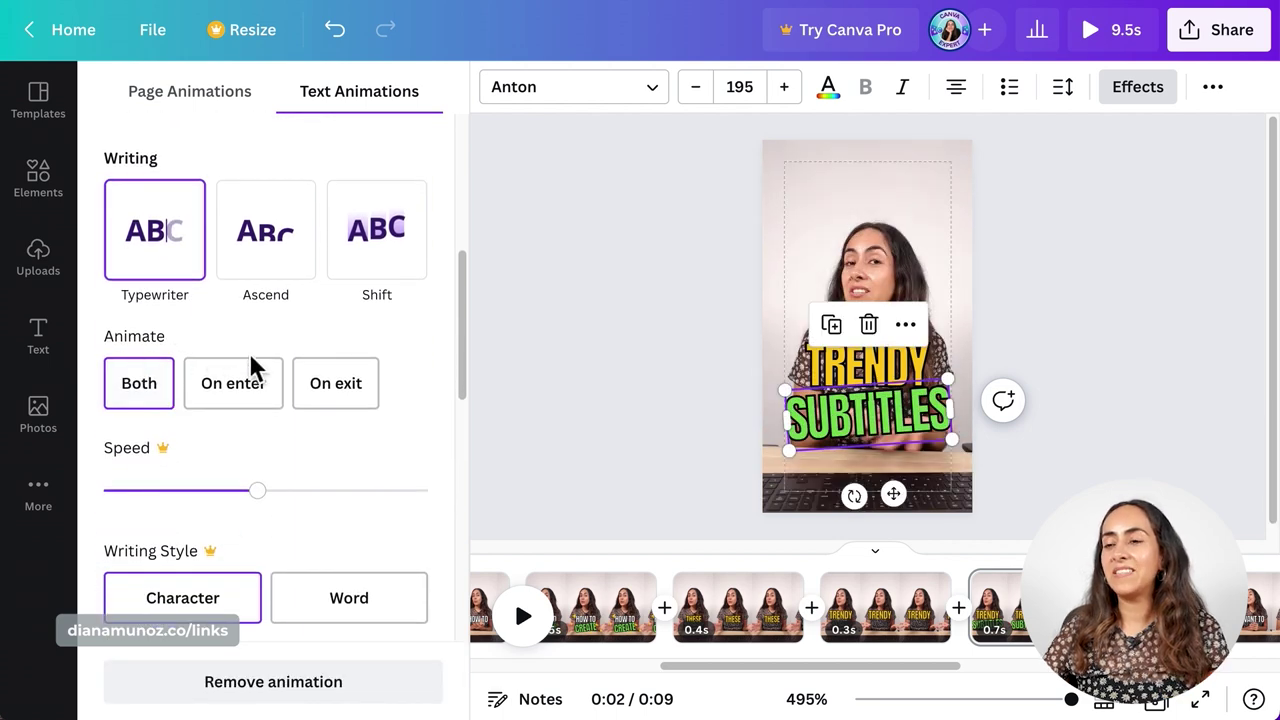
click(238, 390)
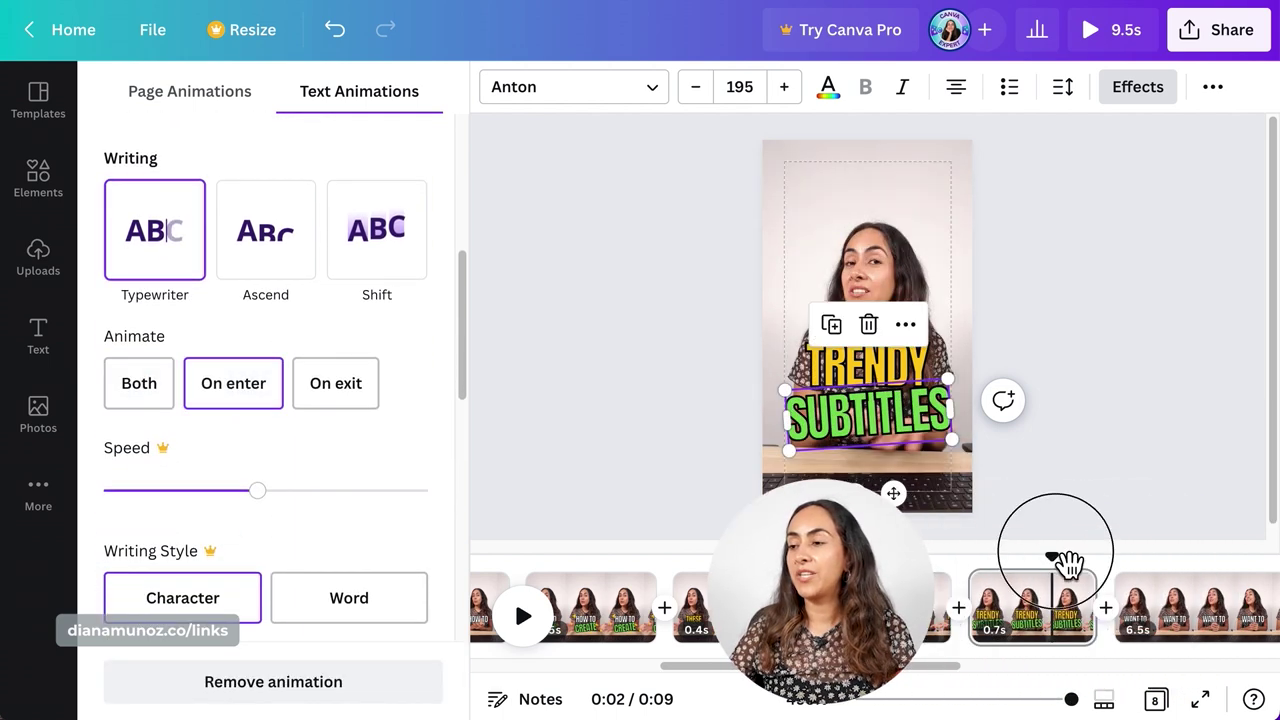
Step: Play back the video from the start of the "TRENDY" page to check the caption animation against the speech
drag(1068, 563, 833, 580)
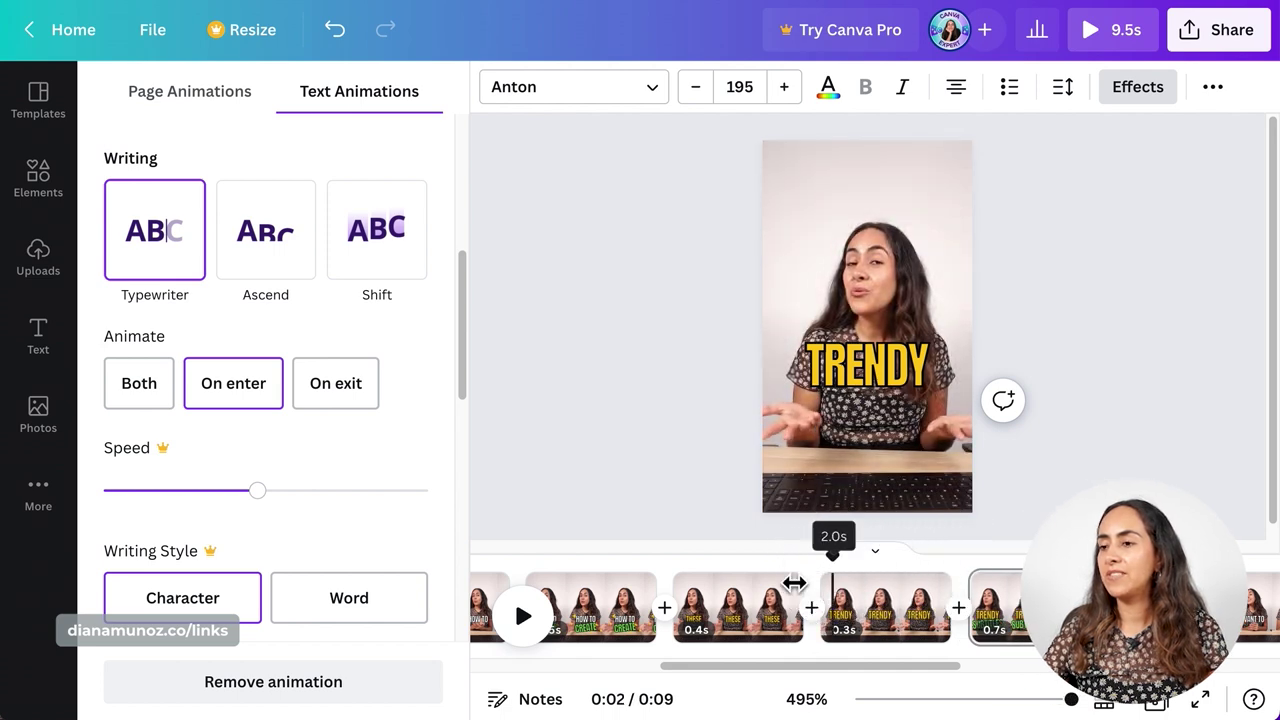
key(Escape)
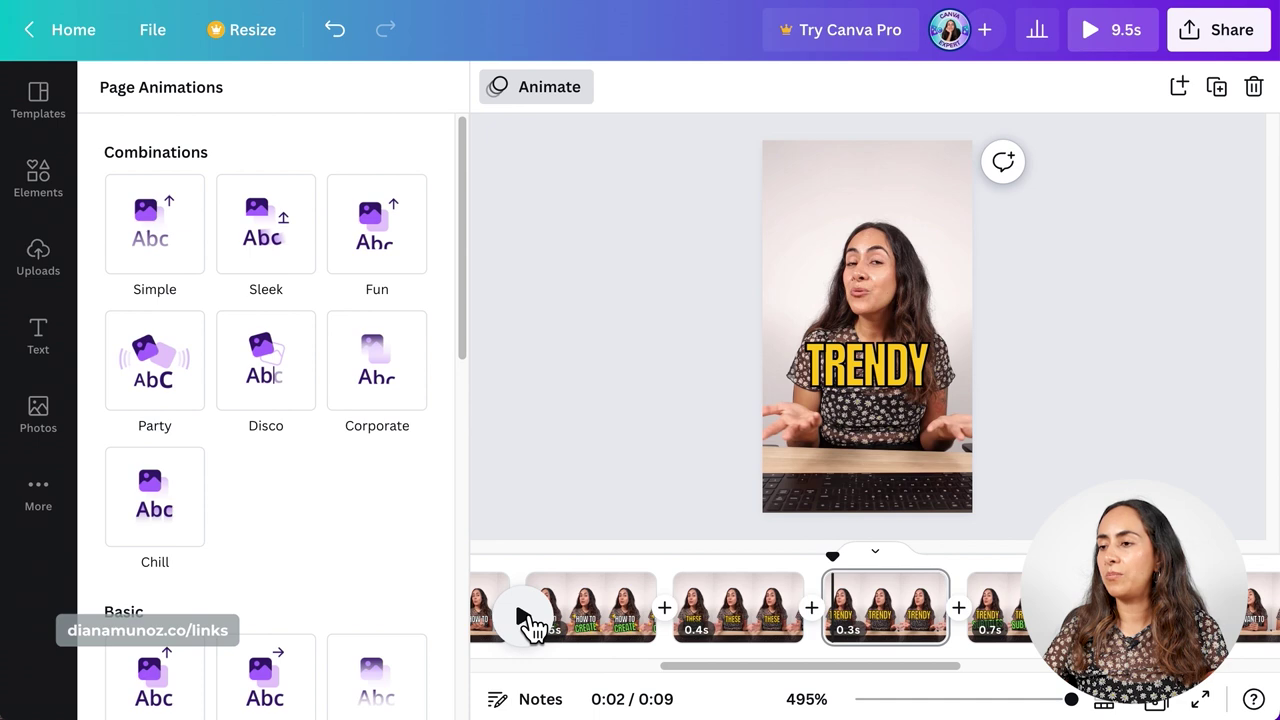
click(521, 615)
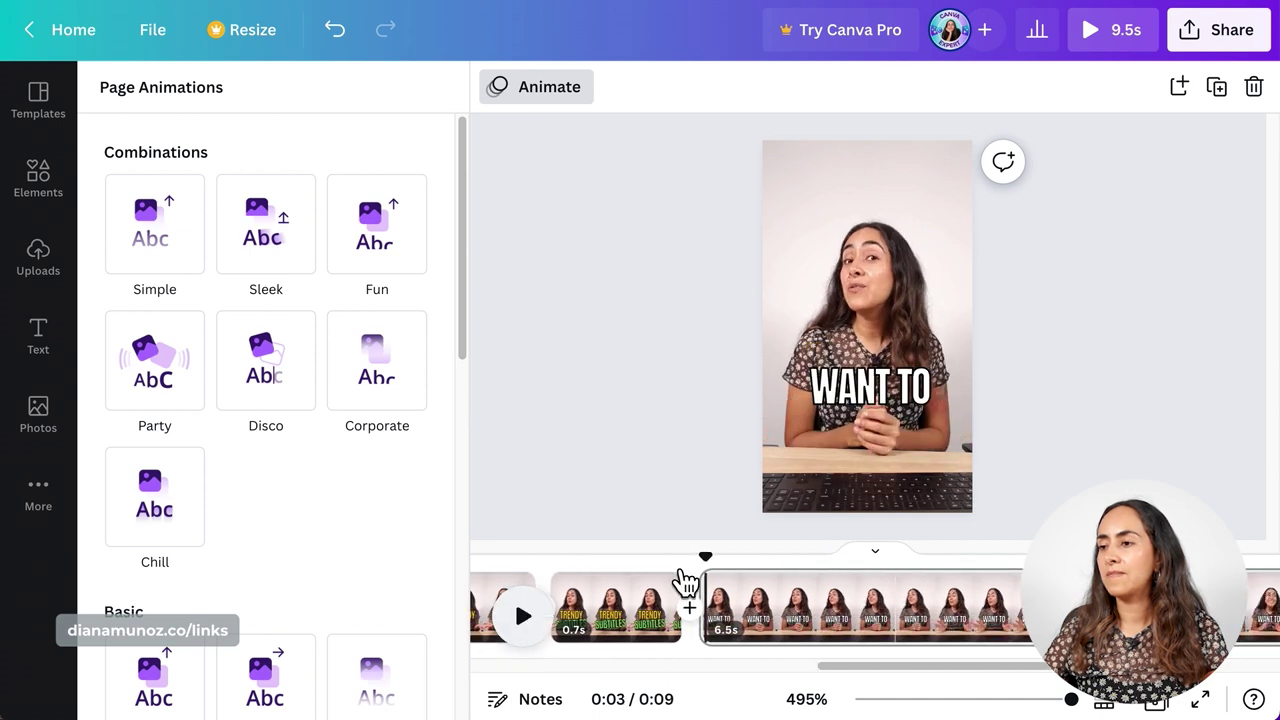
Step: Play the 6.5 s "WANT TO" page up to the end of the spoken phrase and split off a 0.6 s page there
mouse_move(548, 578)
mouse_down()
mouse_move(629, 594)
mouse_move(558, 590)
mouse_up()
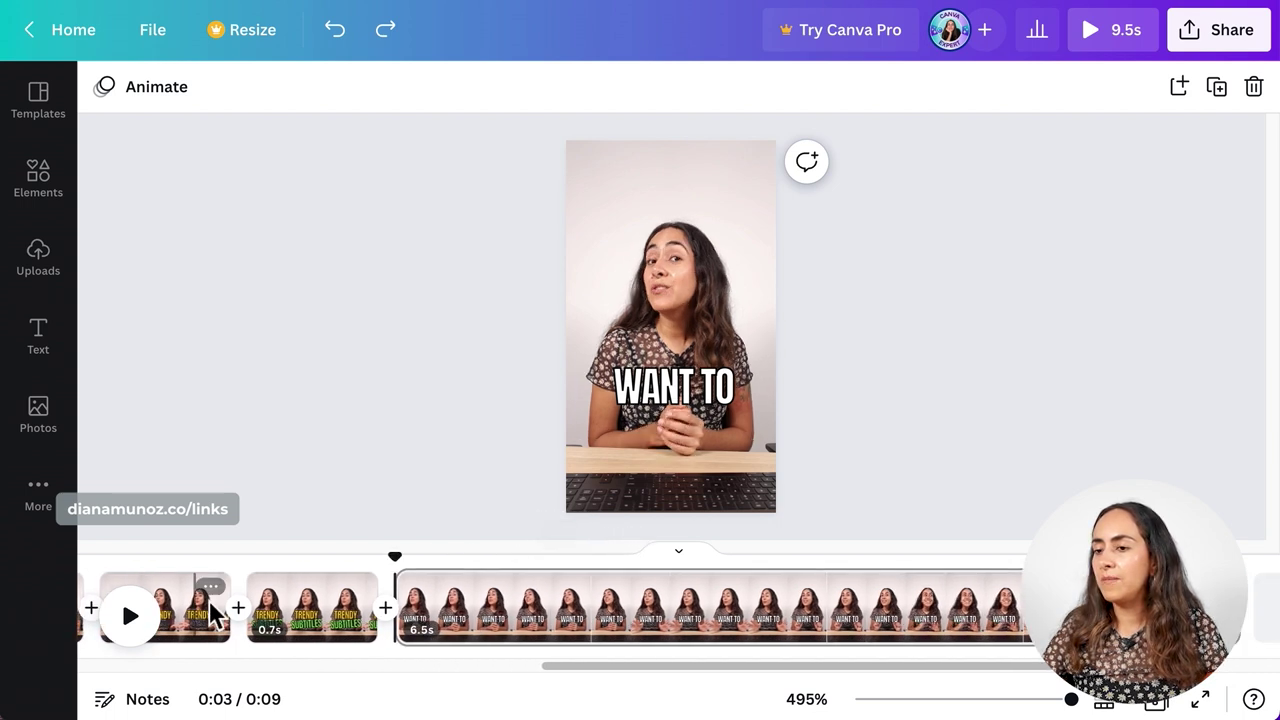
scroll(175, 625, right, 3)
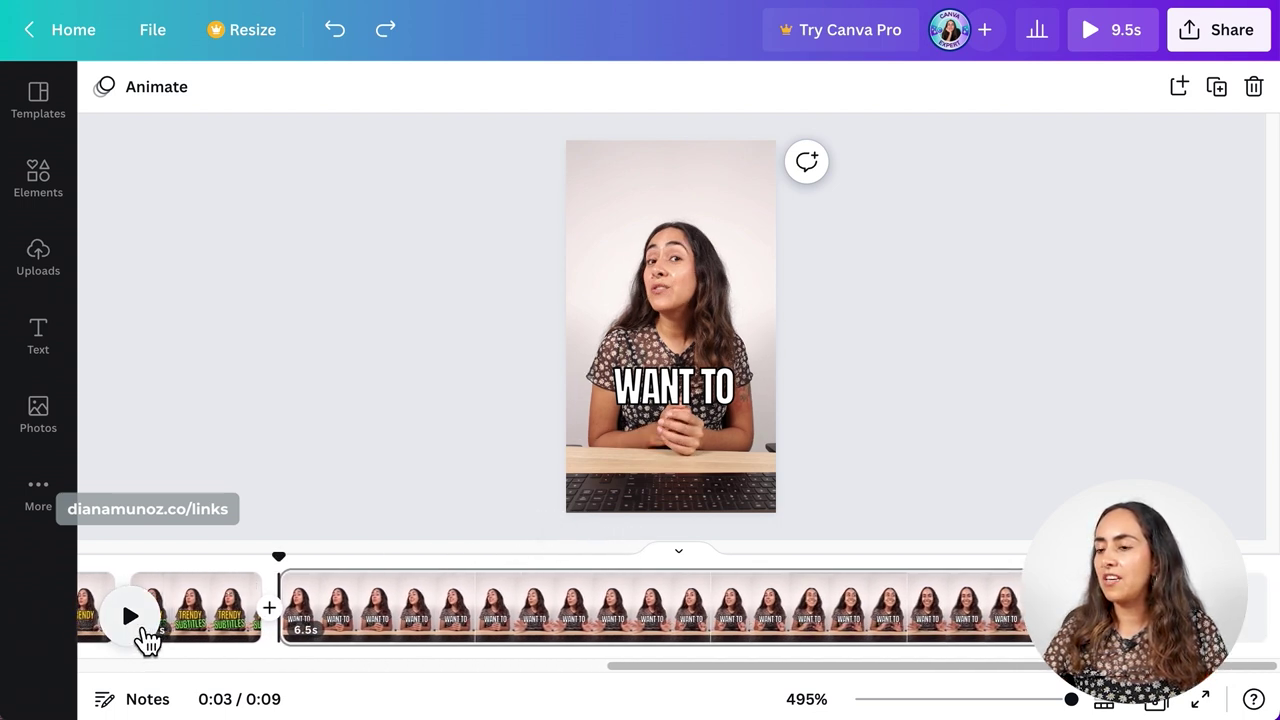
click(131, 616)
click(131, 616)
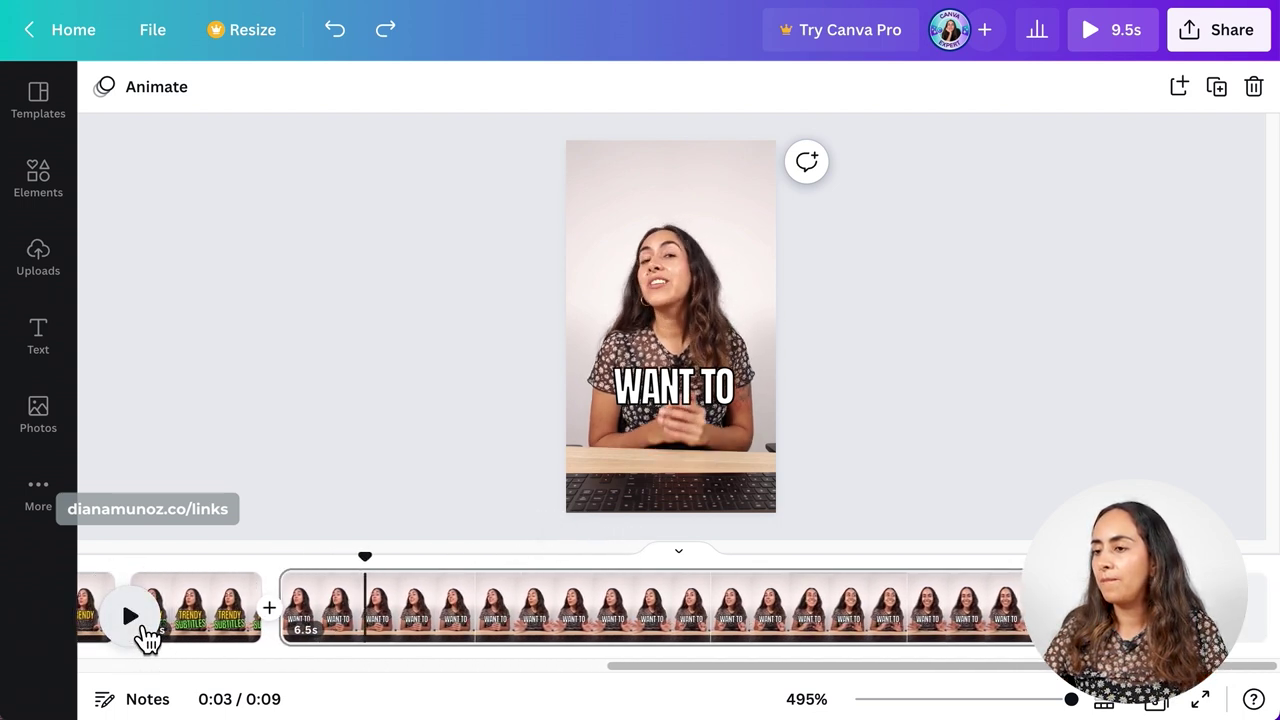
right_click(385, 630)
click(420, 522)
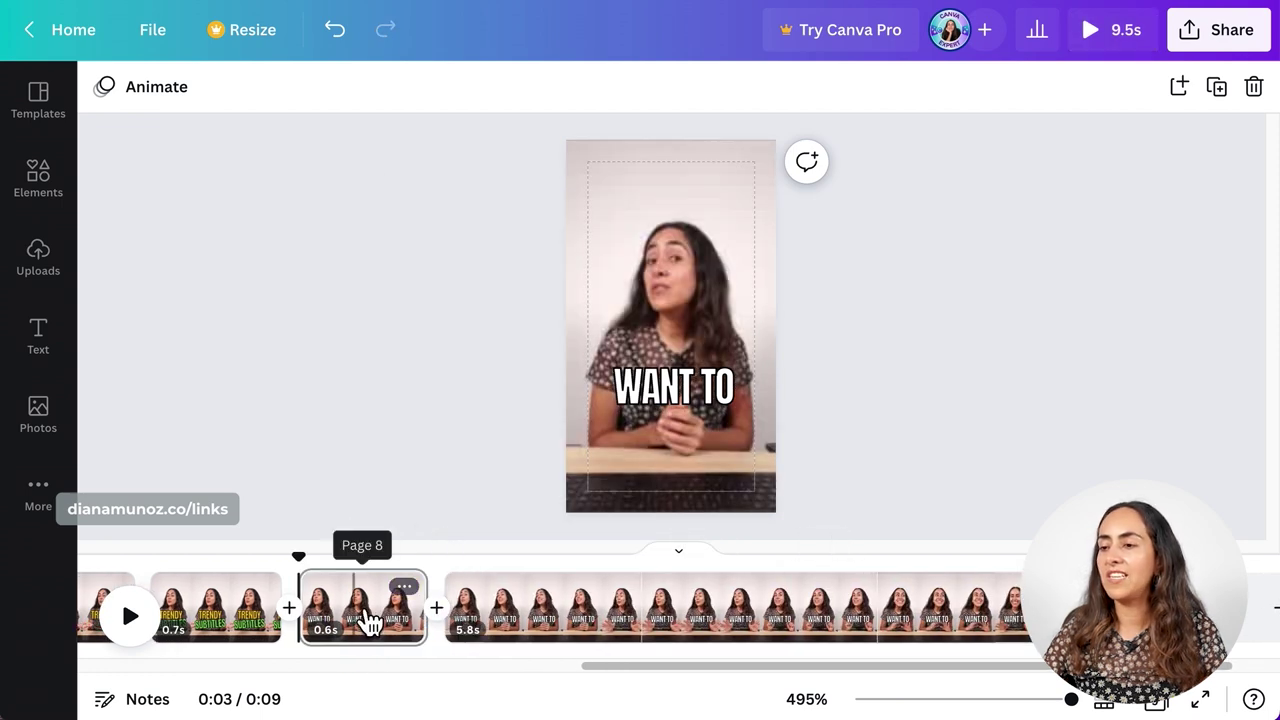
Step: Replace the "WANT TO" caption on the 0.6 s page with "FOR YOUR", broken into two lines
click(696, 398)
double_click(696, 398)
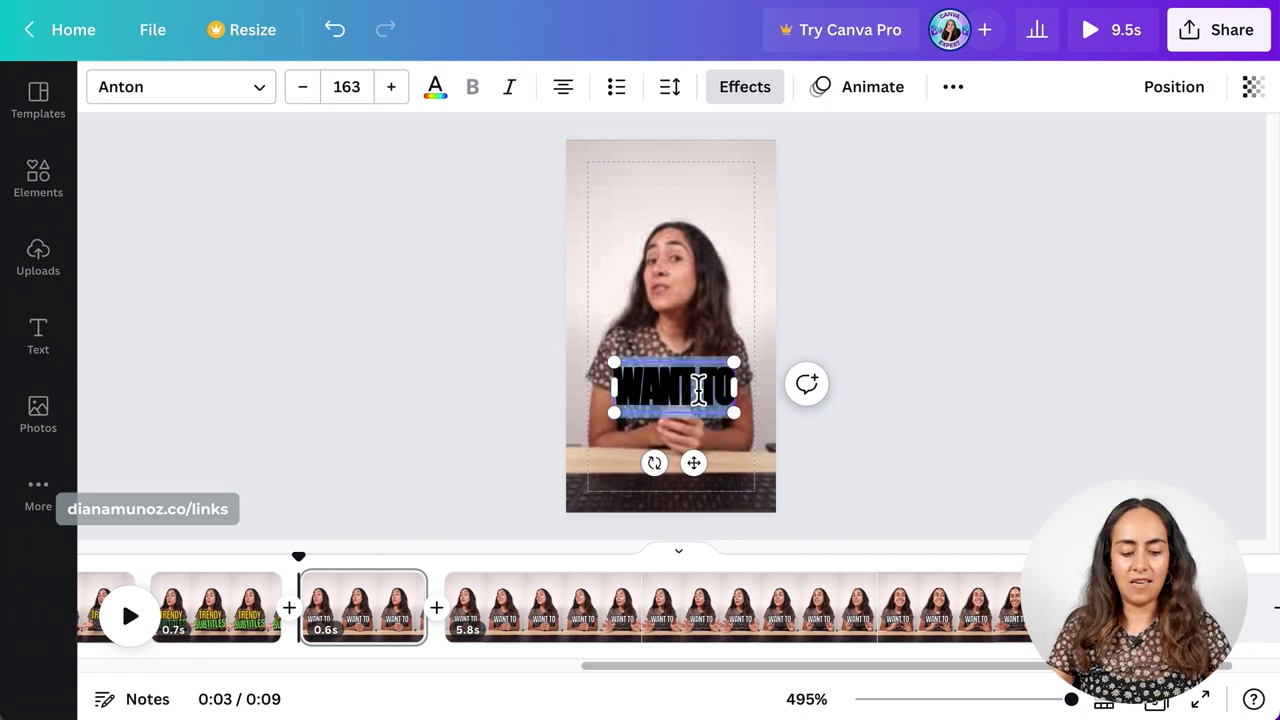
text(FOR YOUR)
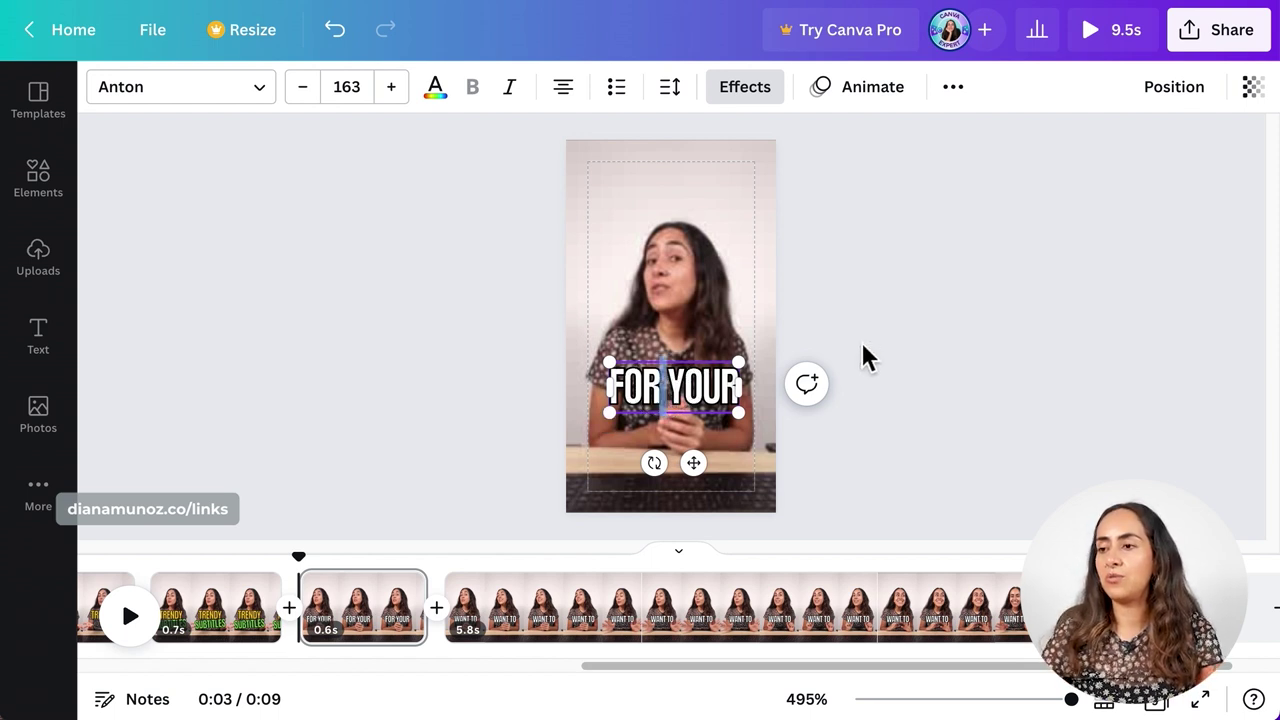
key(BackSpace)
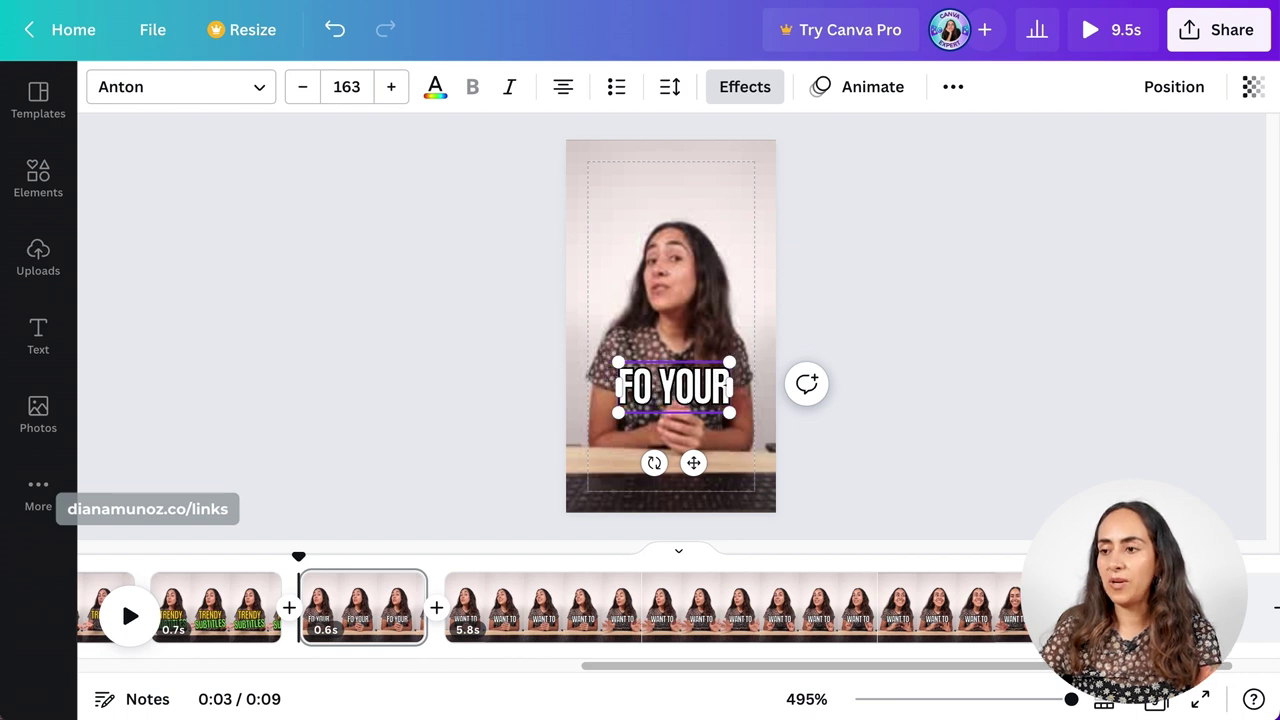
key(Delete)
text(R)
key(Return)
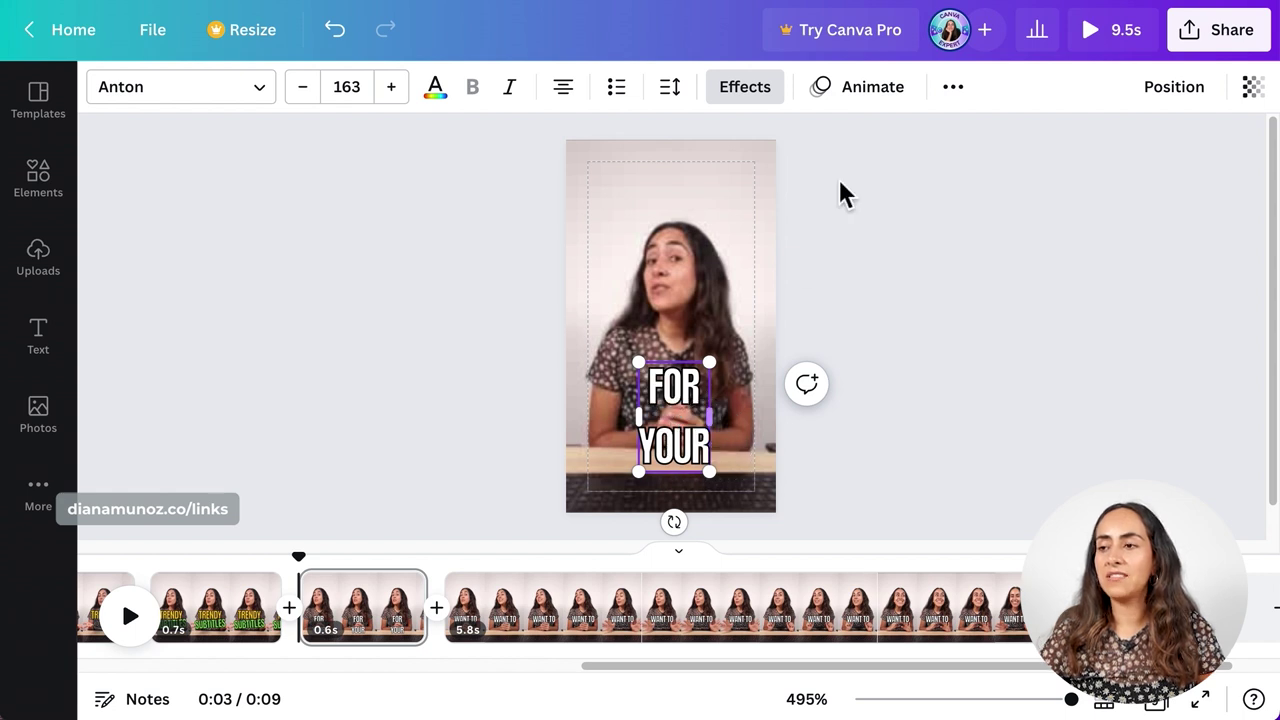
Step: Reduce the line spacing of the "FOR YOUR" caption so its two lines sit closer together
click(671, 88)
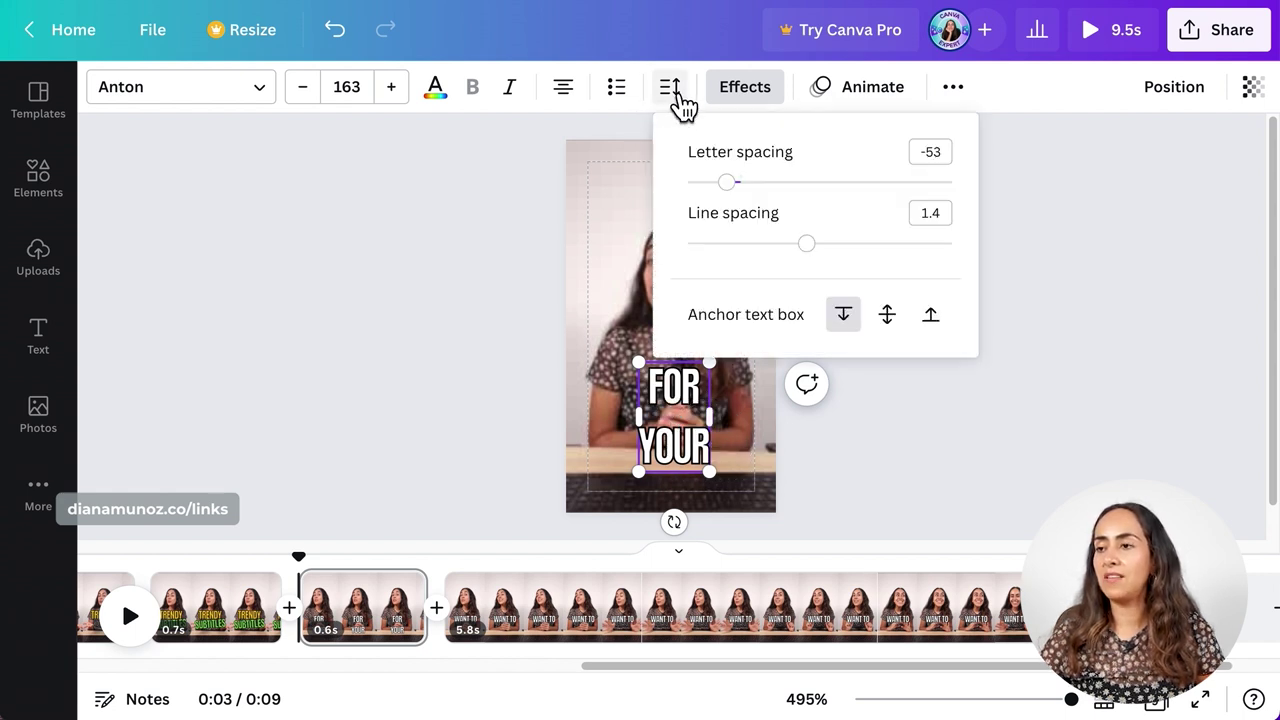
drag(820, 258, 709, 263)
click(925, 495)
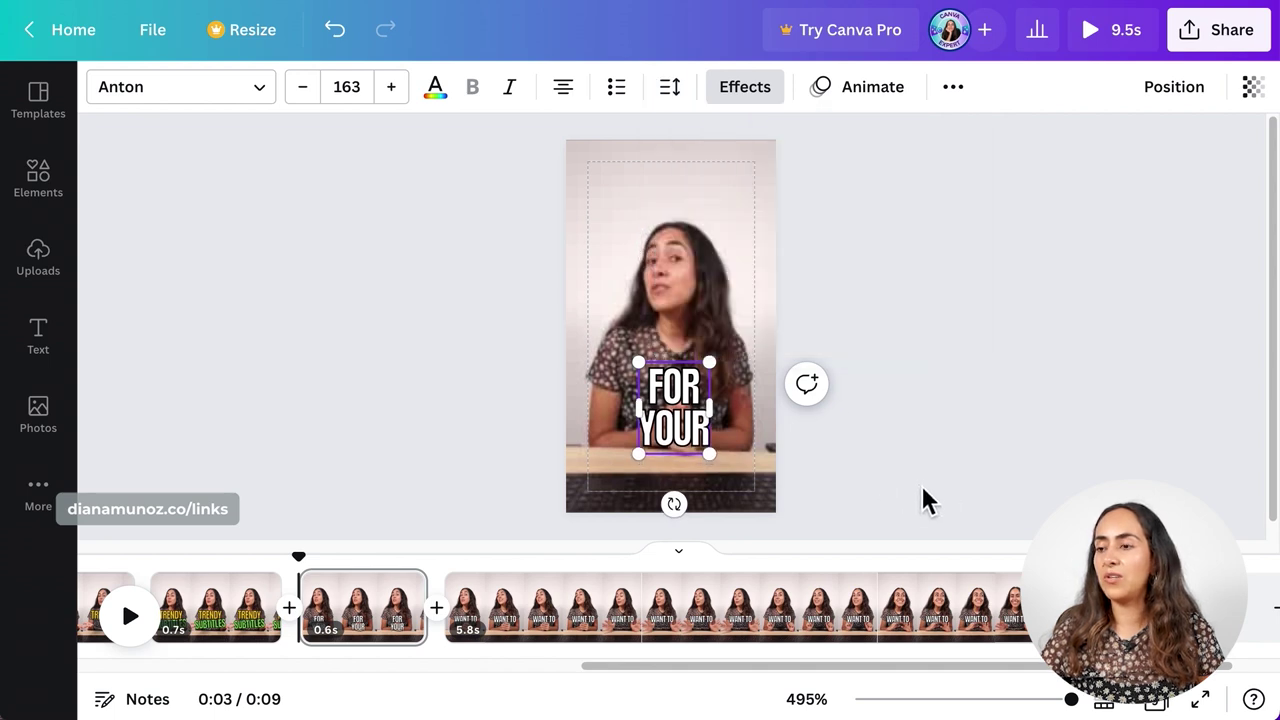
click(840, 510)
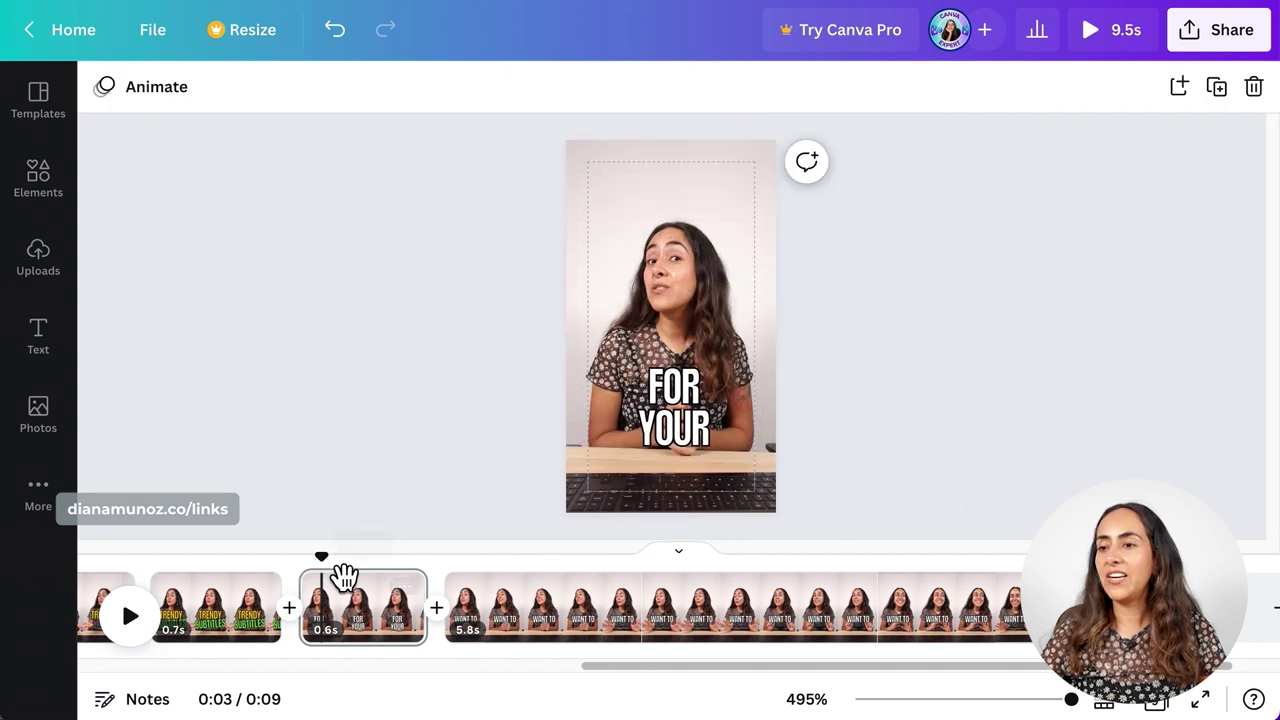
Step: Play the 5.8 s page to the end of the spoken phrase and split off a 1.7 s page there
click(460, 577)
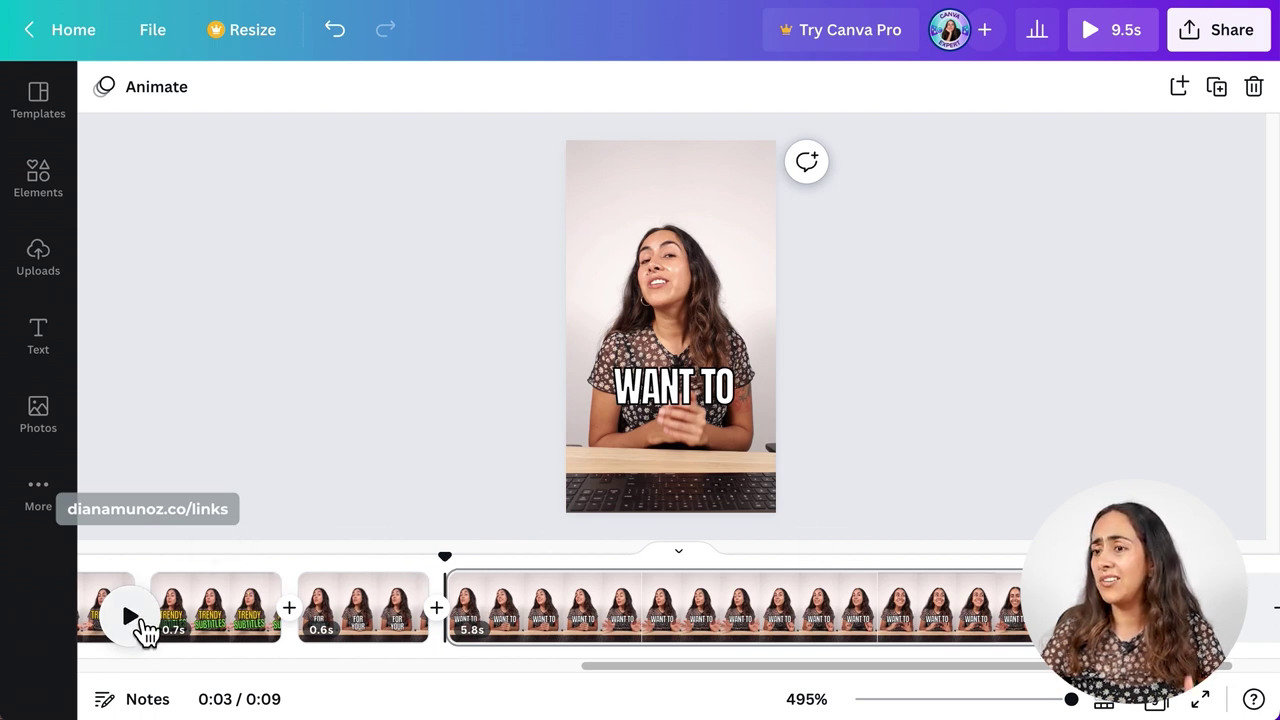
click(131, 617)
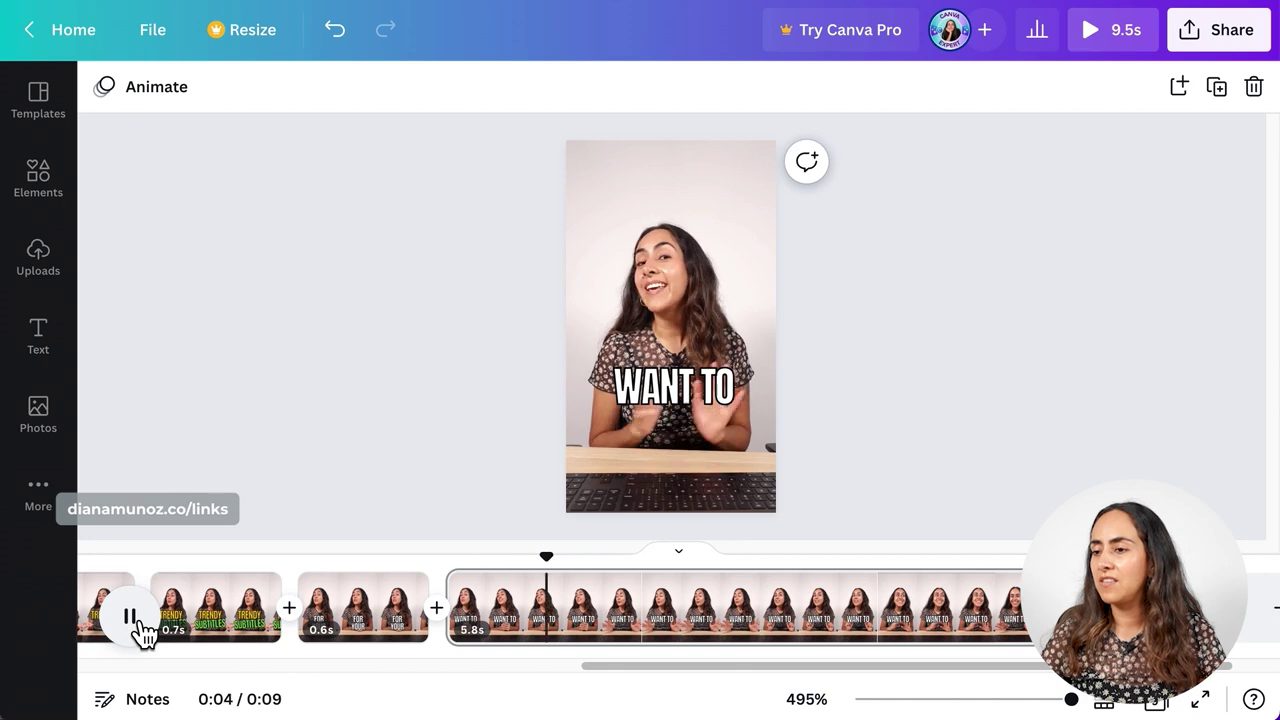
click(131, 617)
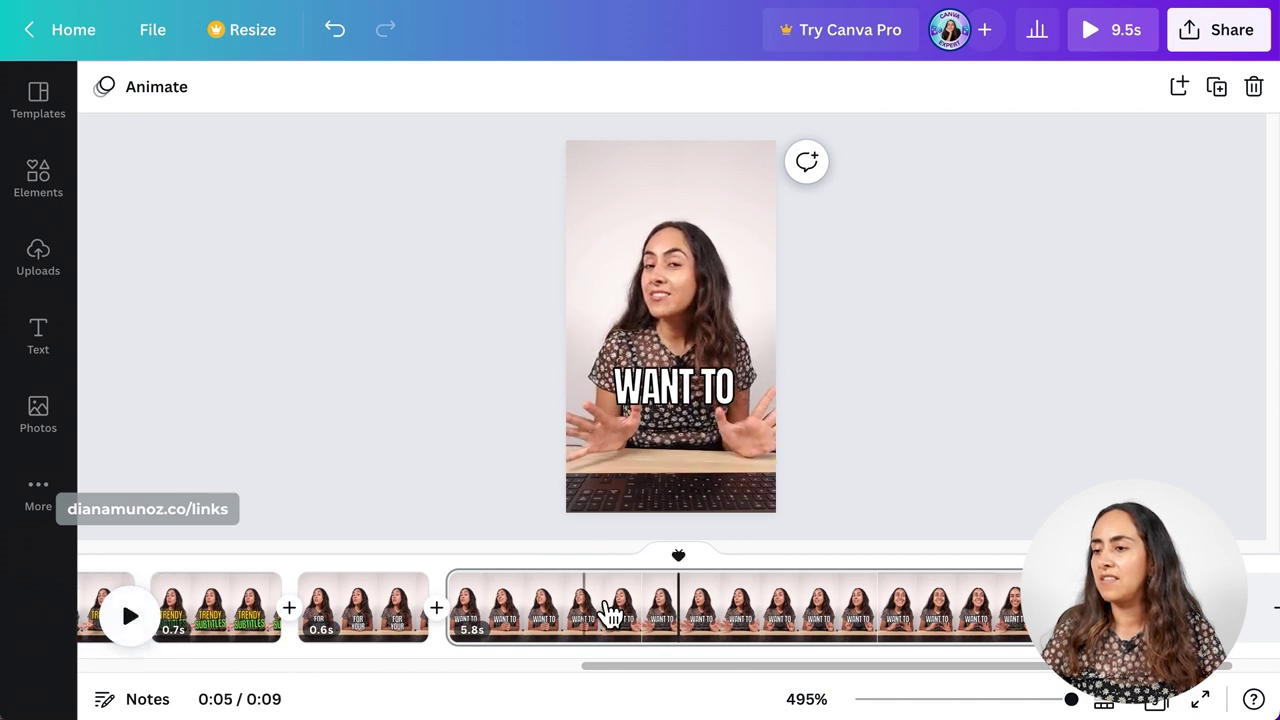
right_click(698, 611)
click(716, 520)
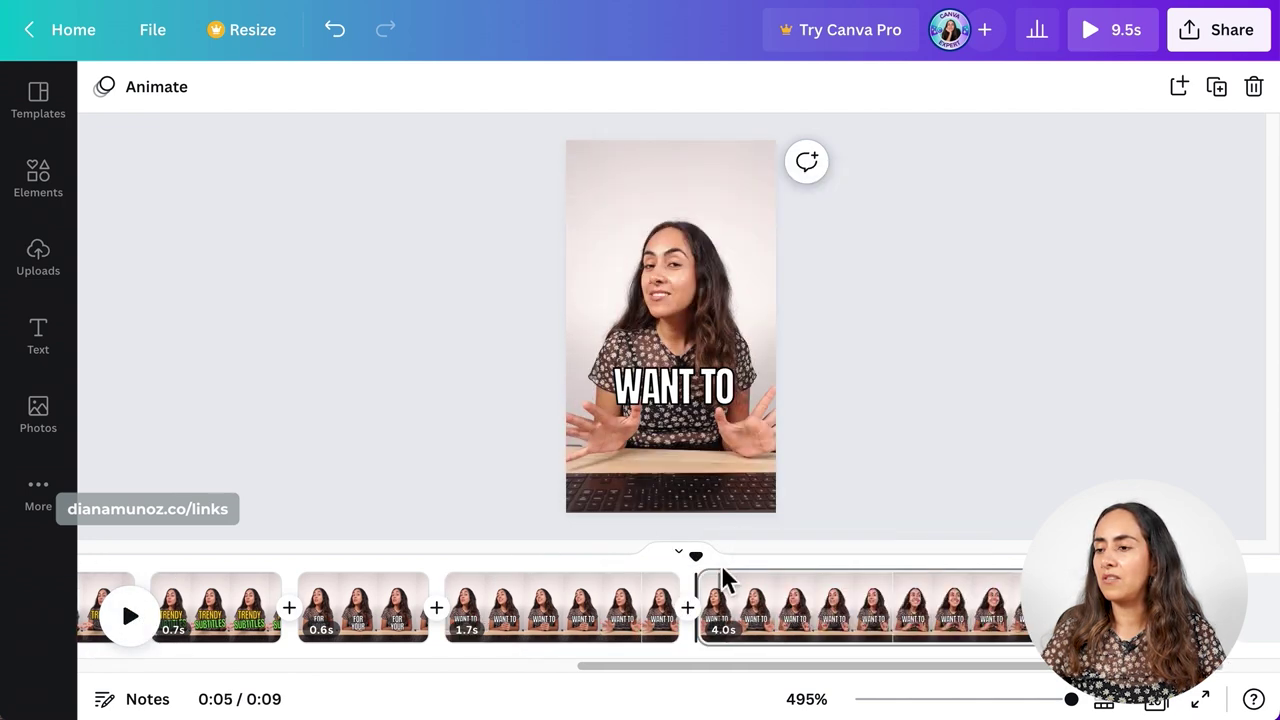
Step: Replay the 1.7 s page to locate the break between words and split it into 0.7 s and 1.0 s pages
drag(688, 556, 558, 573)
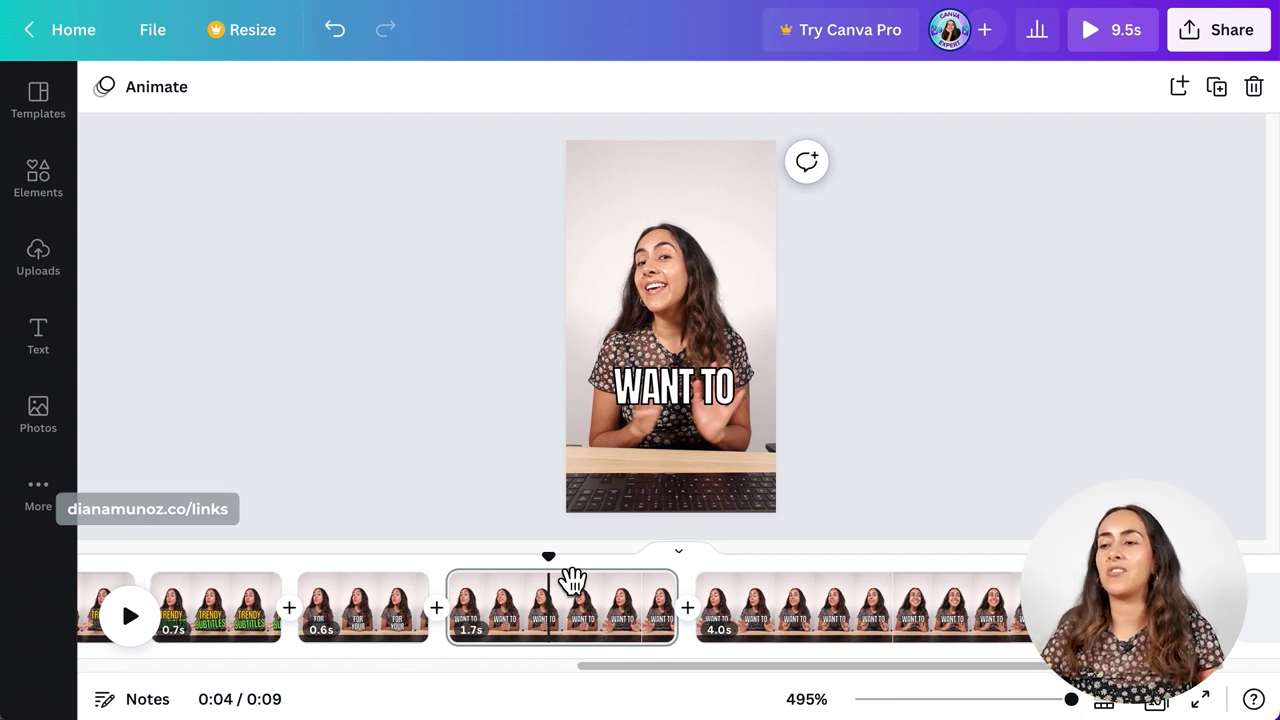
drag(571, 578, 523, 579)
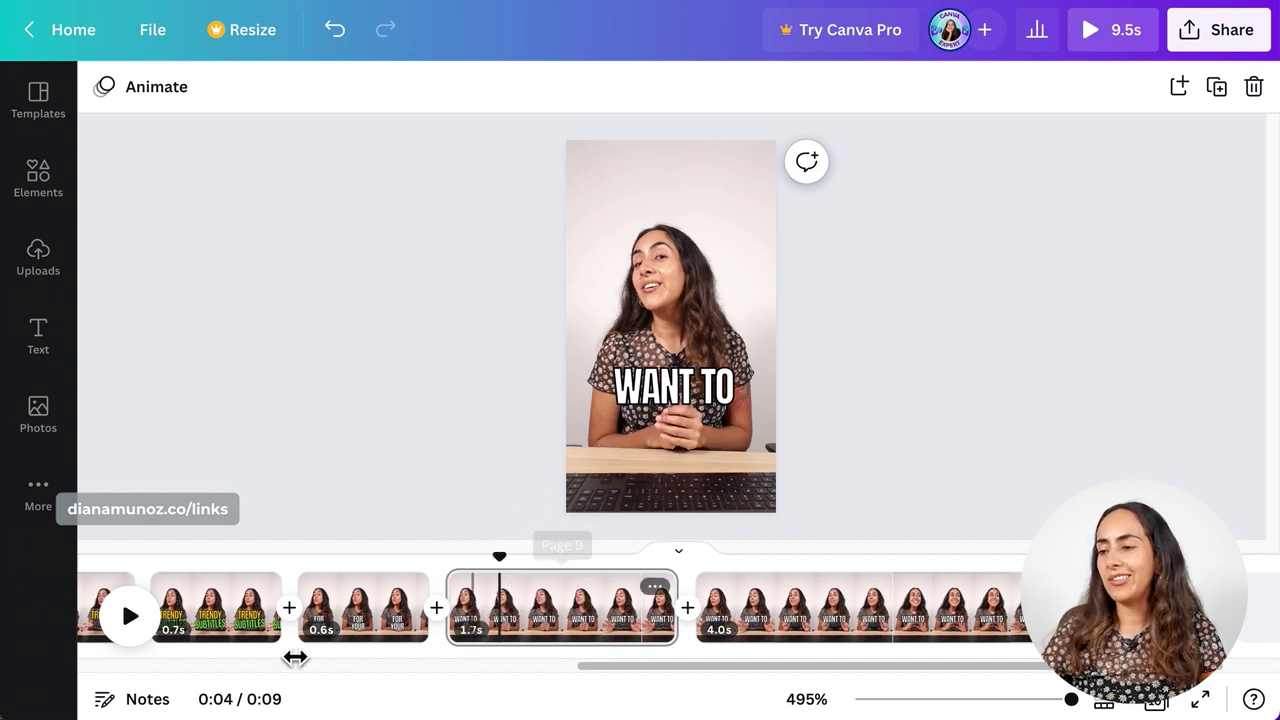
click(132, 632)
click(132, 632)
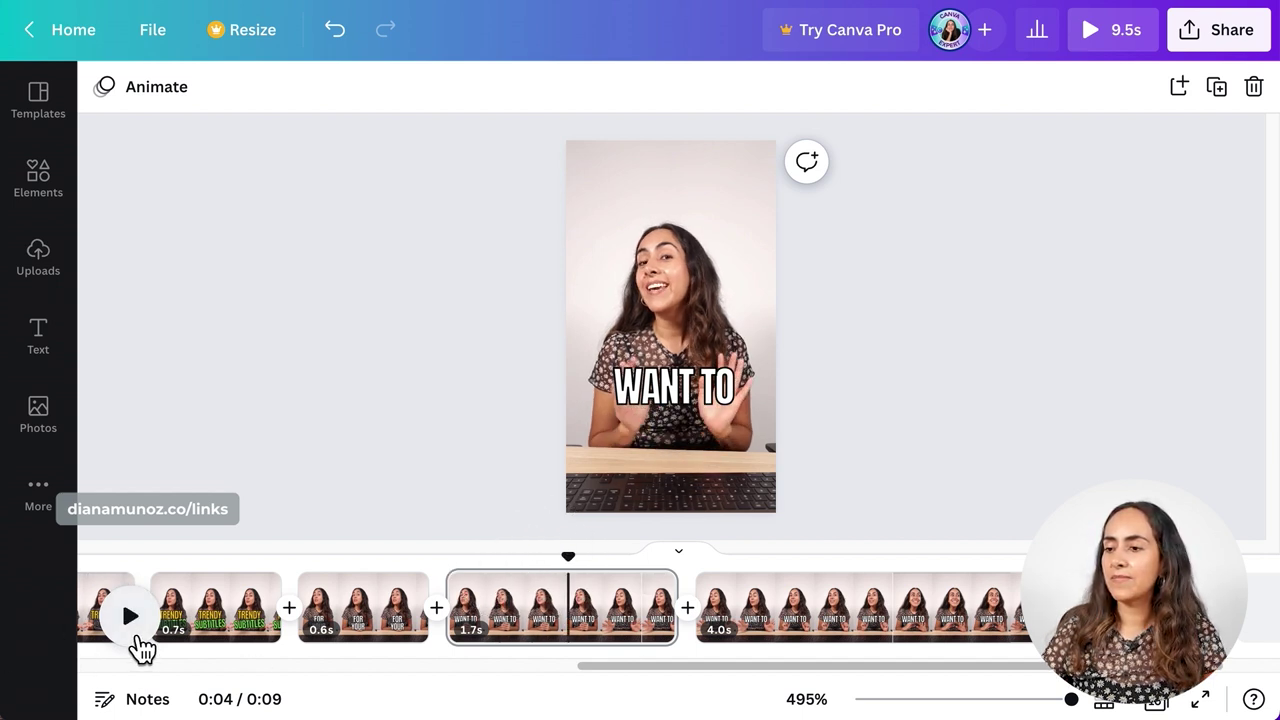
drag(580, 566, 480, 566)
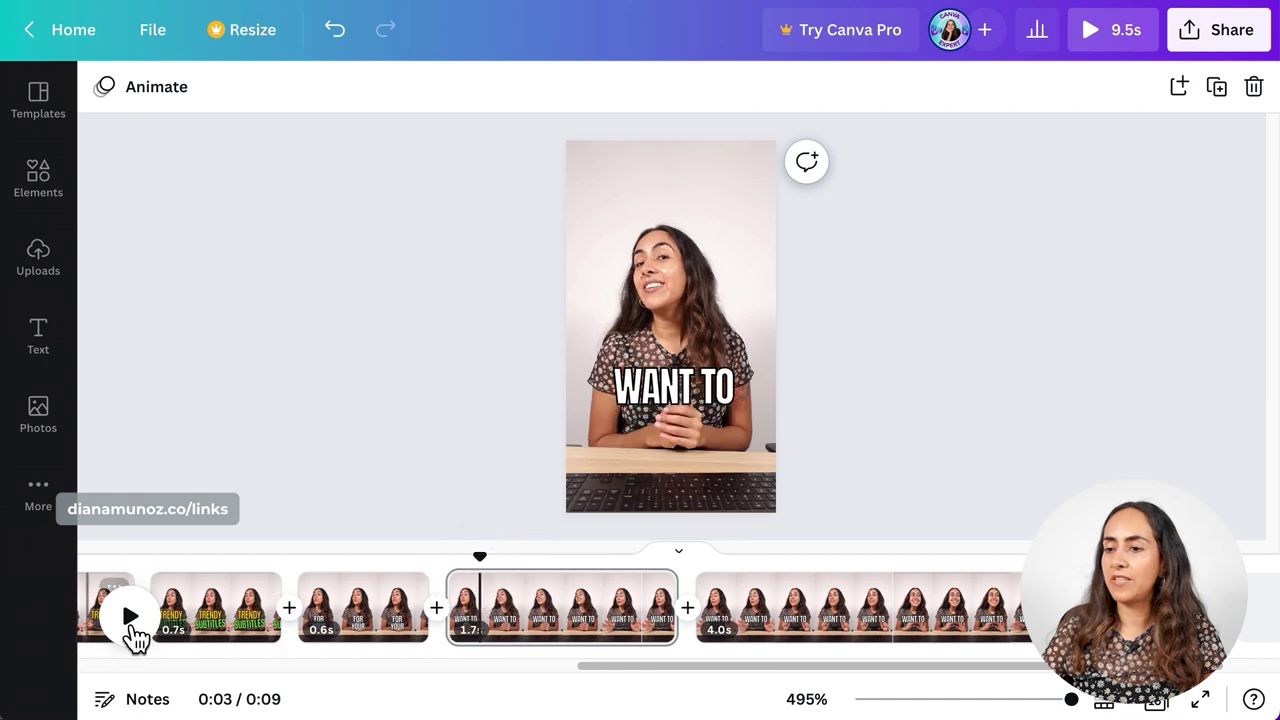
click(143, 627)
click(143, 629)
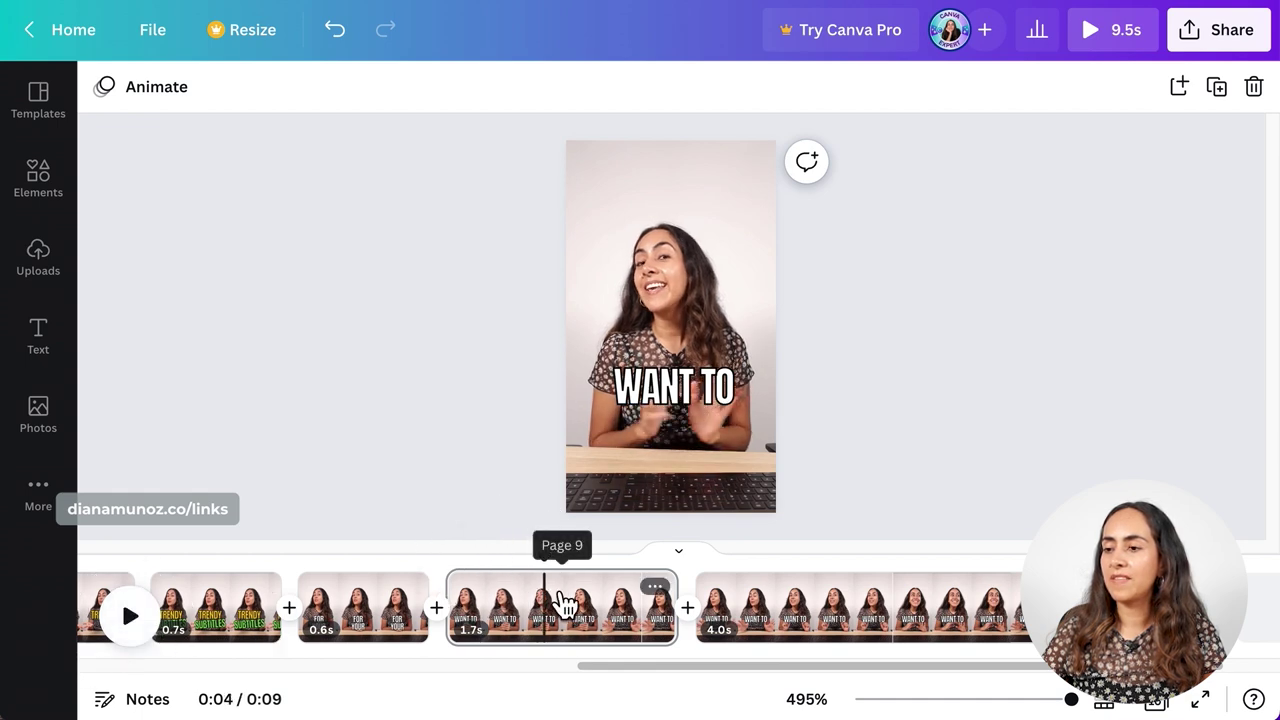
right_click(560, 600)
click(574, 497)
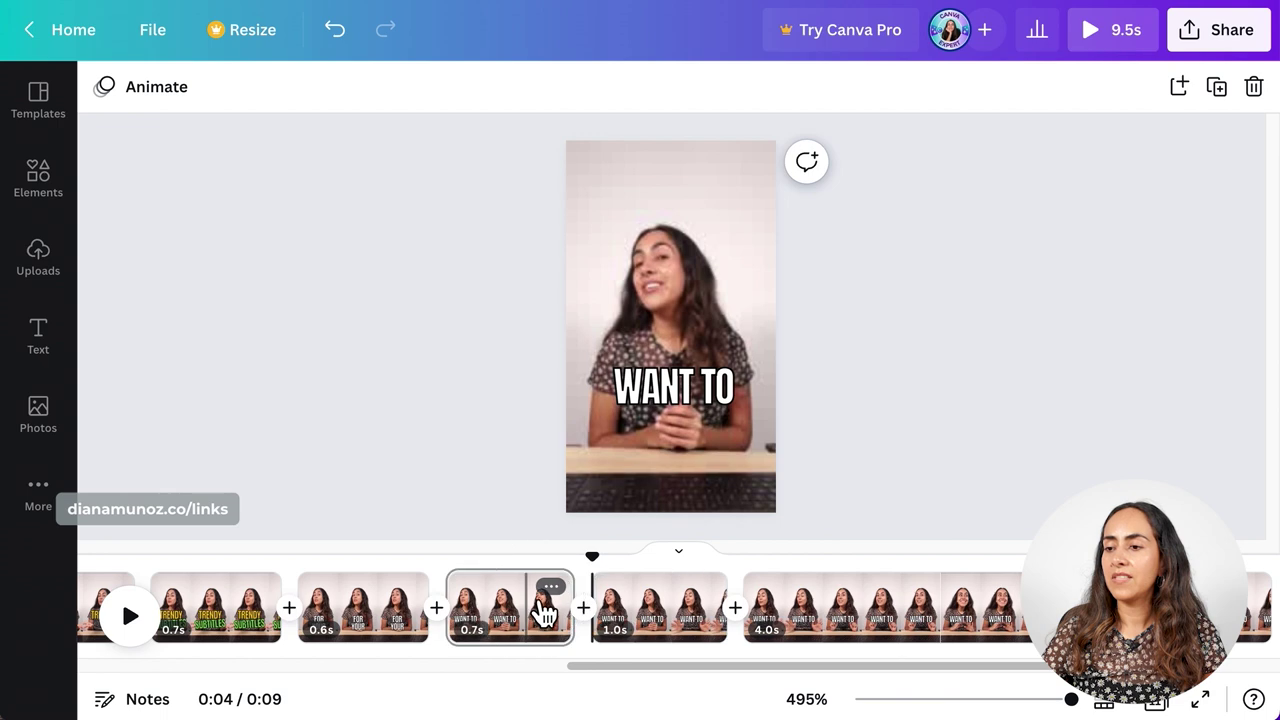
Step: Delete the "WANT TO" caption from the new 0.7 s page after the "FOR YOUR" page
click(710, 384)
click(709, 383)
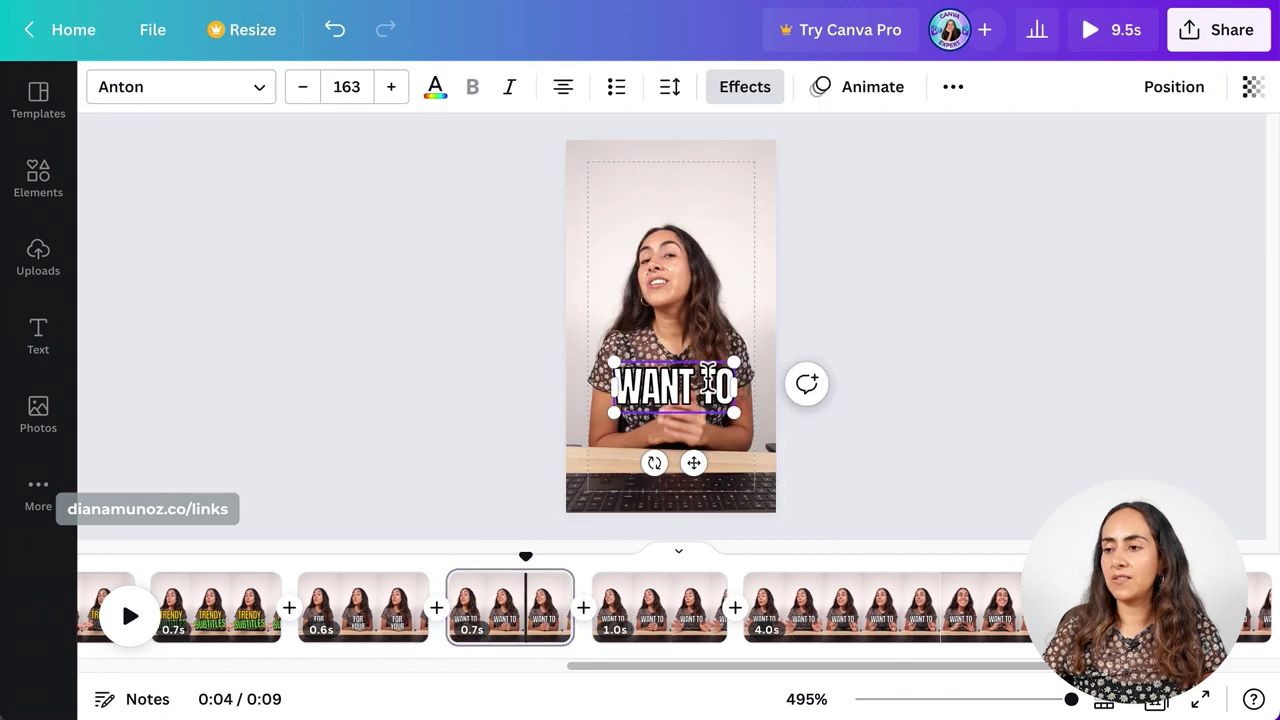
click(858, 490)
click(674, 414)
key(Delete)
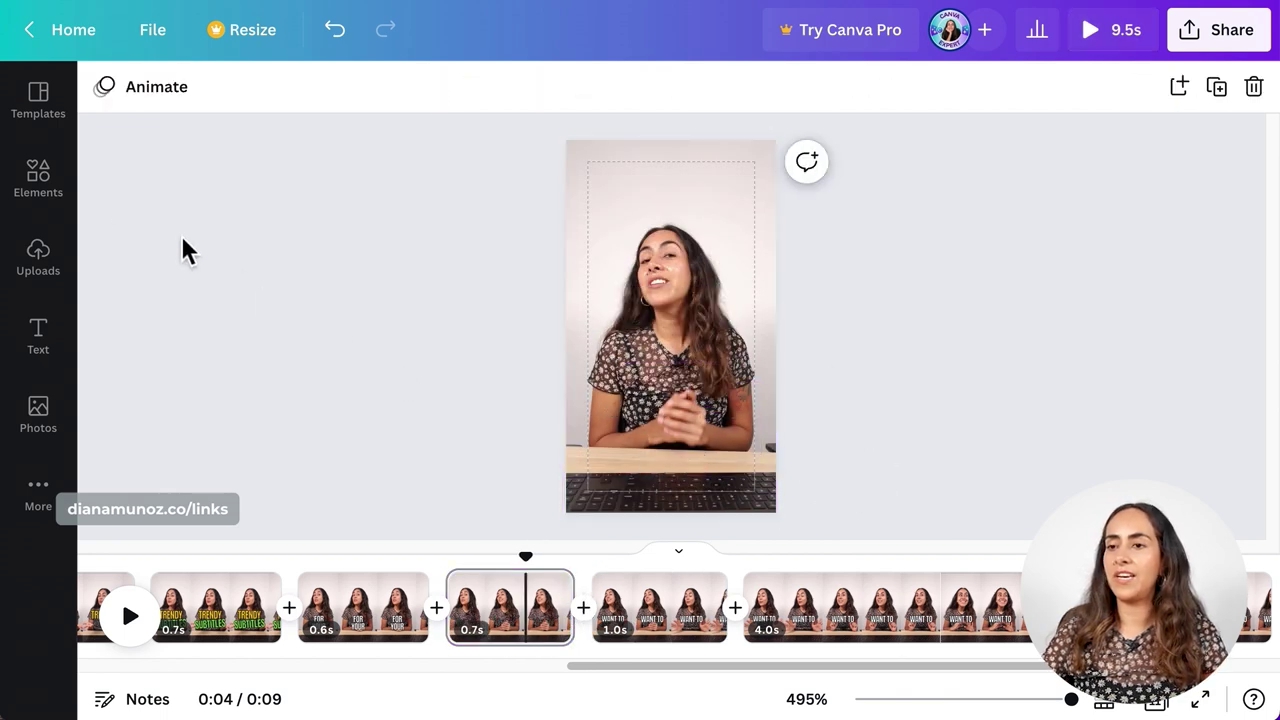
Step: Search the elements for "tiktok" and add the TikTok icon without the wordmark to the 0.7 s page
click(82, 207)
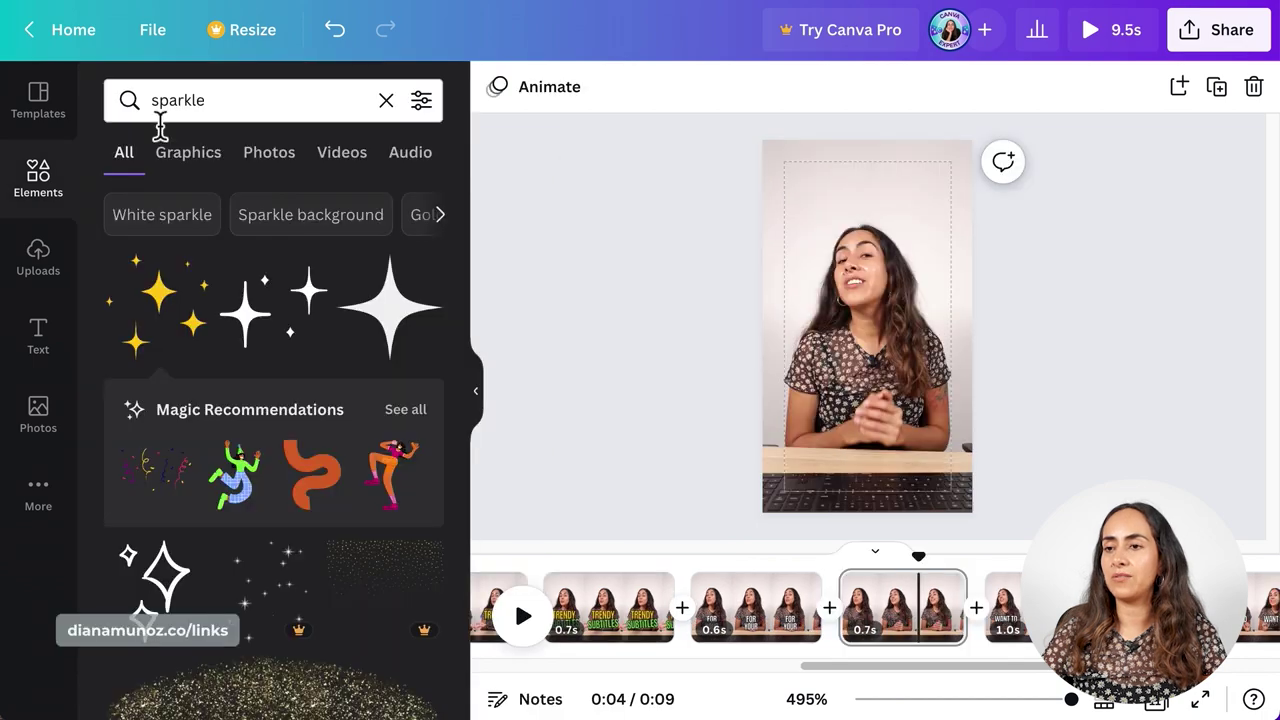
double_click(160, 100)
text(tiktok)
key(Return)
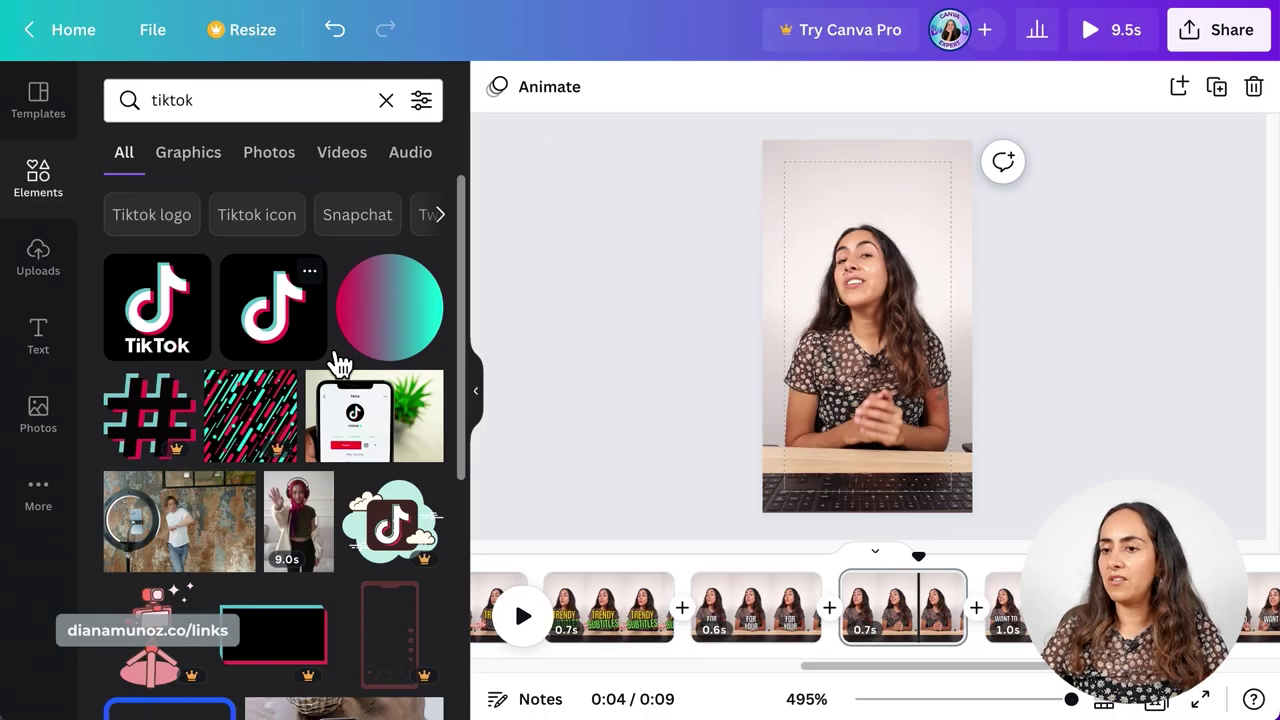
click(299, 333)
click(477, 390)
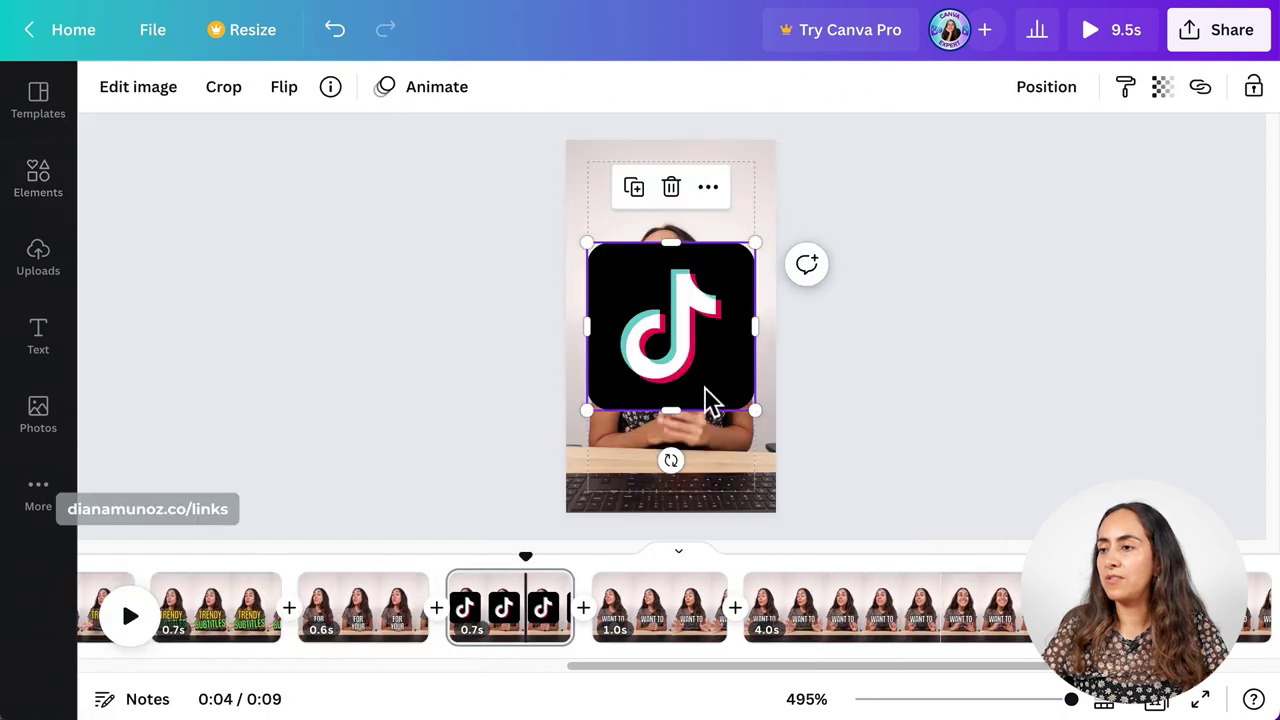
Step: Shrink and tilt the TikTok icon at the left of the frame and copy it onto the following 1.0 s page
drag(755, 243, 690, 362)
drag(626, 457, 655, 432)
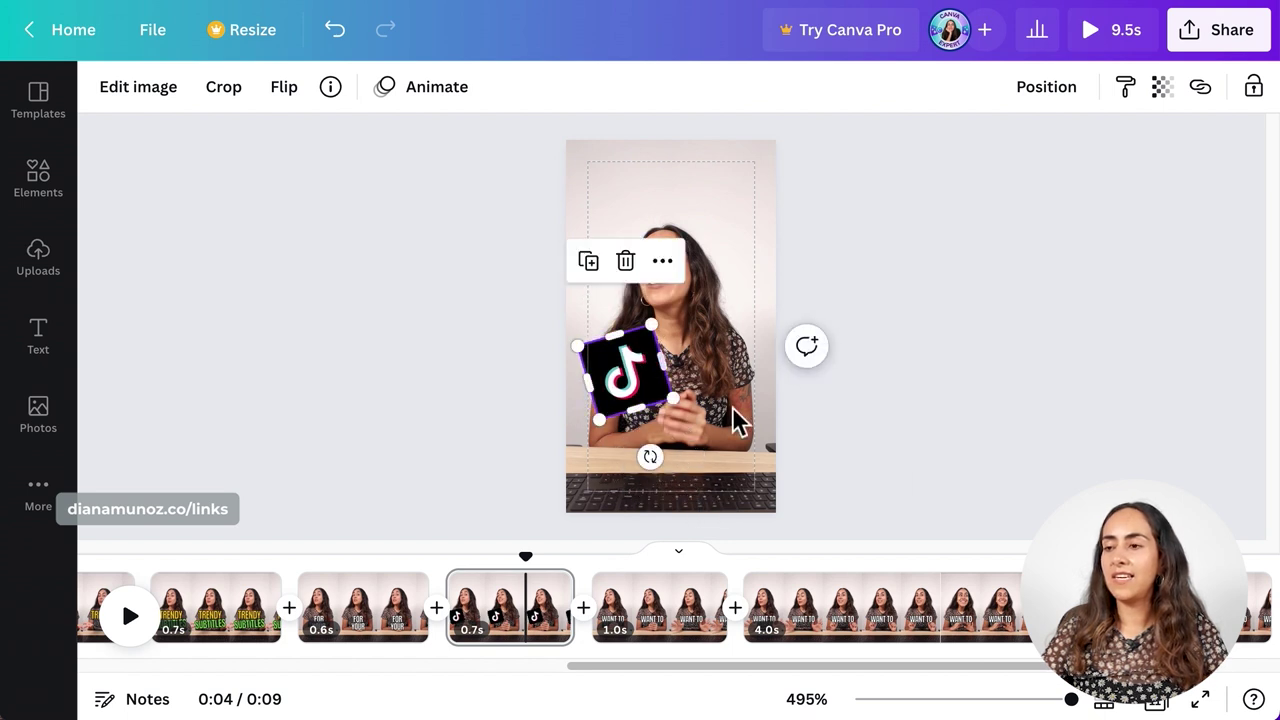
click(733, 407)
click(625, 387)
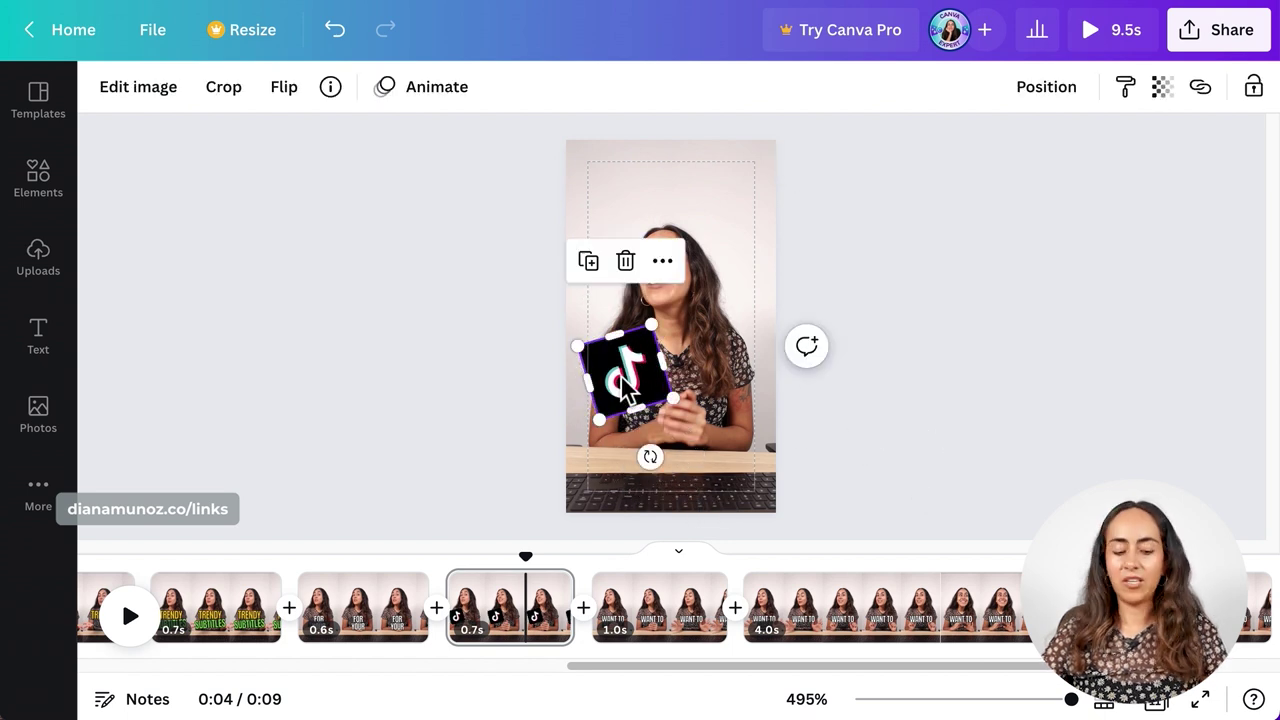
click(680, 612)
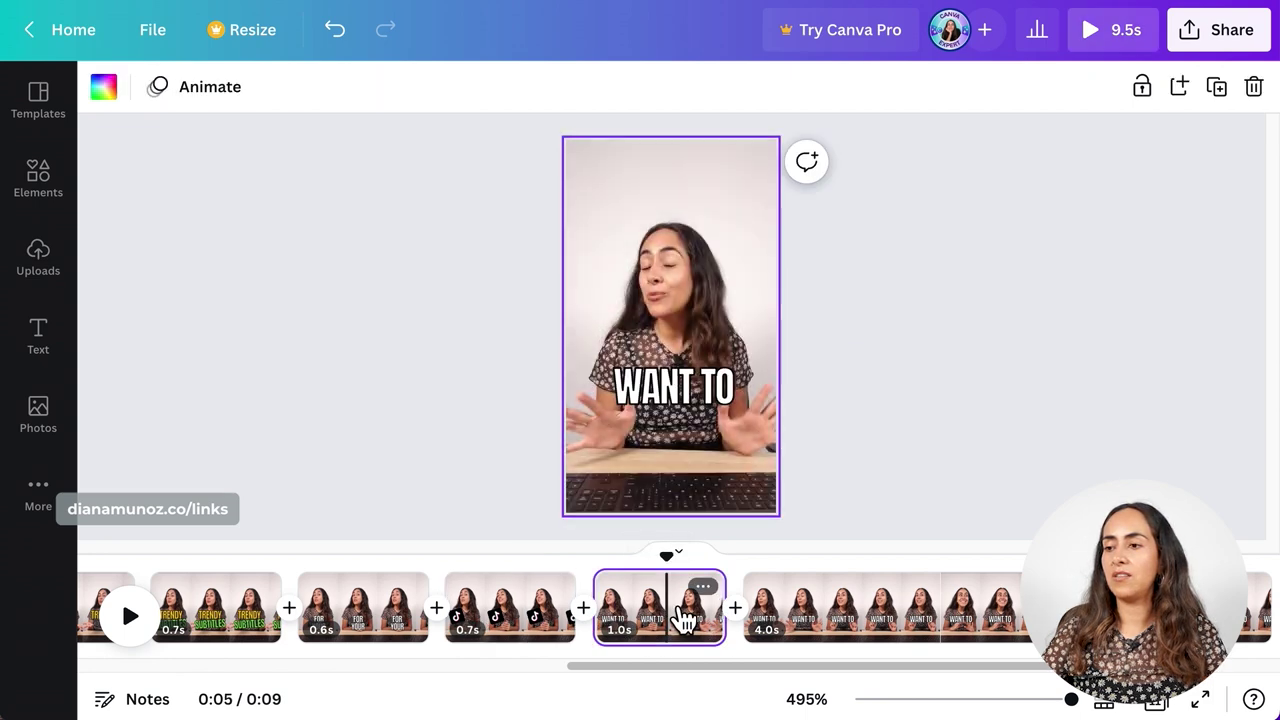
Step: Change the "WANT TO" caption on the 1.0 s page to "&" and place it just right of the TikTok icon
click(700, 410)
click(703, 395)
drag(694, 463, 714, 441)
double_click(717, 373)
text(&)
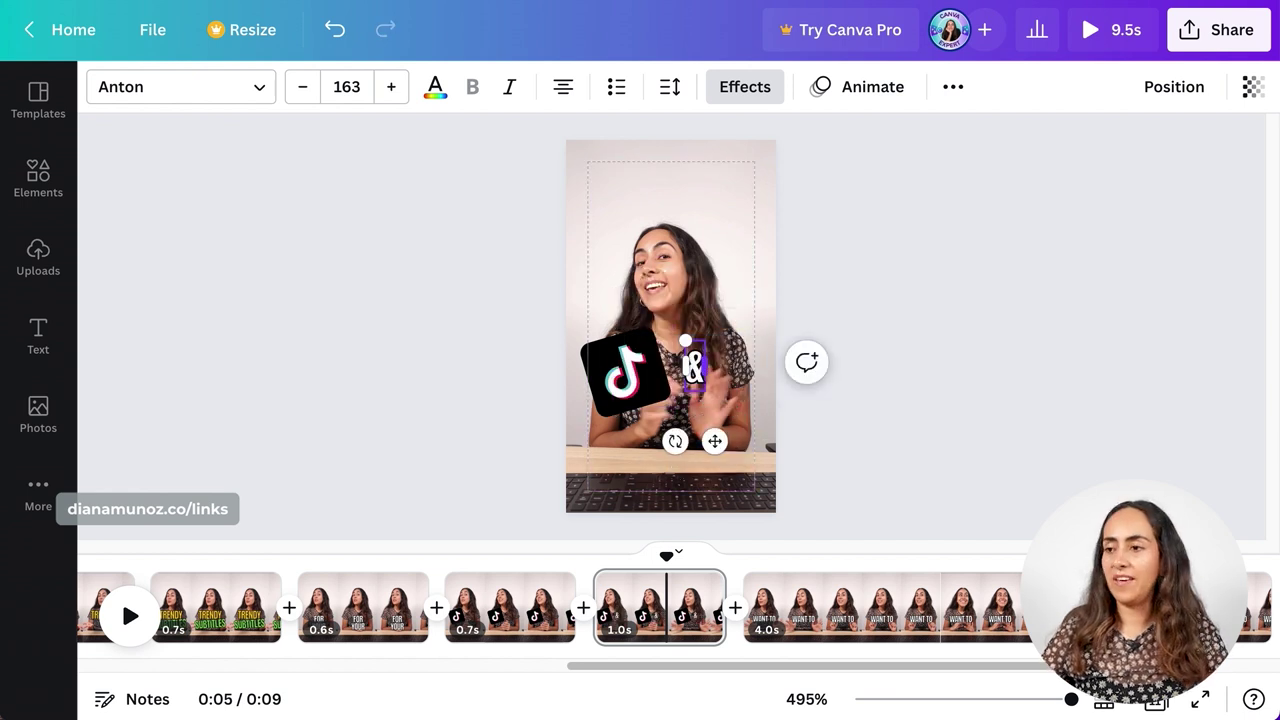
drag(716, 446, 697, 457)
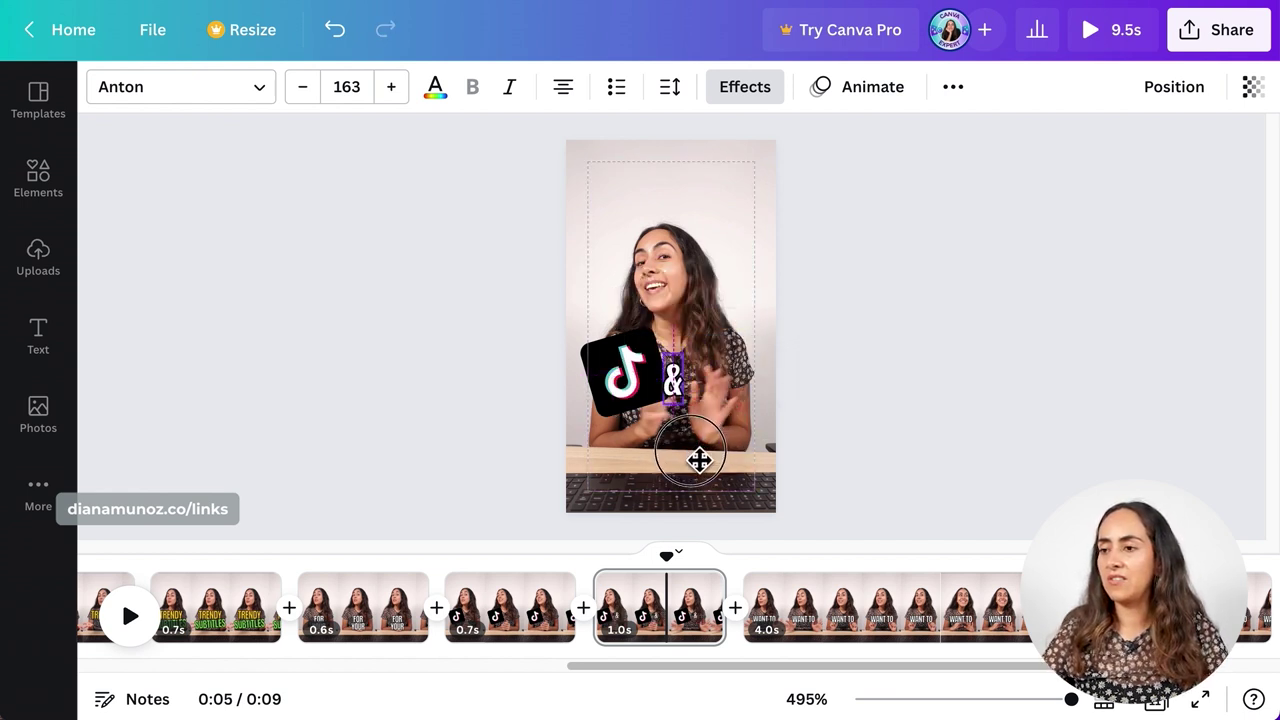
click(906, 480)
Step: Search the elements for "instagram logo" and add the gradient Instagram logo to the 1.0 s page
click(57, 201)
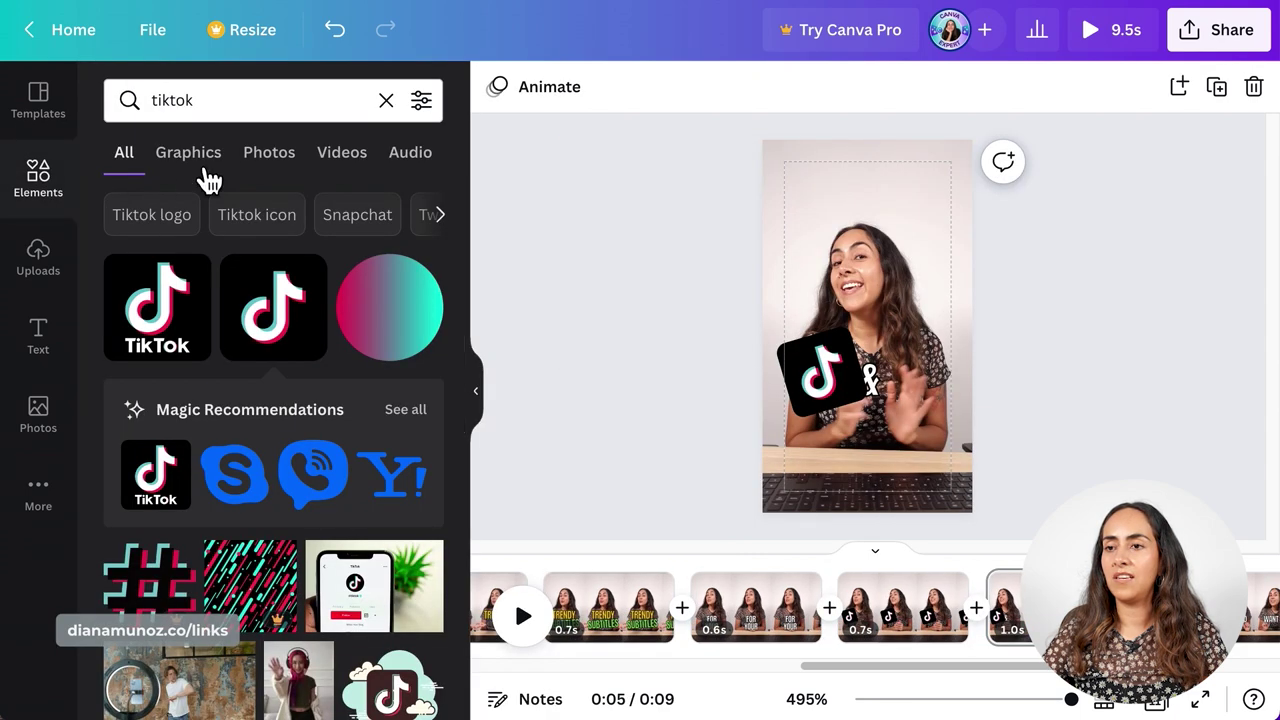
click(220, 114)
double_click(220, 114)
text(instagram)
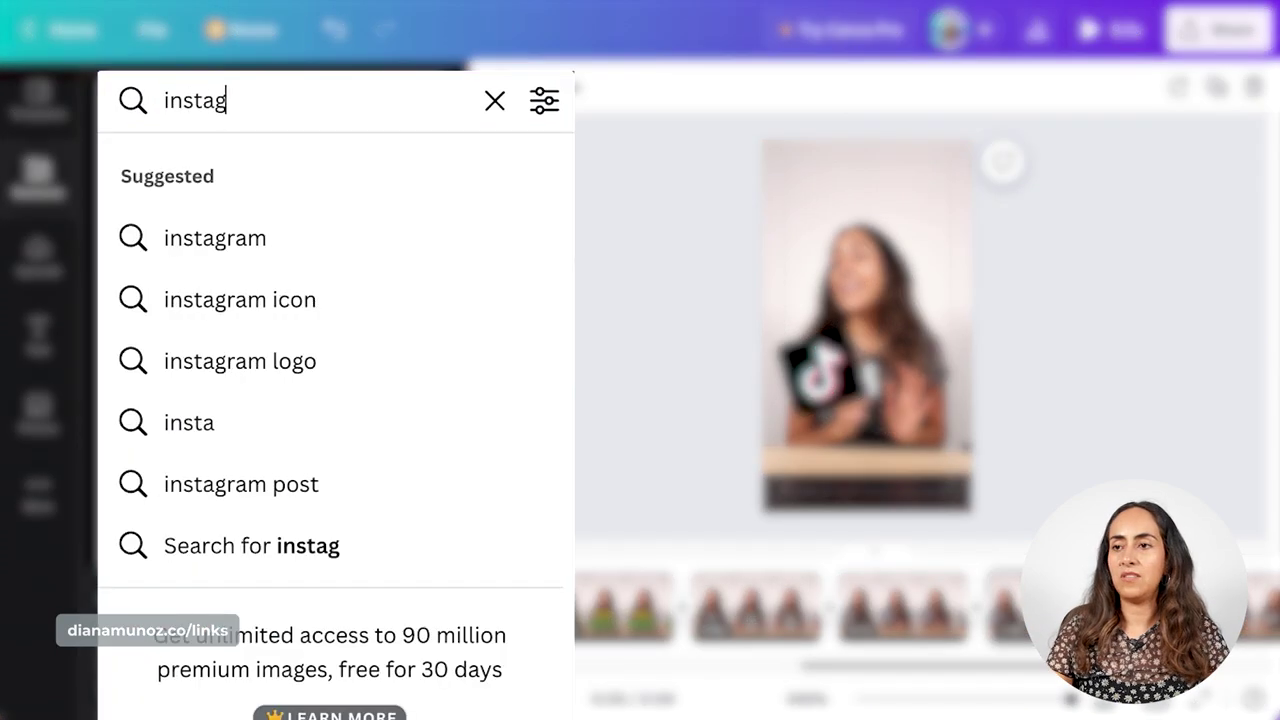
key(Down)
key(Down)
key(Down)
key(Down)
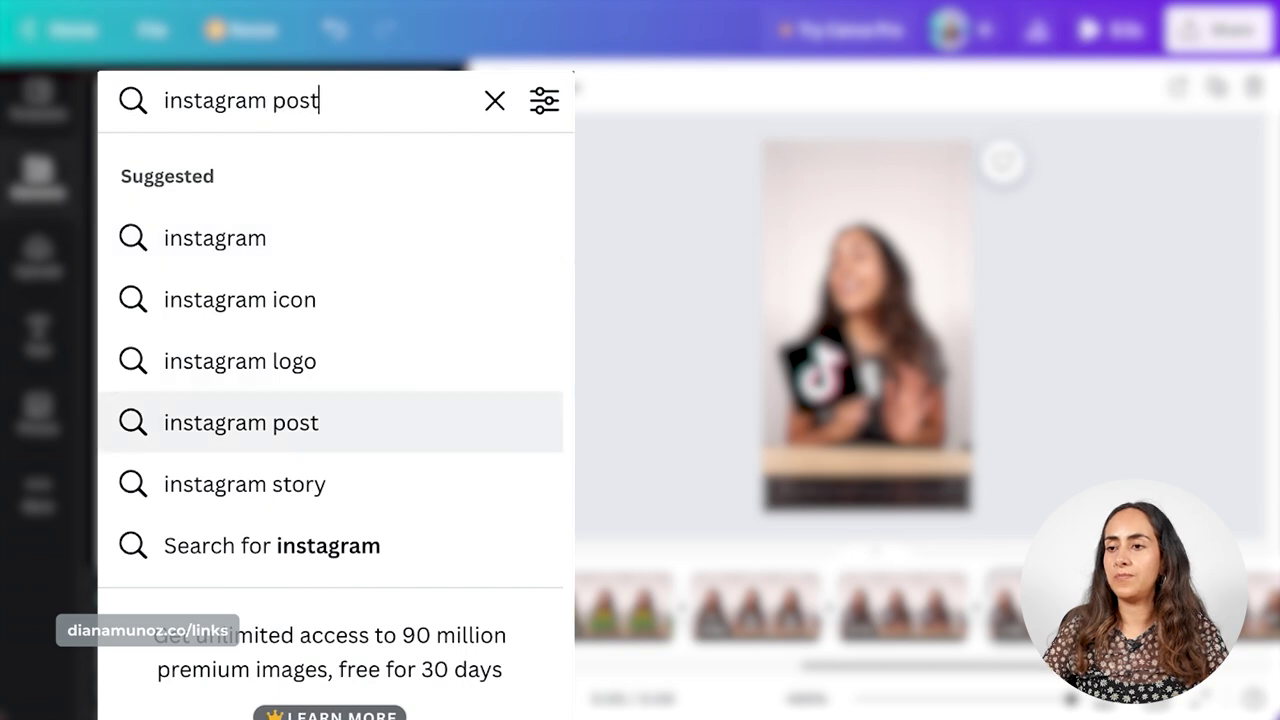
key(Up)
key(Return)
click(180, 337)
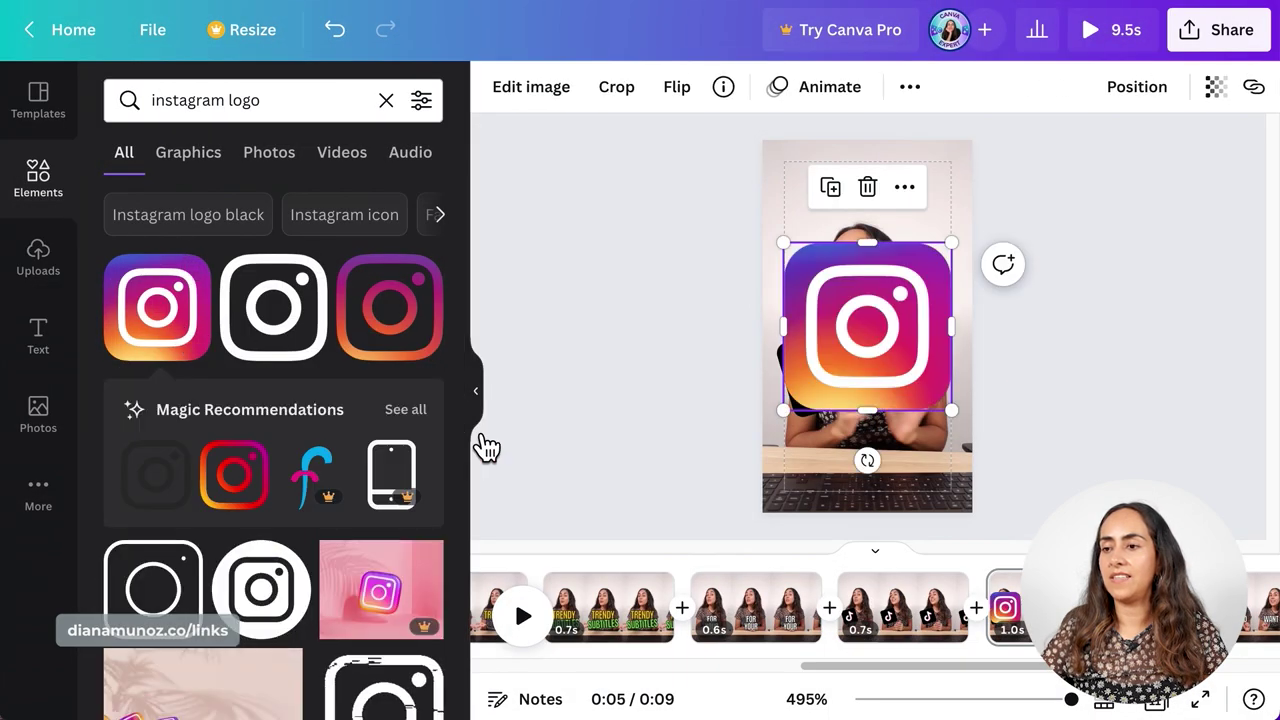
Step: Shrink the Instagram logo, tilt it clockwise and place it to the lower right of the "&" caption
click(476, 397)
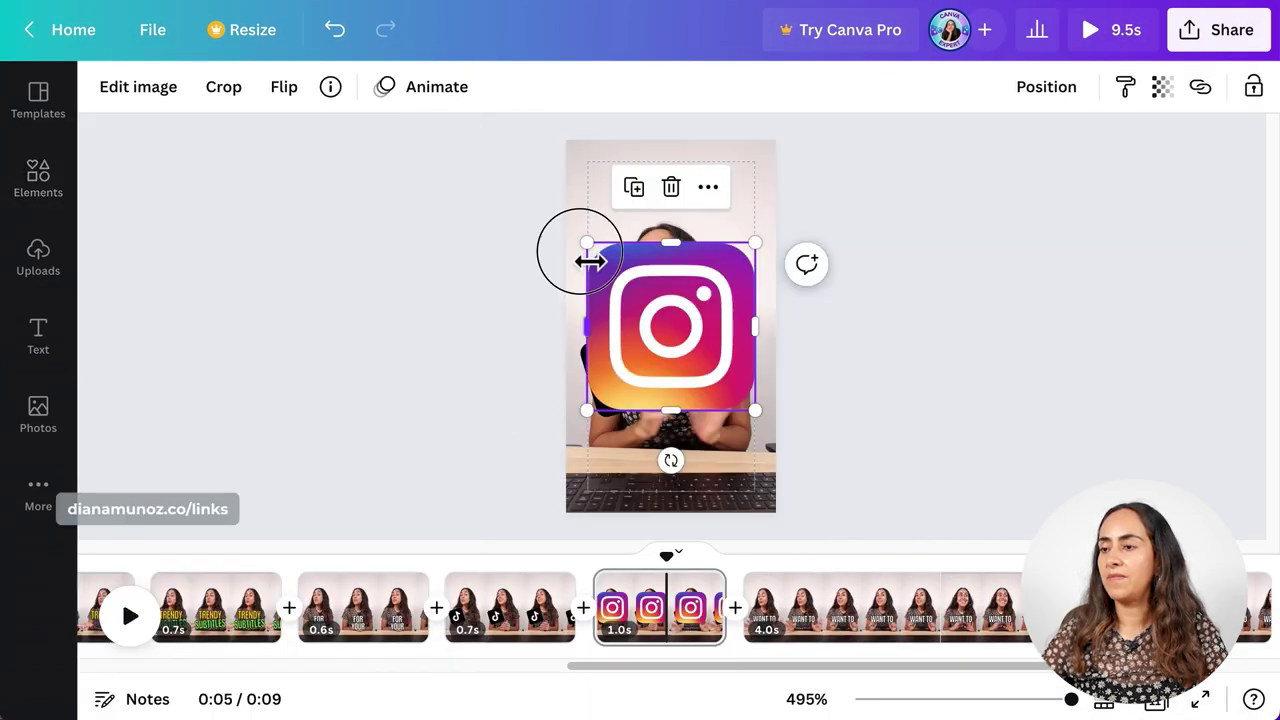
drag(589, 248, 691, 333)
drag(720, 458, 706, 474)
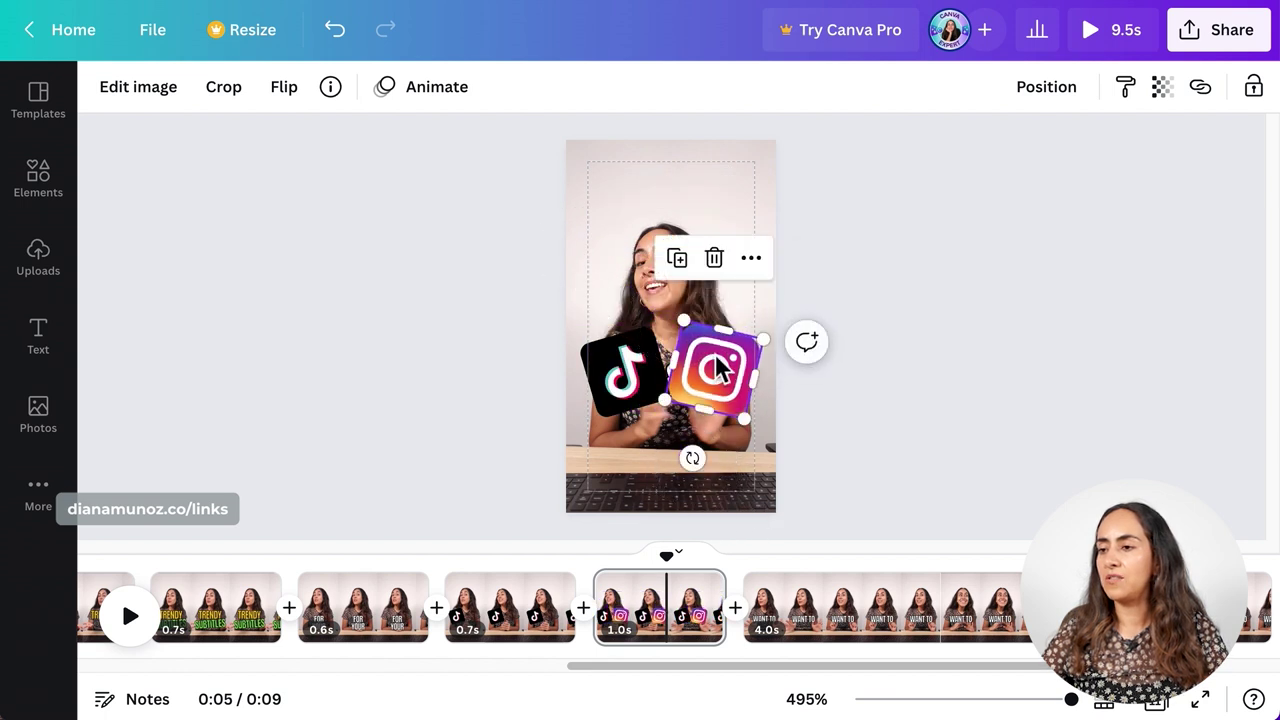
drag(720, 368, 724, 405)
Step: Bring the "&" caption forward so it overlaps the Instagram logo on the 1.0 s page
click(676, 380)
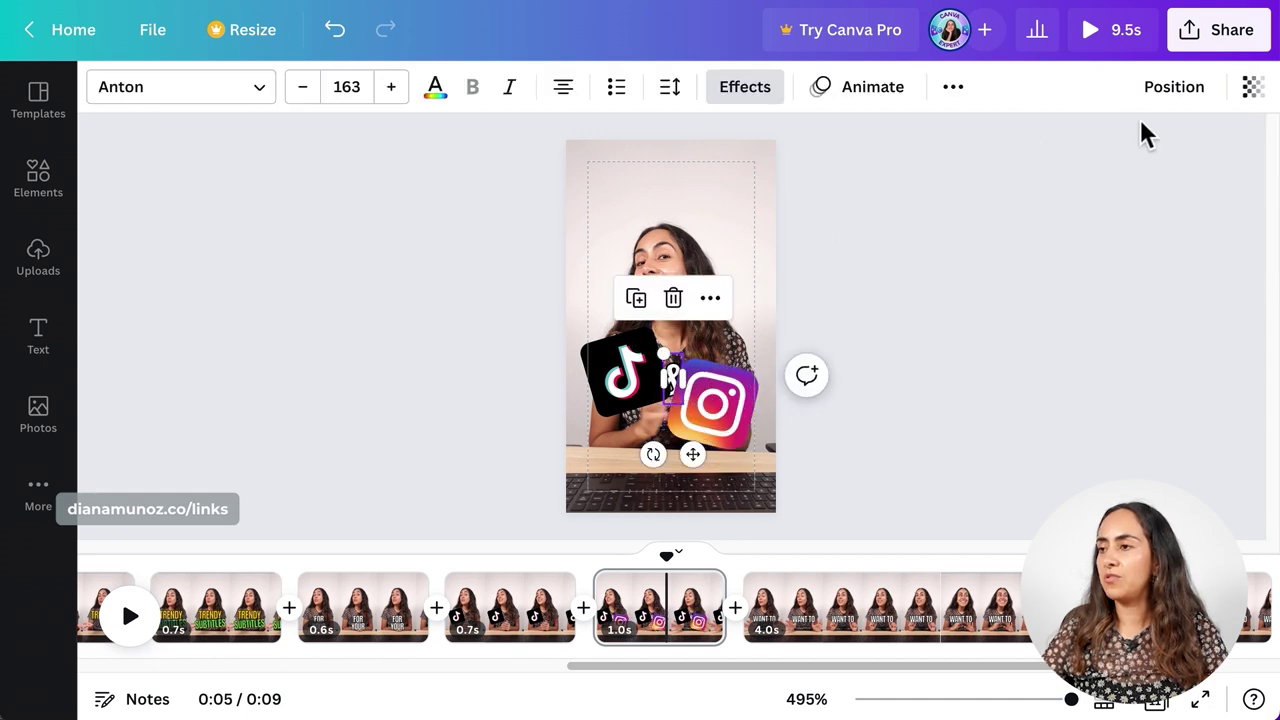
click(1165, 88)
click(914, 470)
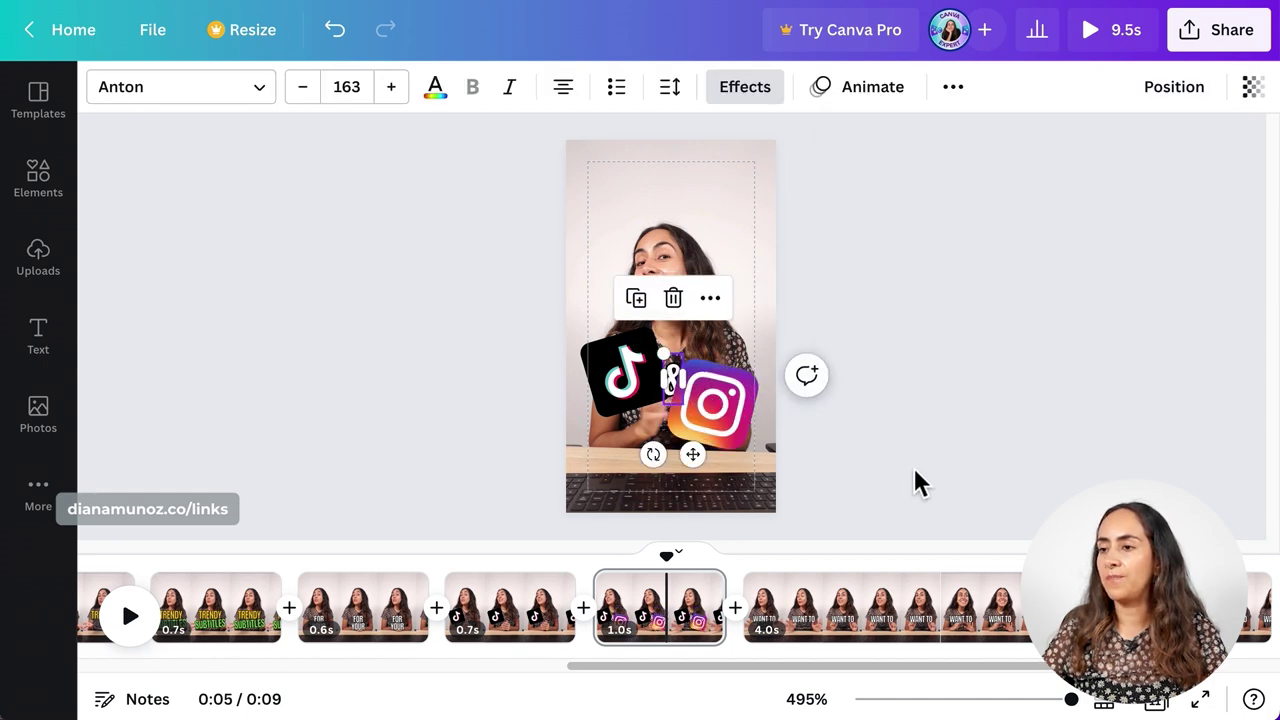
click(1174, 87)
click(917, 163)
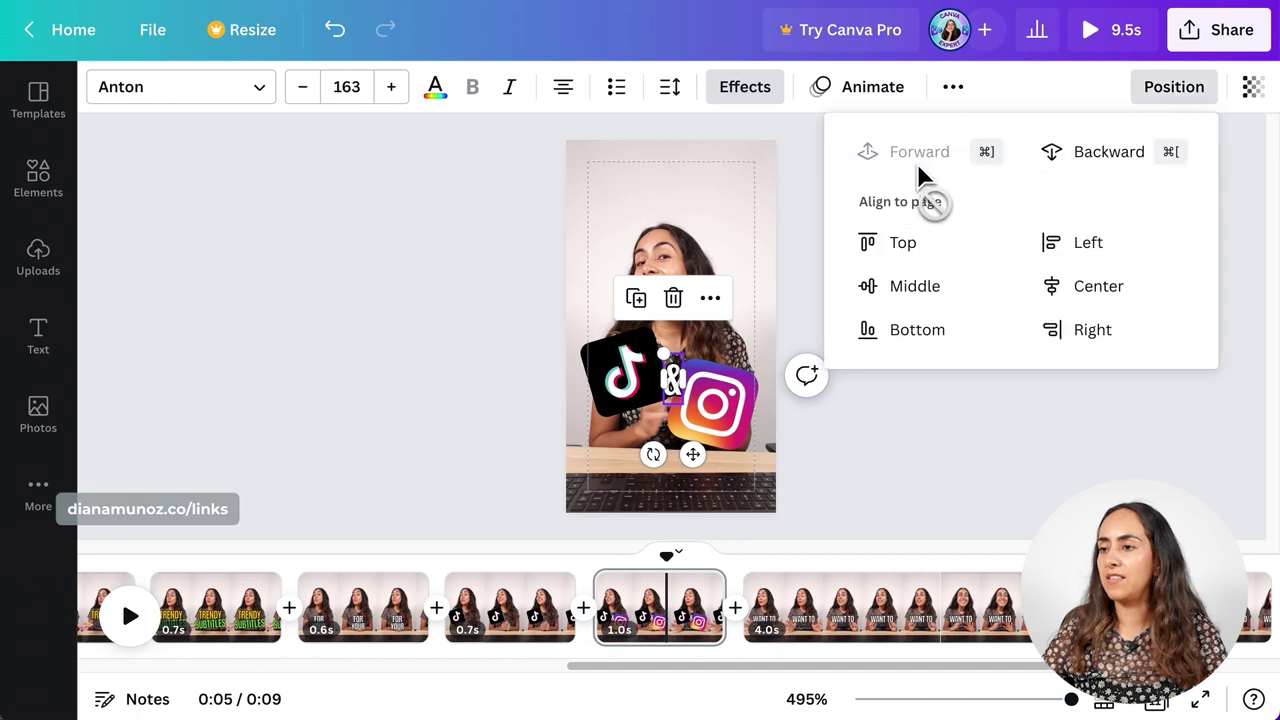
click(933, 512)
click(928, 425)
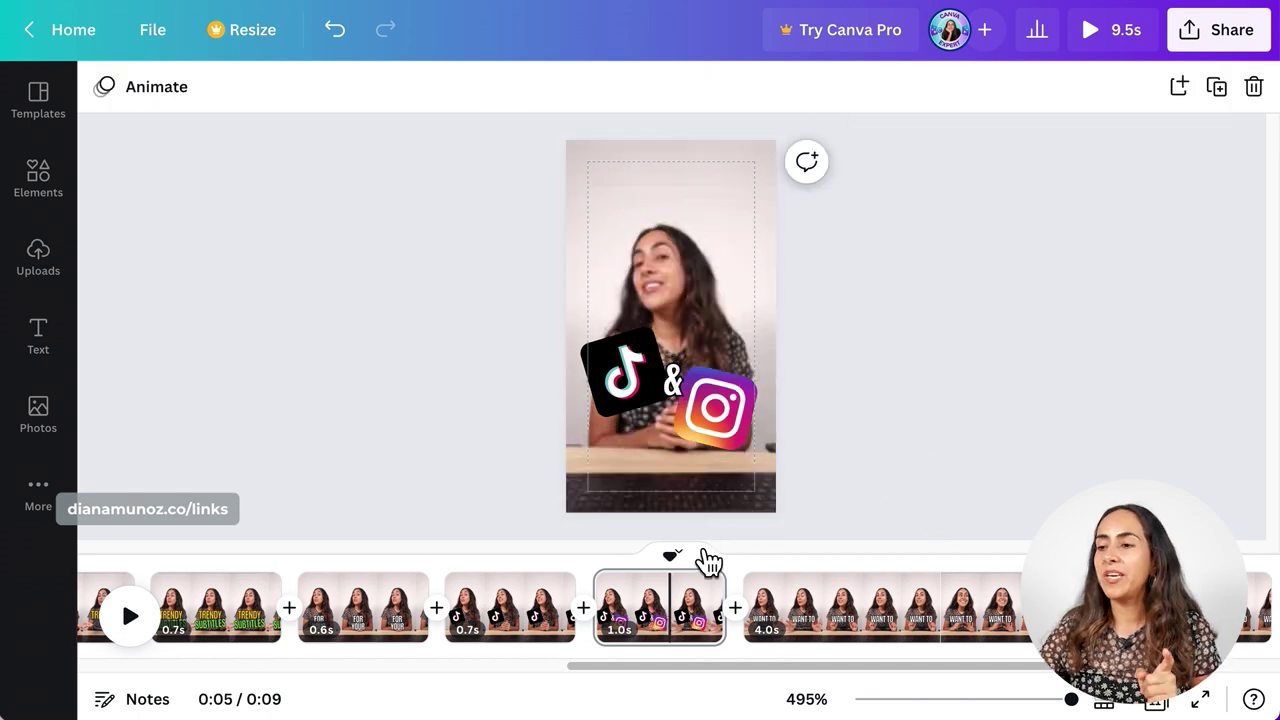
Step: Play back the video from the 0.7 s TikTok page through the page with both social media icons
drag(693, 573, 486, 589)
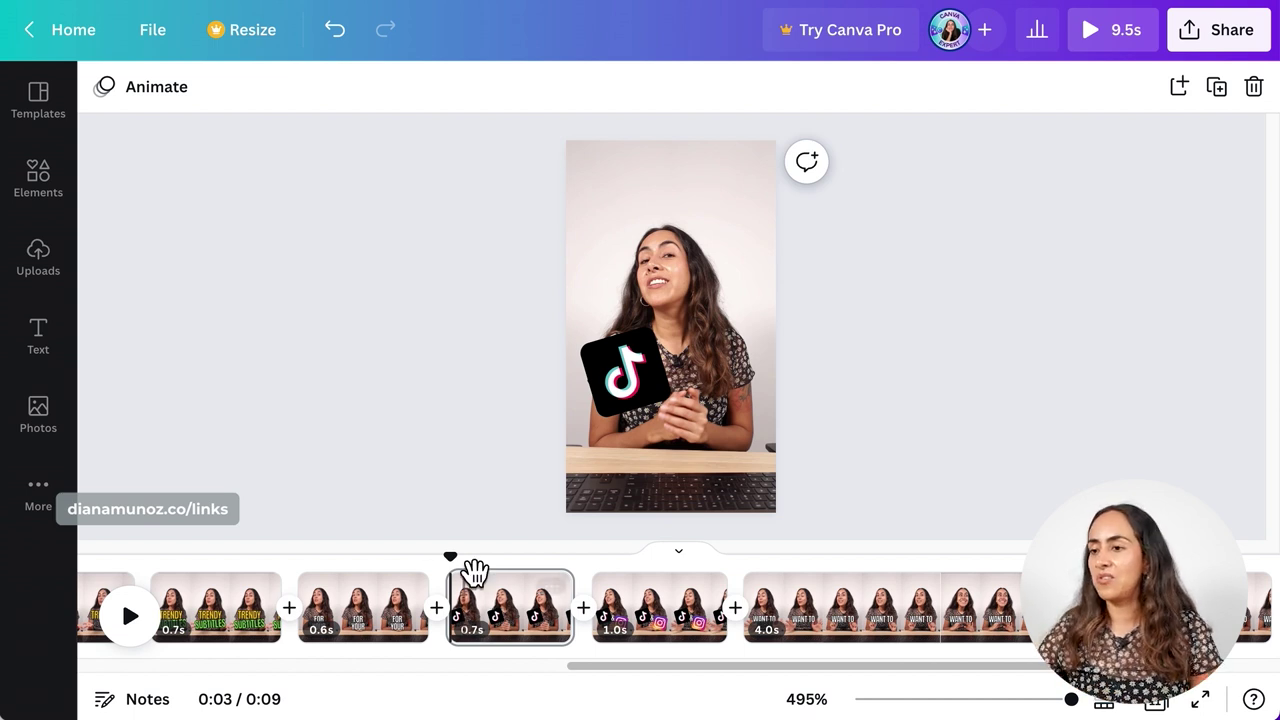
click(145, 647)
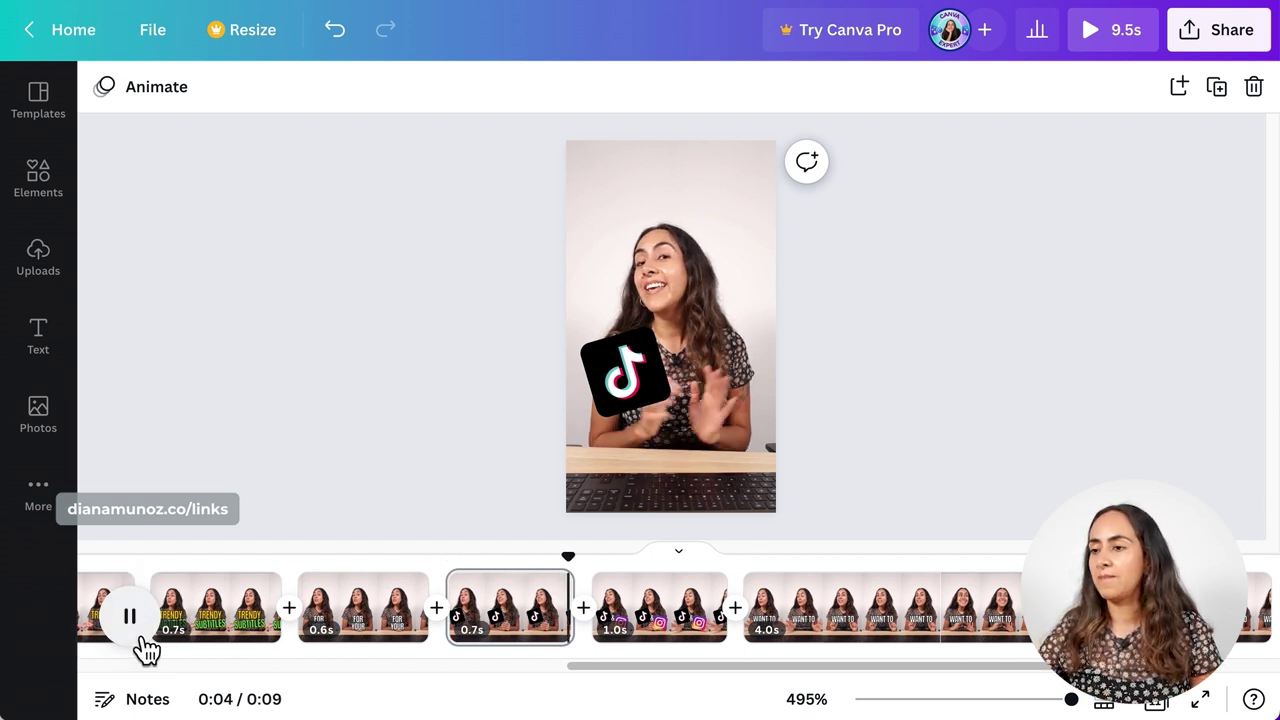
click(145, 647)
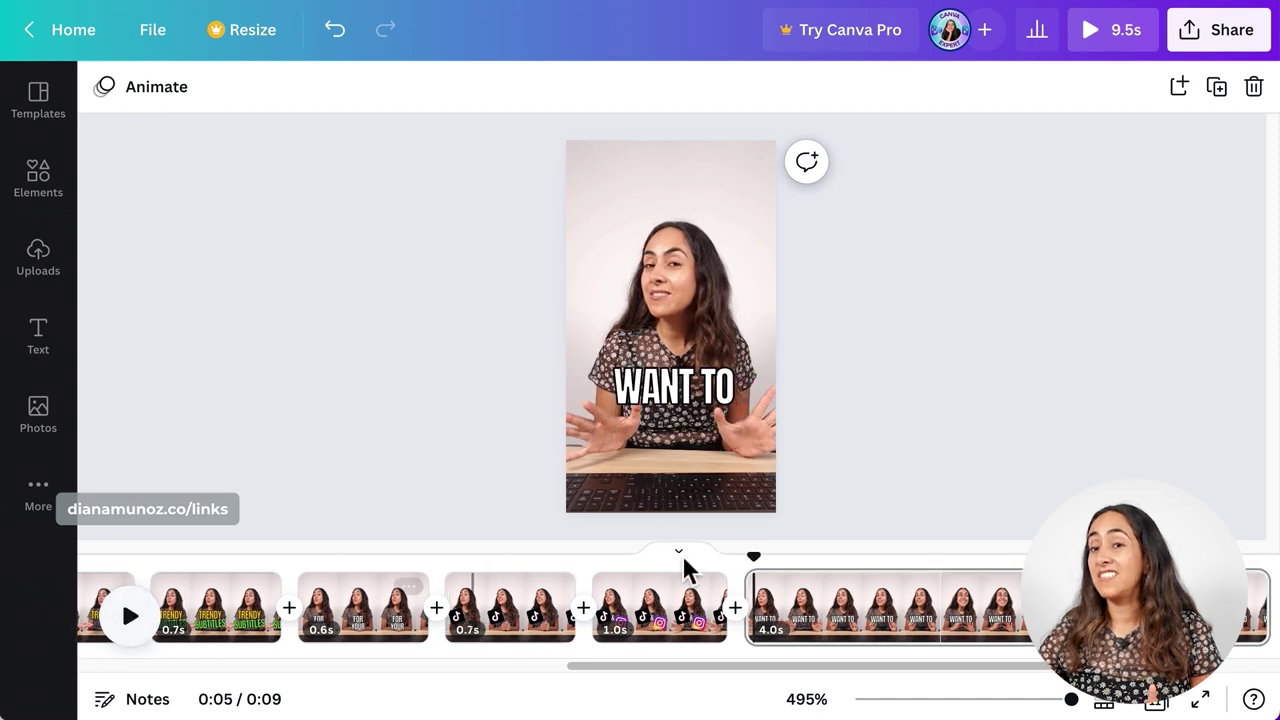
Step: Split the 4.0 s page to match the speech and caption the parts "TRUST ME!", "IT'S", yellow "NOT", "THAT" and "HARD!"
scroll(860, 628, right, 3)
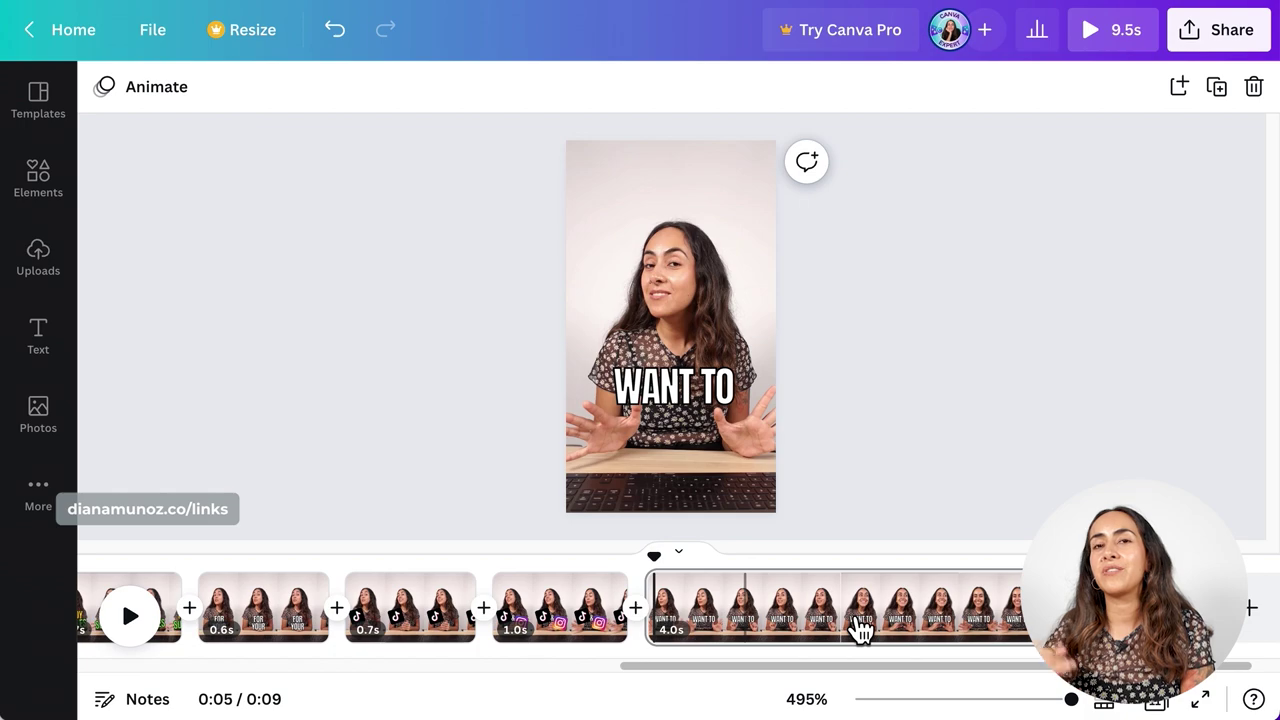
click(391, 578)
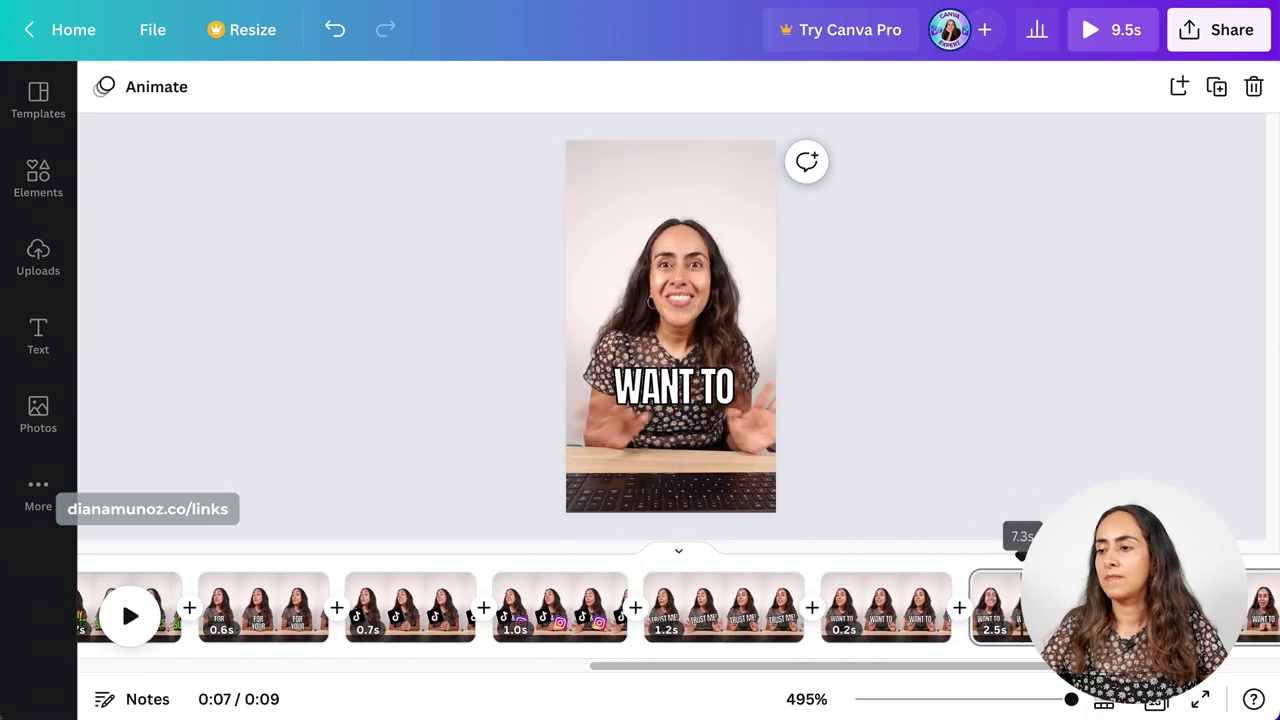
click(131, 620)
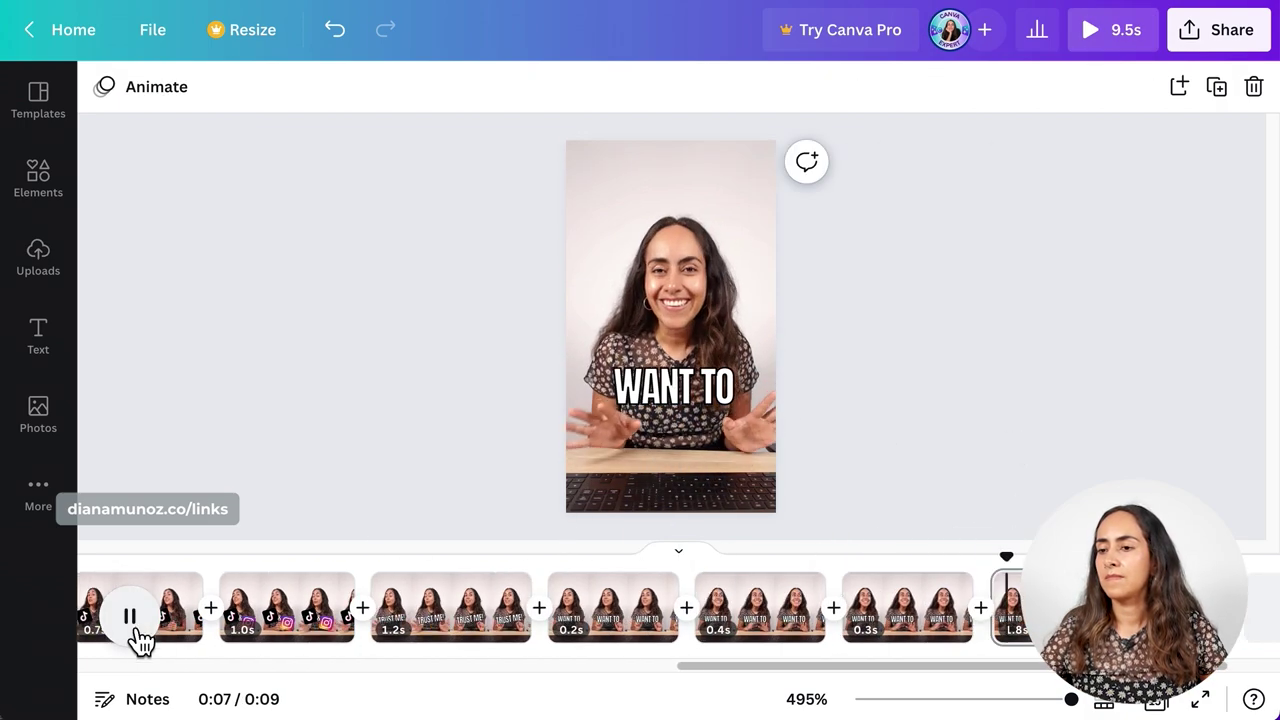
click(660, 585)
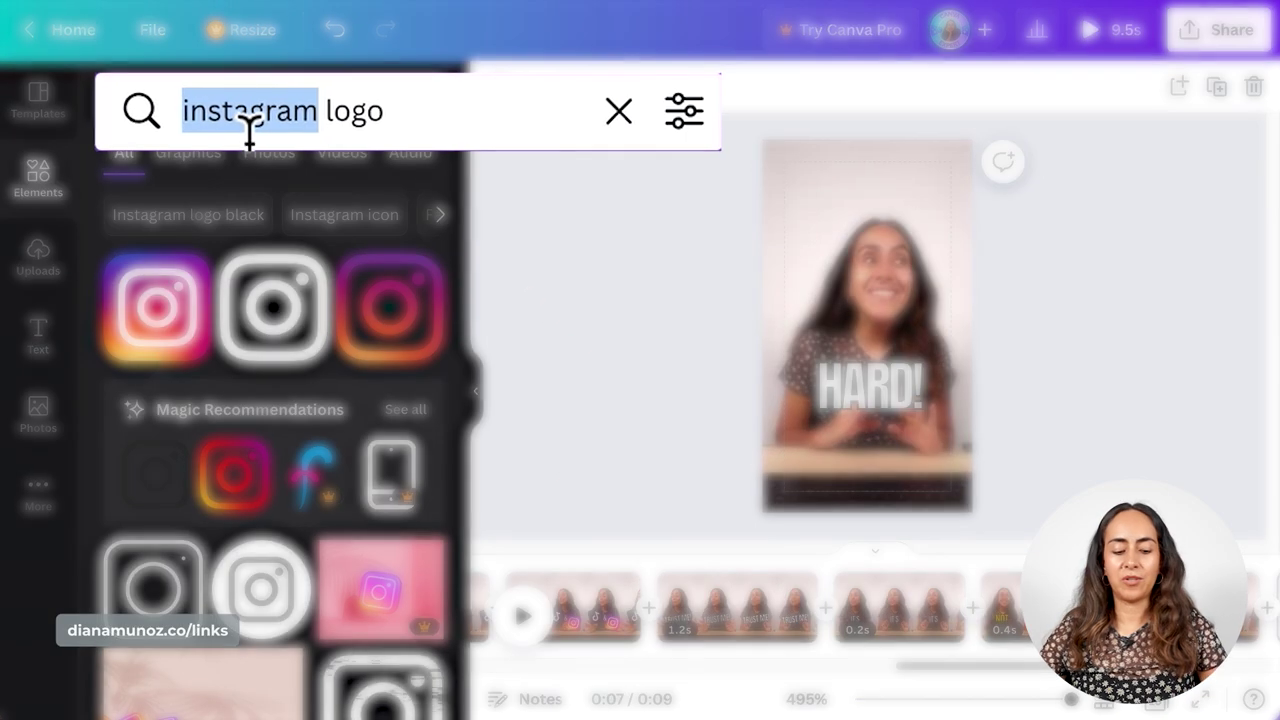
Step: Search the graphics for "line", add the thick straight line to the "HARD!" page and color it red
triple_click(190, 102)
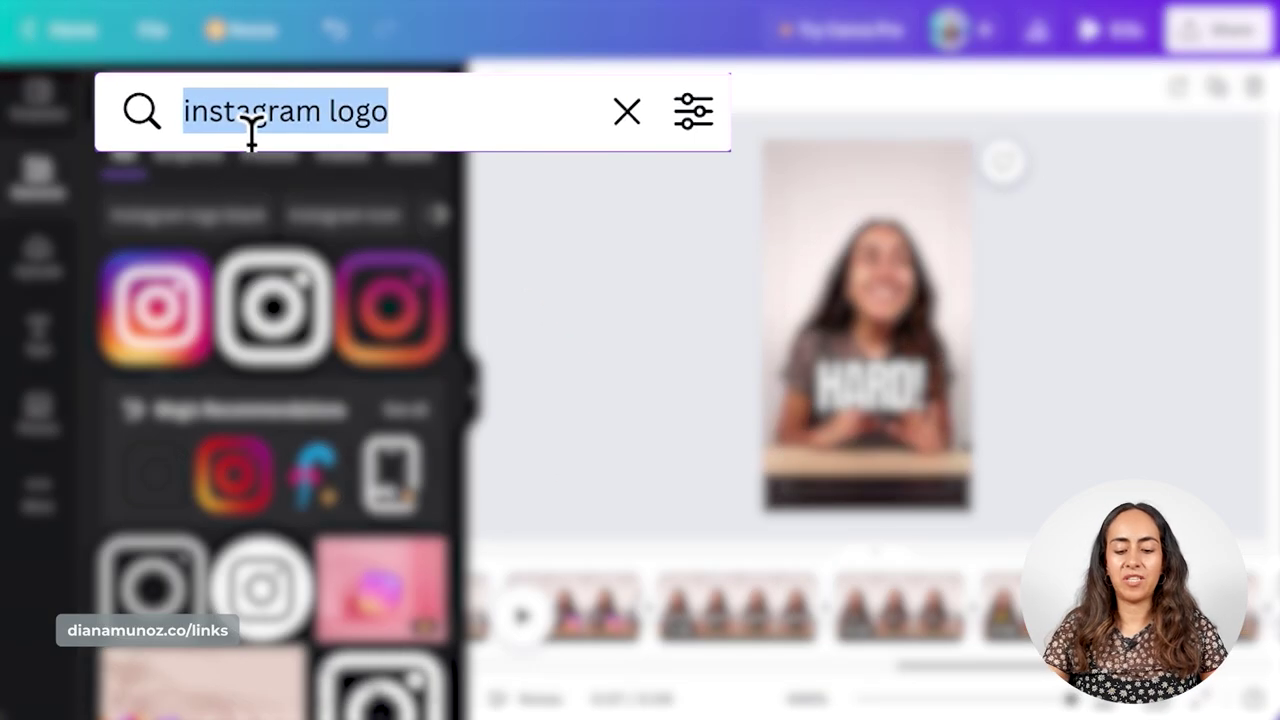
text(line)
key(Return)
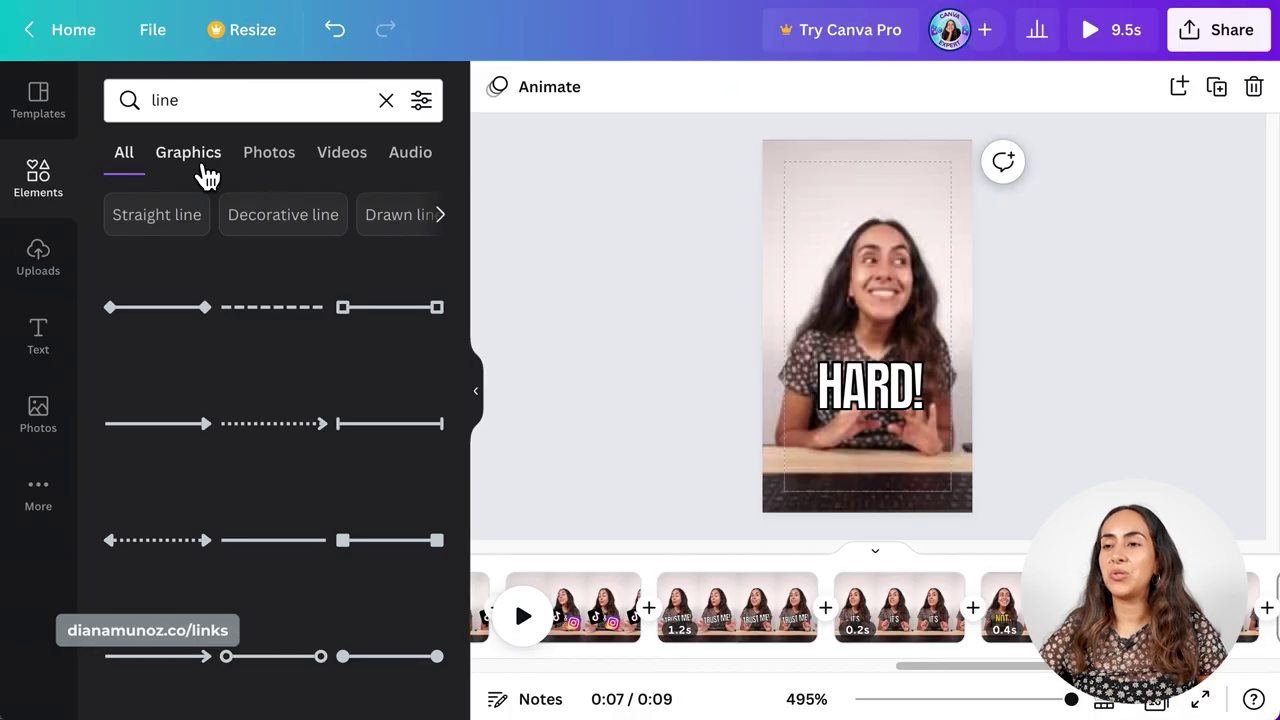
click(203, 165)
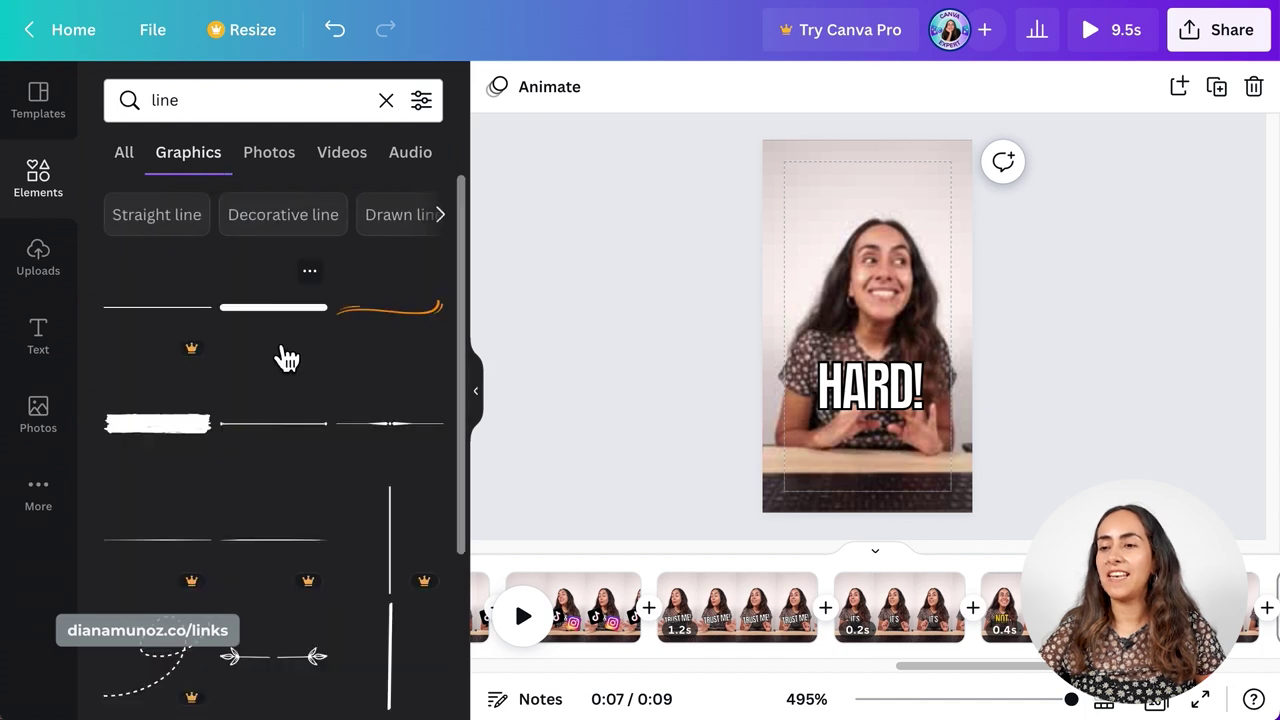
click(304, 340)
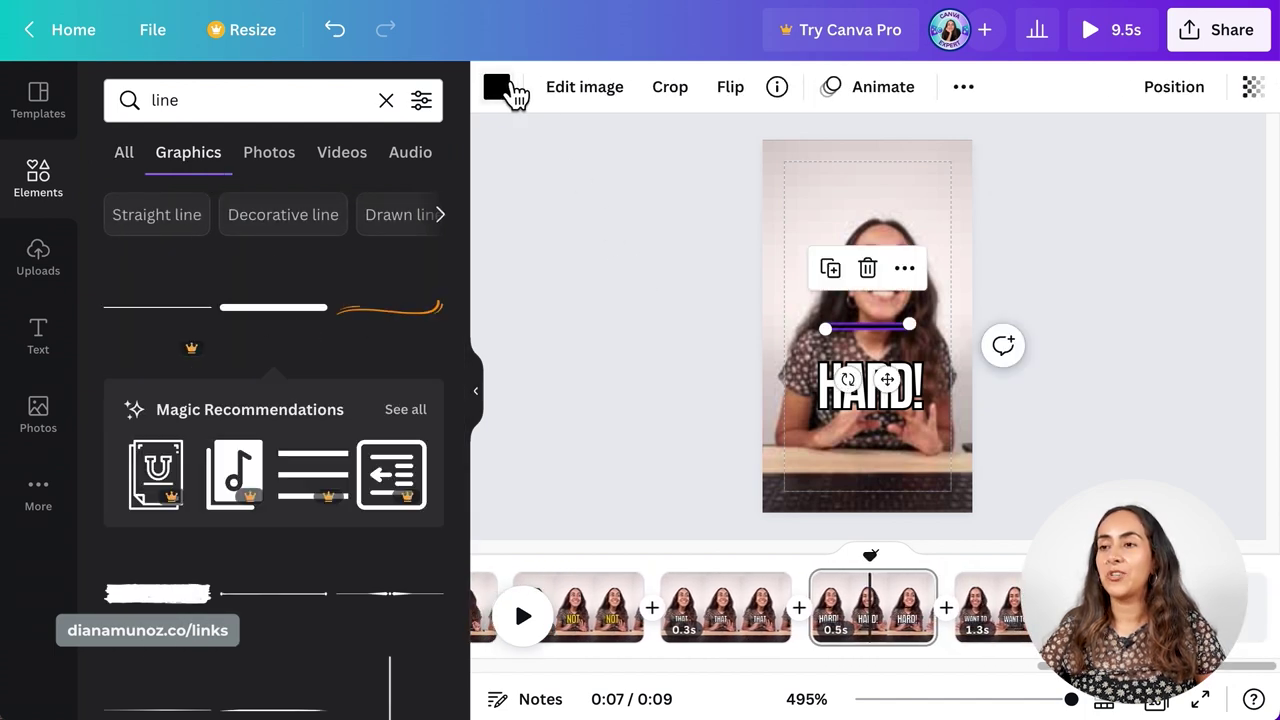
click(498, 88)
scroll(337, 435, down, 2)
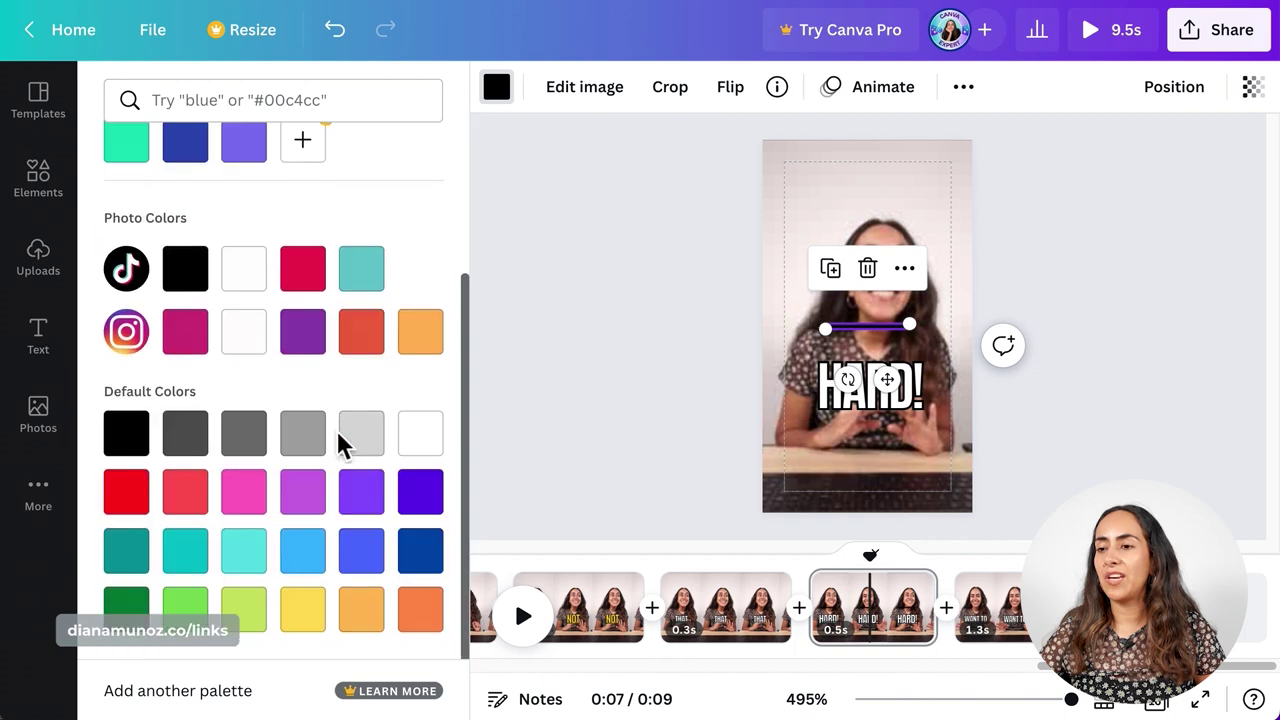
click(140, 492)
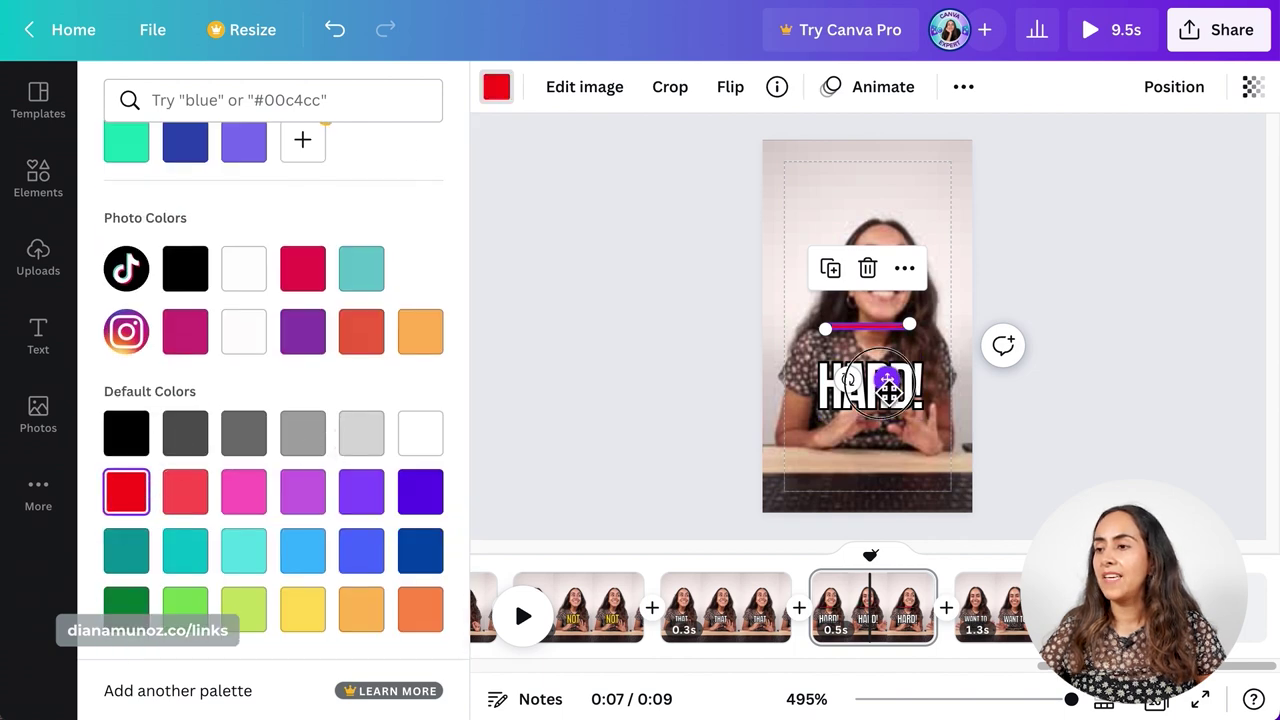
Step: Lay the red line across the "HARD!" caption, lengthen it to the width of the word and bring it forward
drag(887, 379, 878, 437)
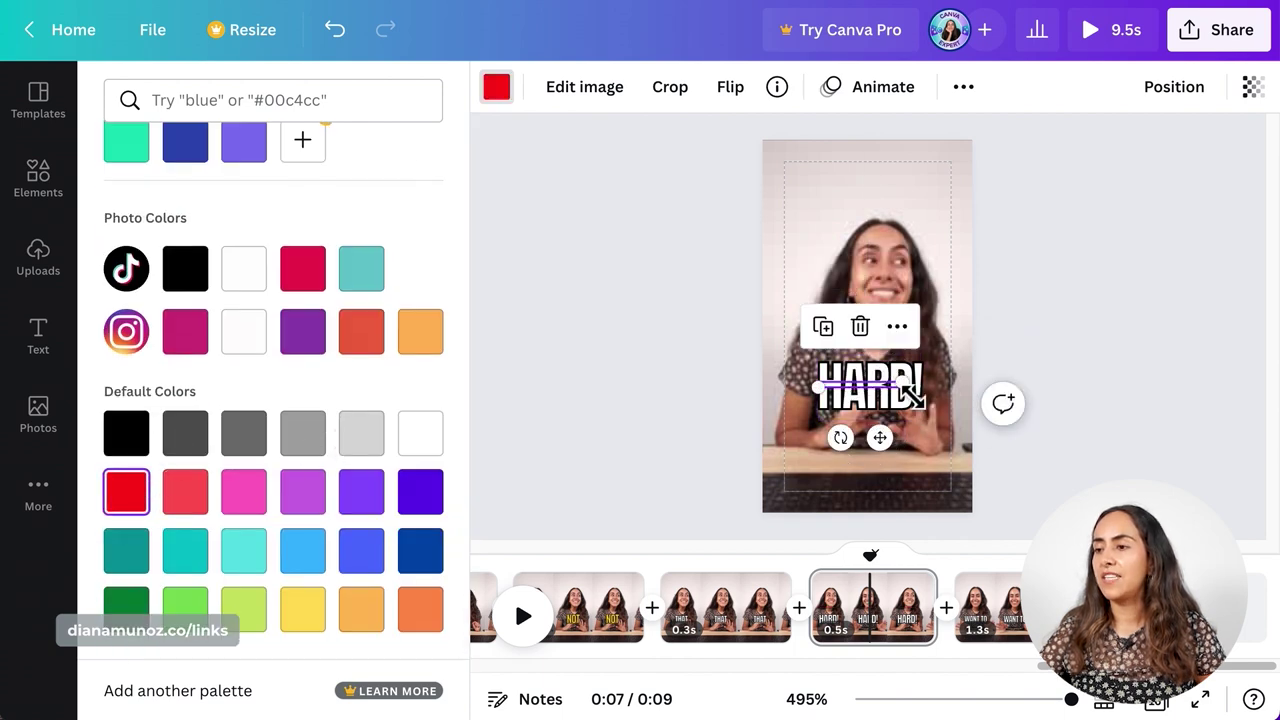
drag(912, 394, 928, 388)
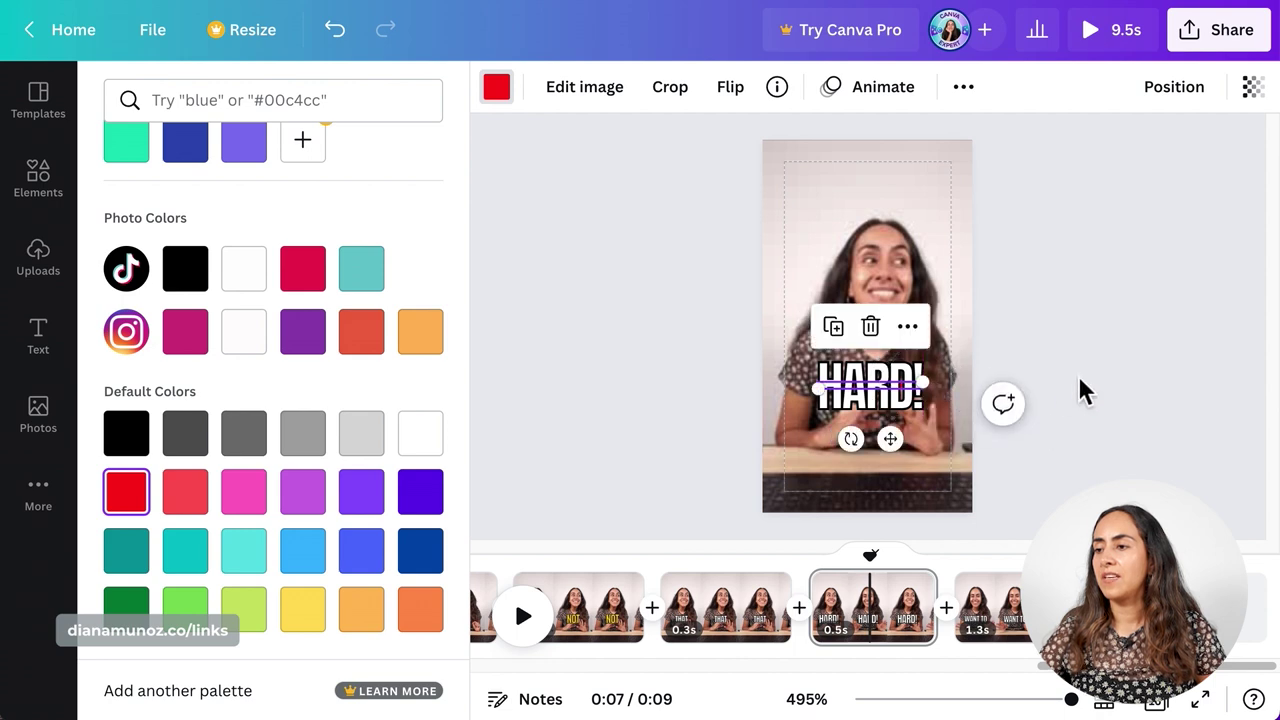
click(1168, 92)
click(893, 160)
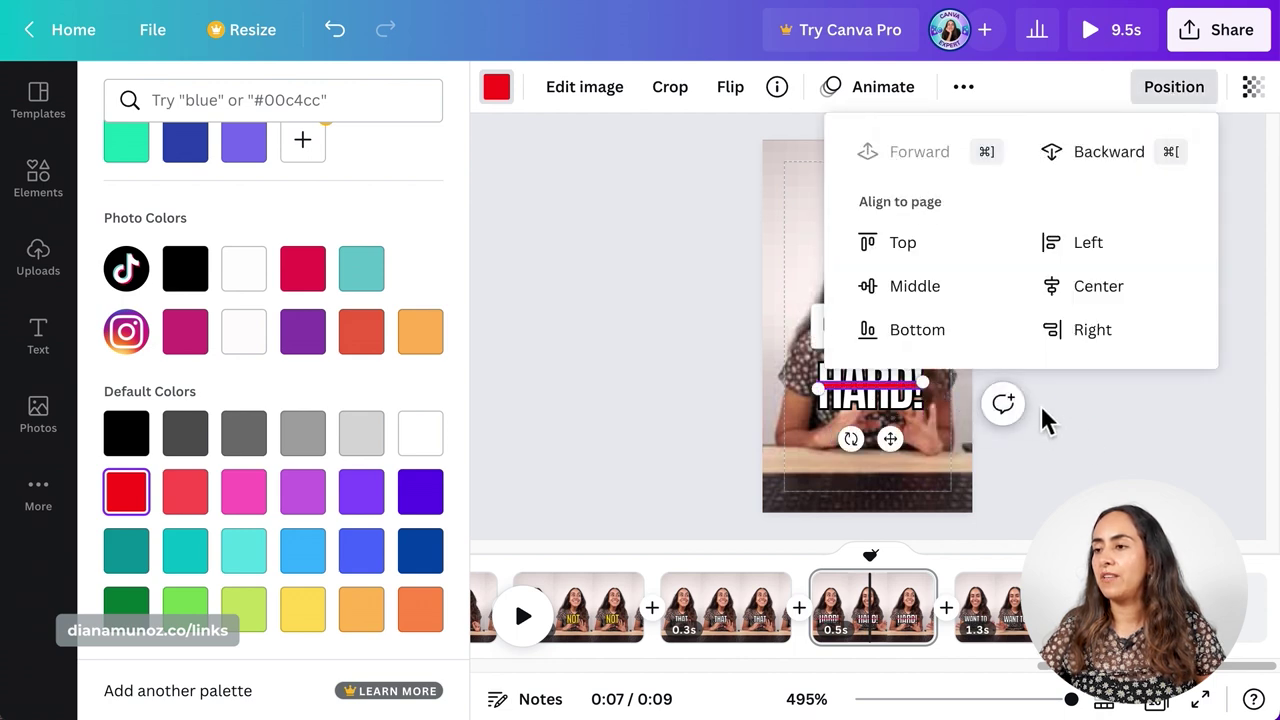
click(1070, 430)
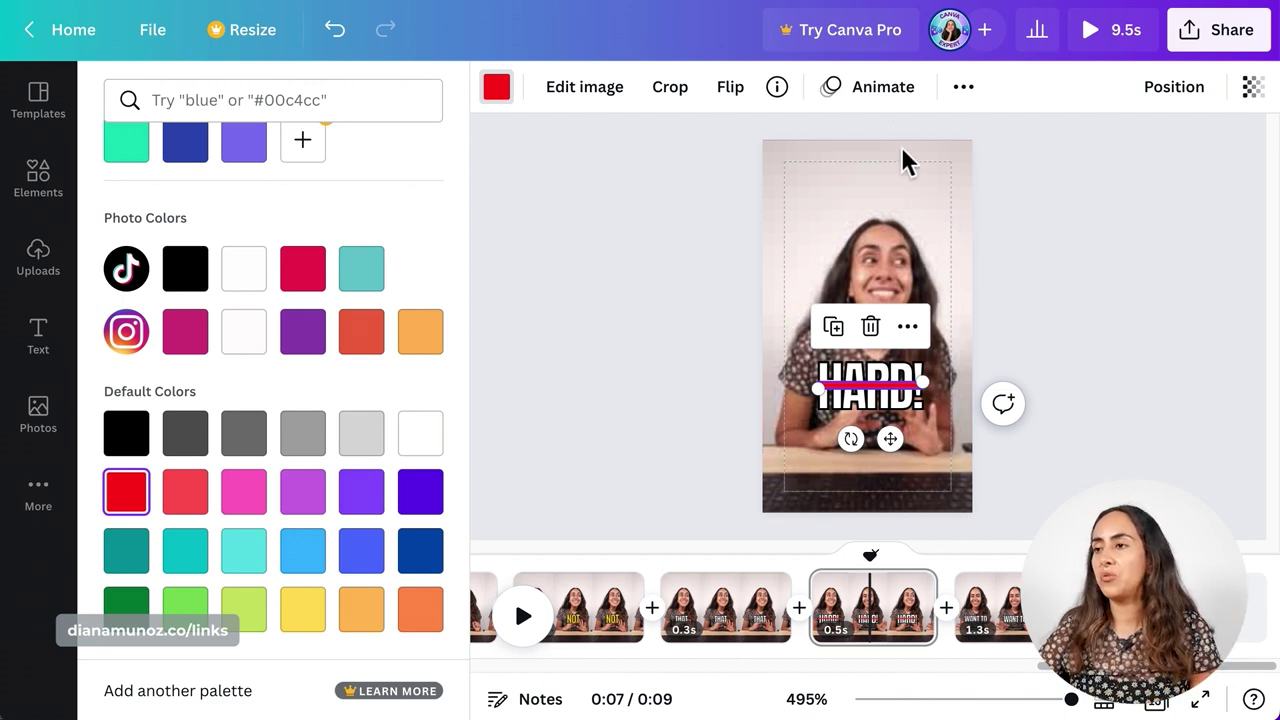
Step: Apply the Wipe animation to the red line on enter only and preview it from the "NOT" page
click(880, 92)
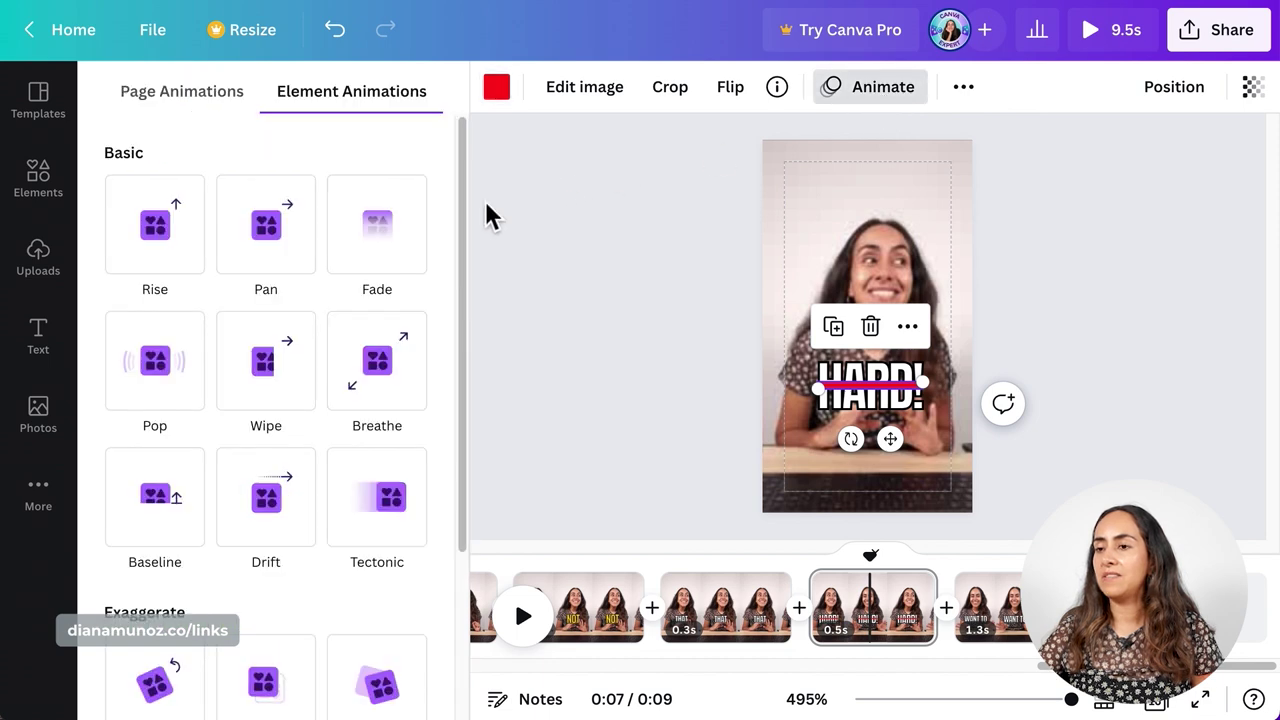
click(287, 388)
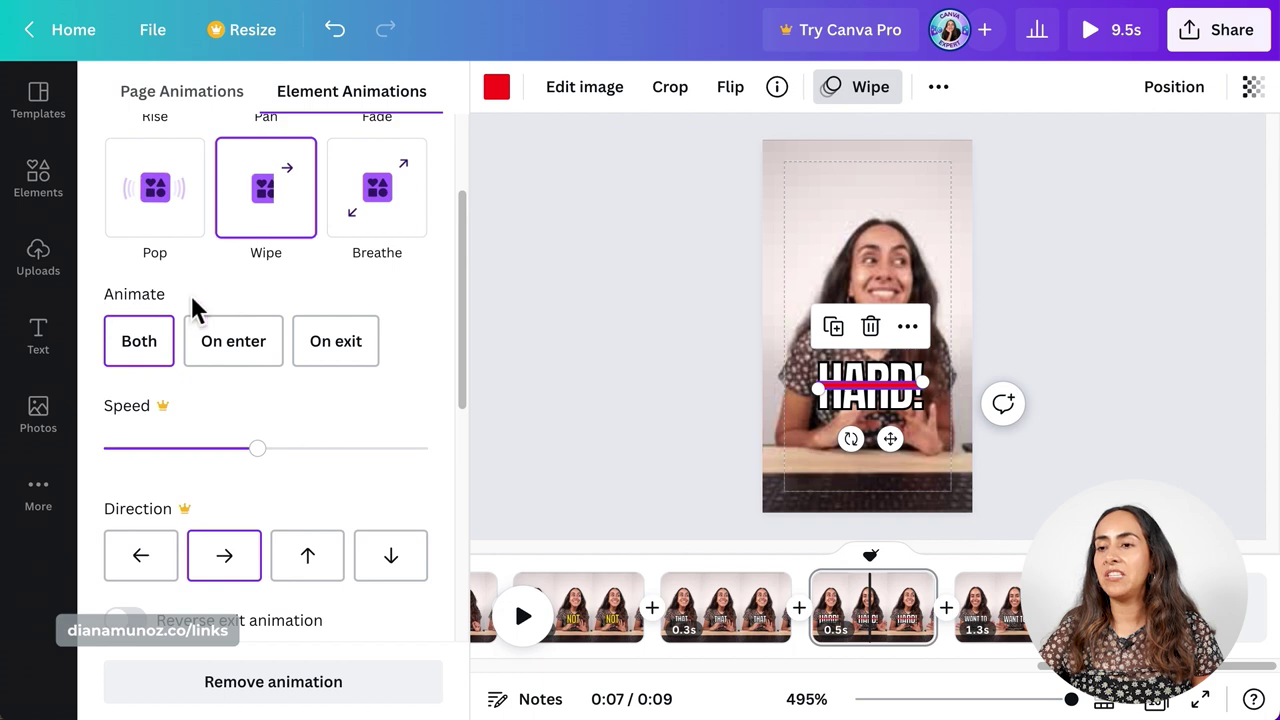
click(251, 345)
drag(862, 552, 657, 566)
click(530, 626)
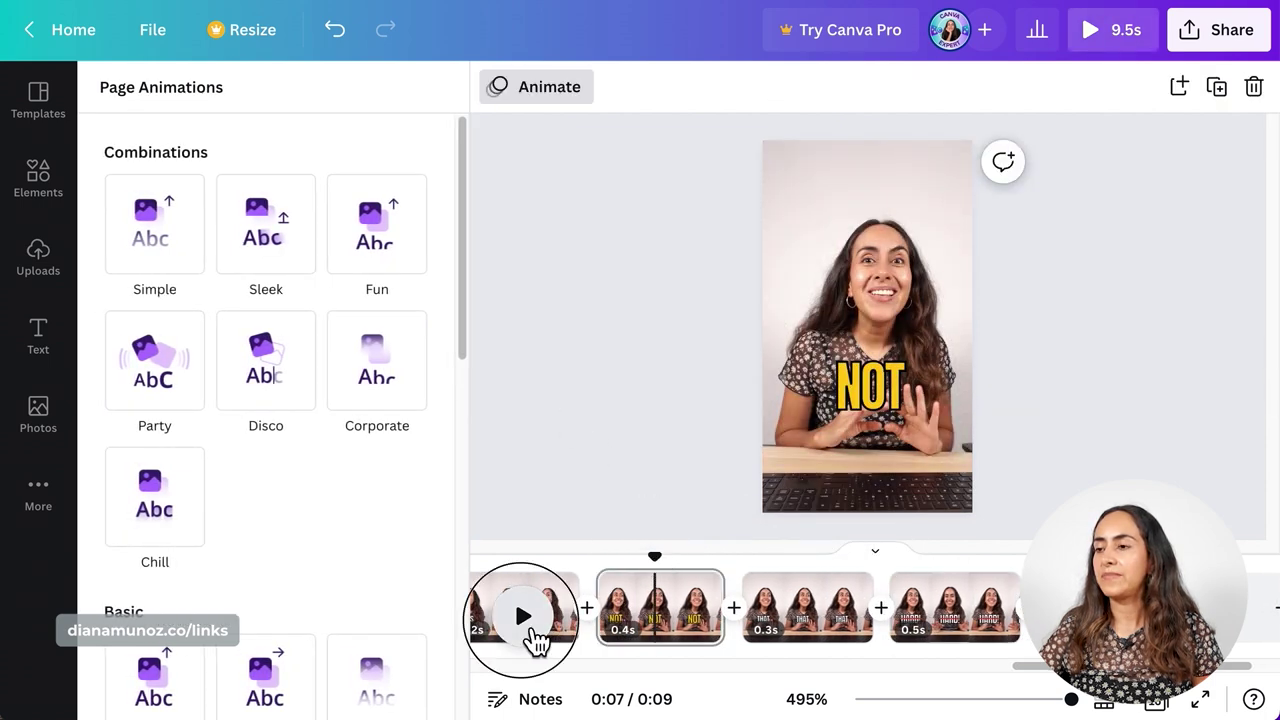
click(532, 630)
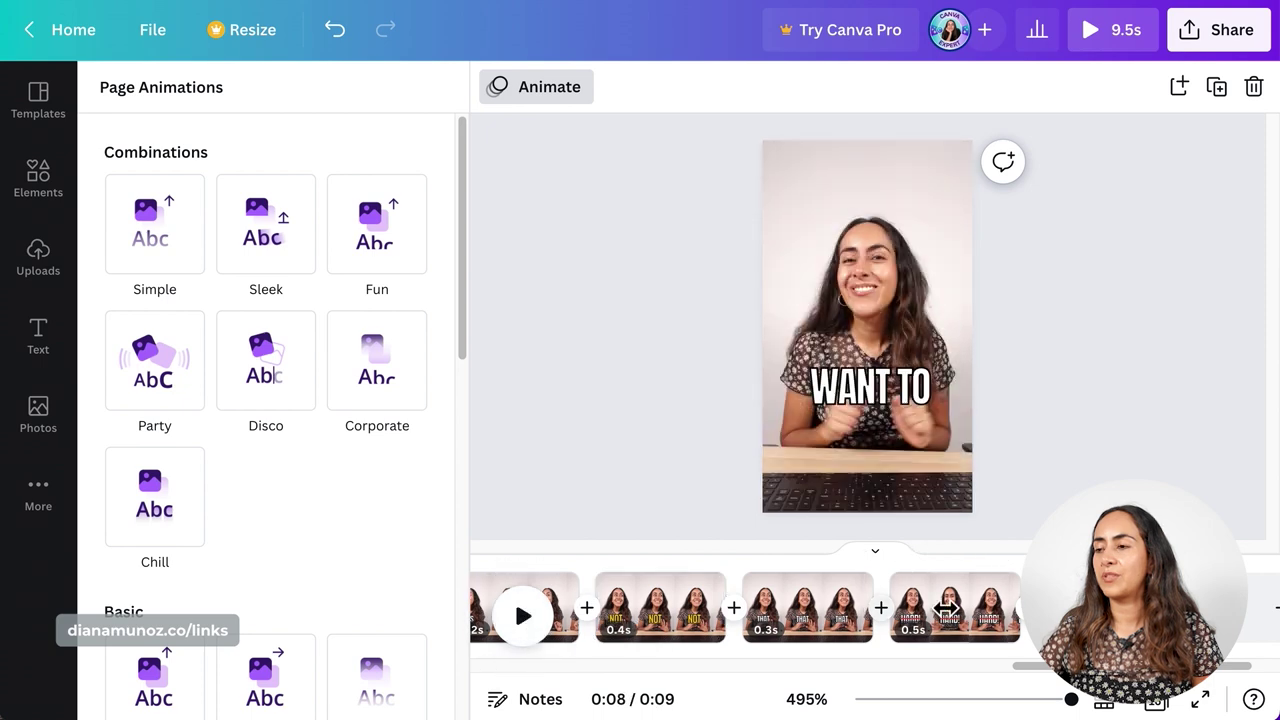
Step: Split the final 1.3 s page to match the speech and caption its first parts "LET ME" and "SHOW YOU"
scroll(983, 600, right, 2)
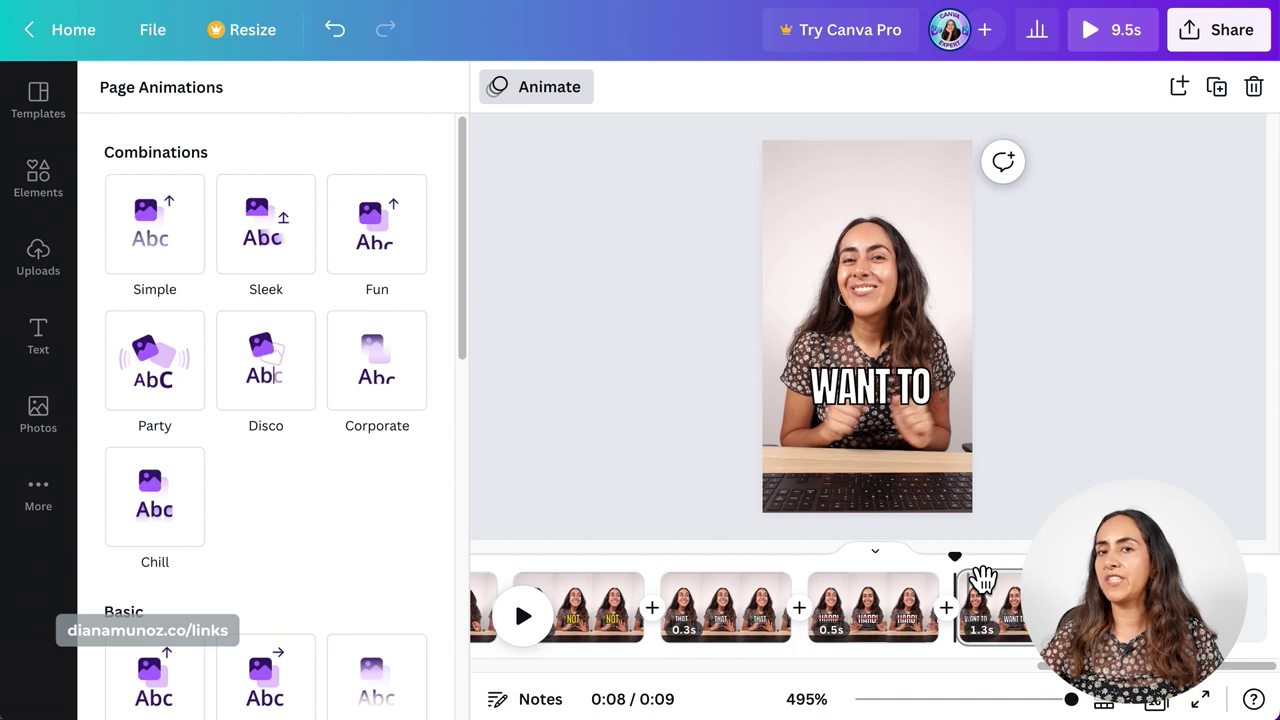
scroll(533, 641, right, 3)
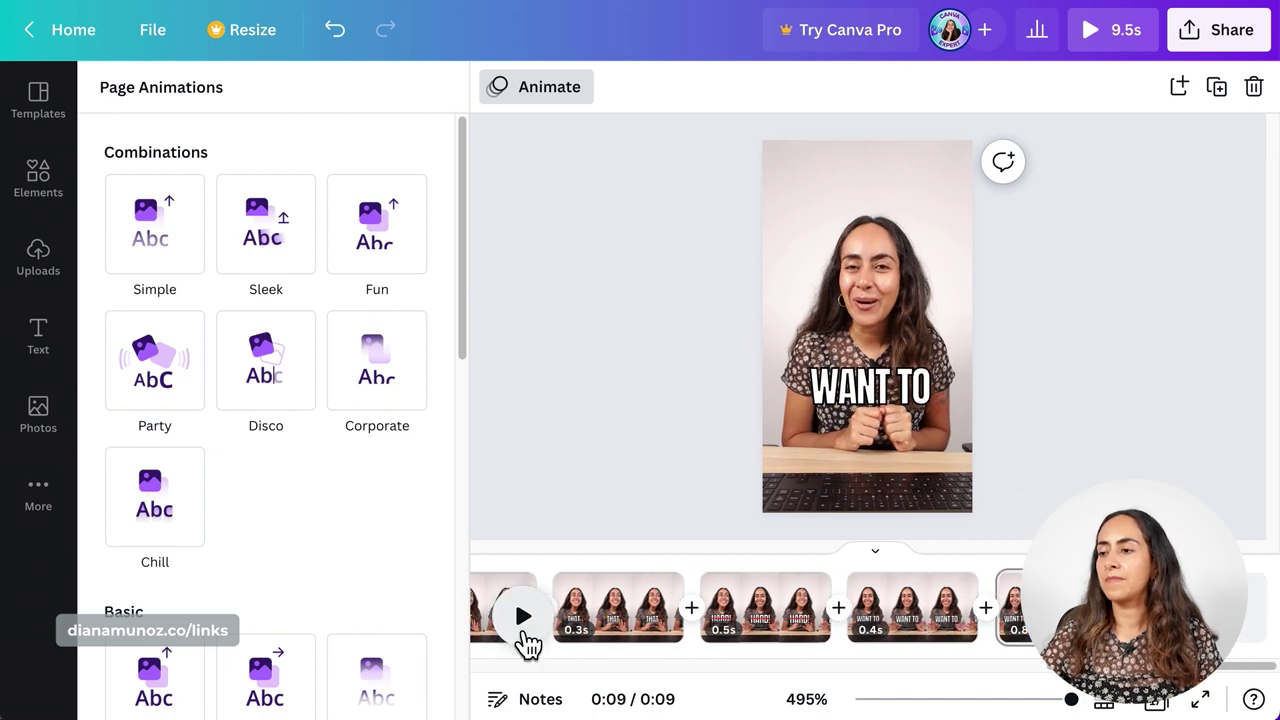
click(870, 405)
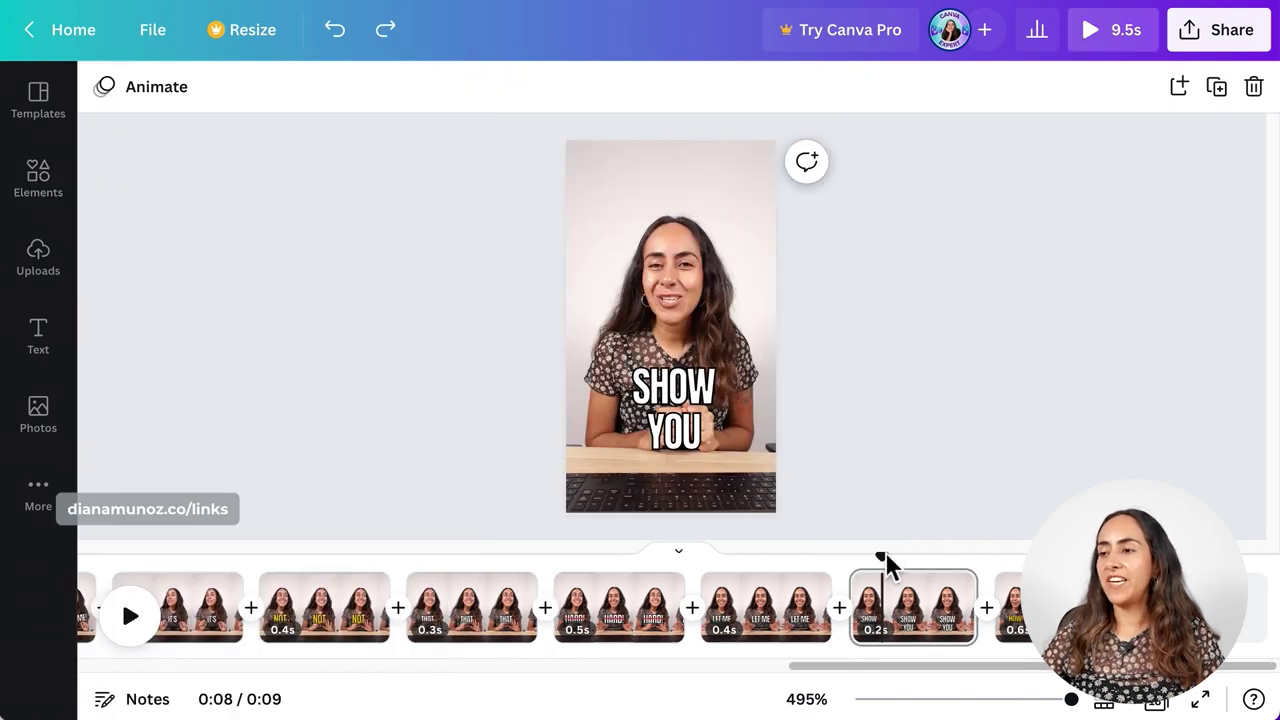
Step: Review the captioned pages by scrubbing from the "SHOW YOU" page back to the "NOT" page and earlier pages
drag(882, 556, 912, 565)
drag(788, 568, 385, 600)
scroll(385, 605, left, 10)
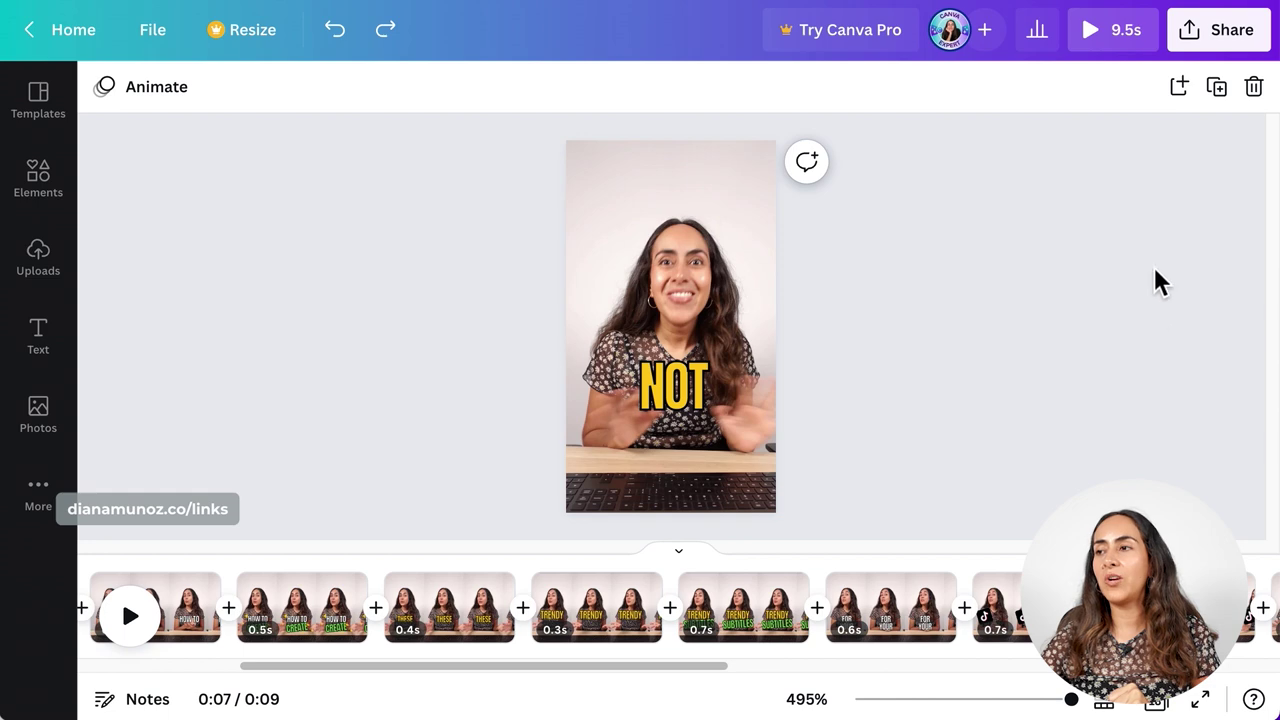
Step: Download all 18 pages of the design as an MP4 video
click(1214, 33)
click(903, 580)
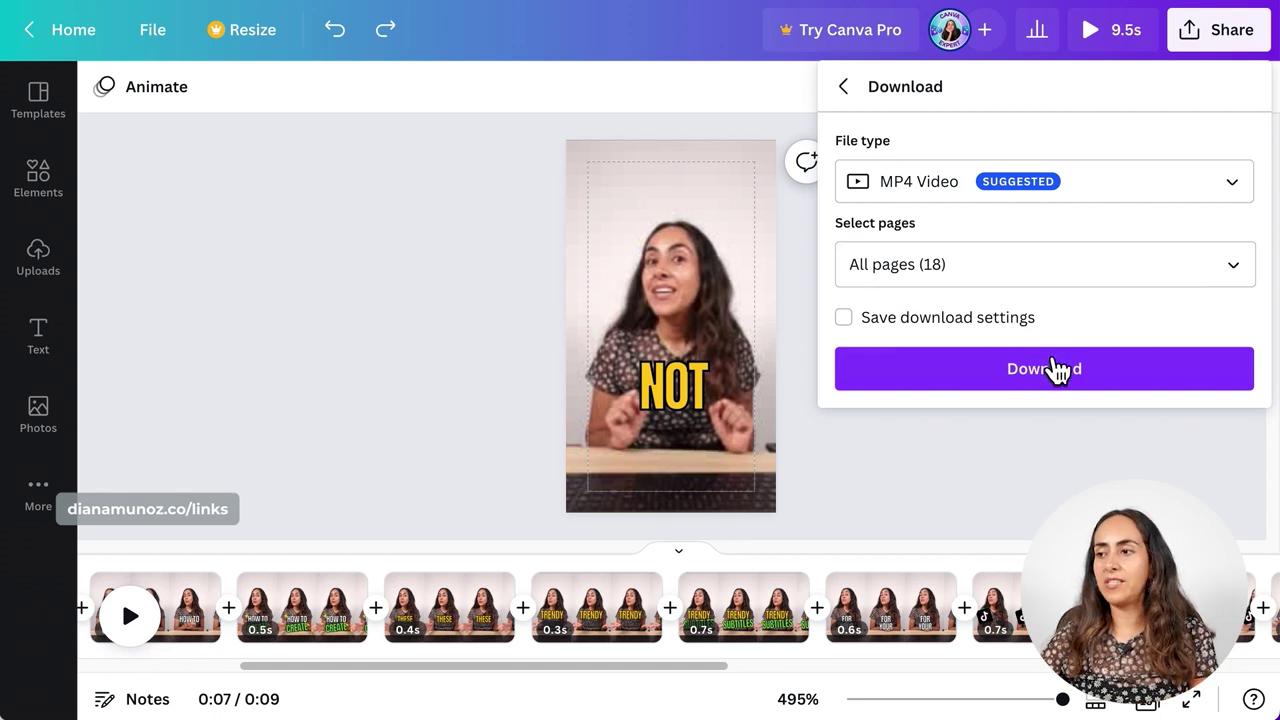
click(1103, 384)
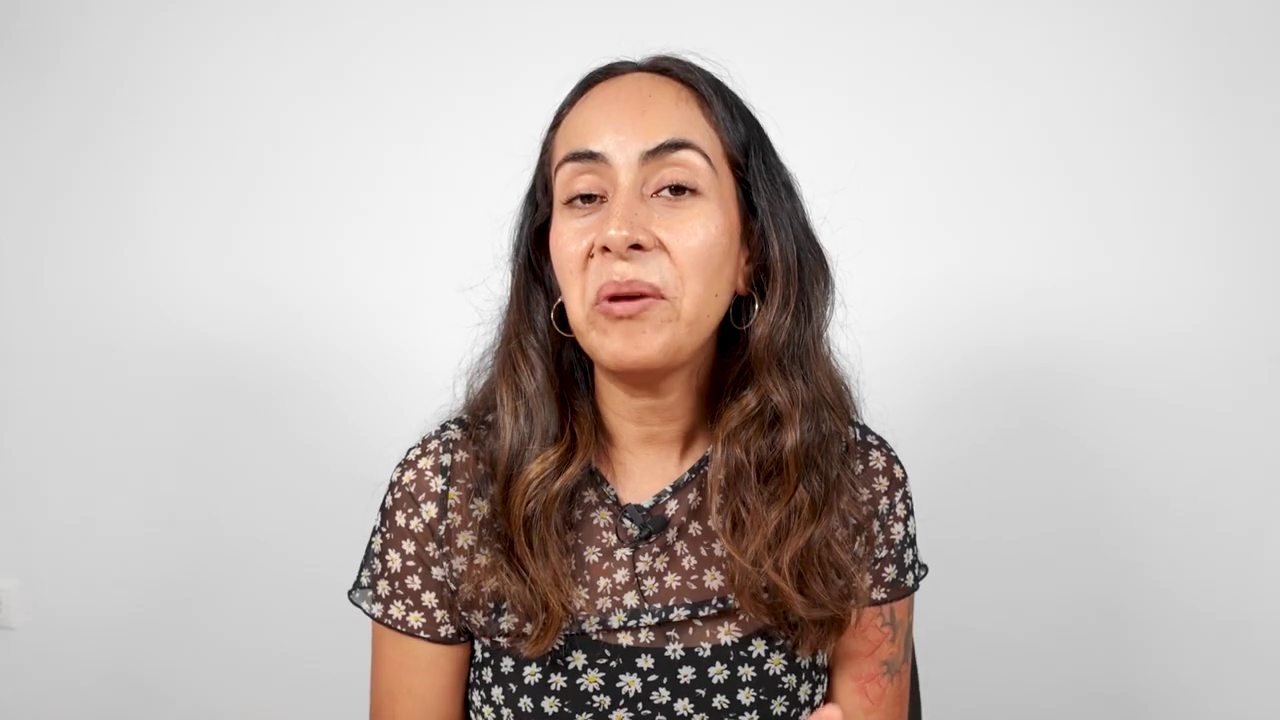